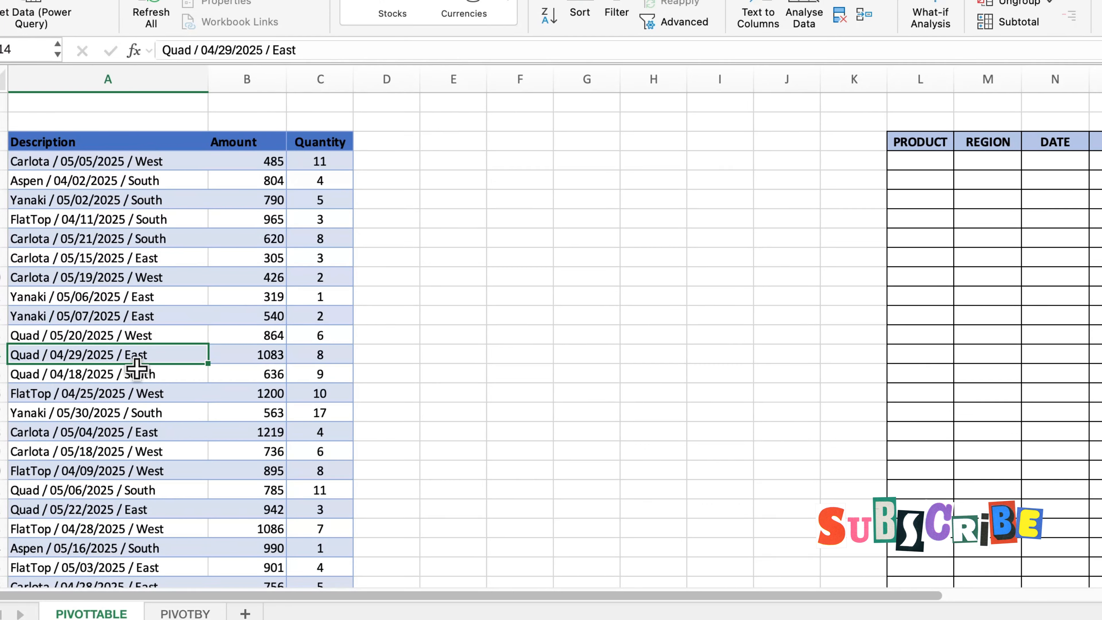
Start Text to Columns on all Description entries from A4 down, treating the data as delimited.
{"action": "left_click", "coordinate": [265, 486]}
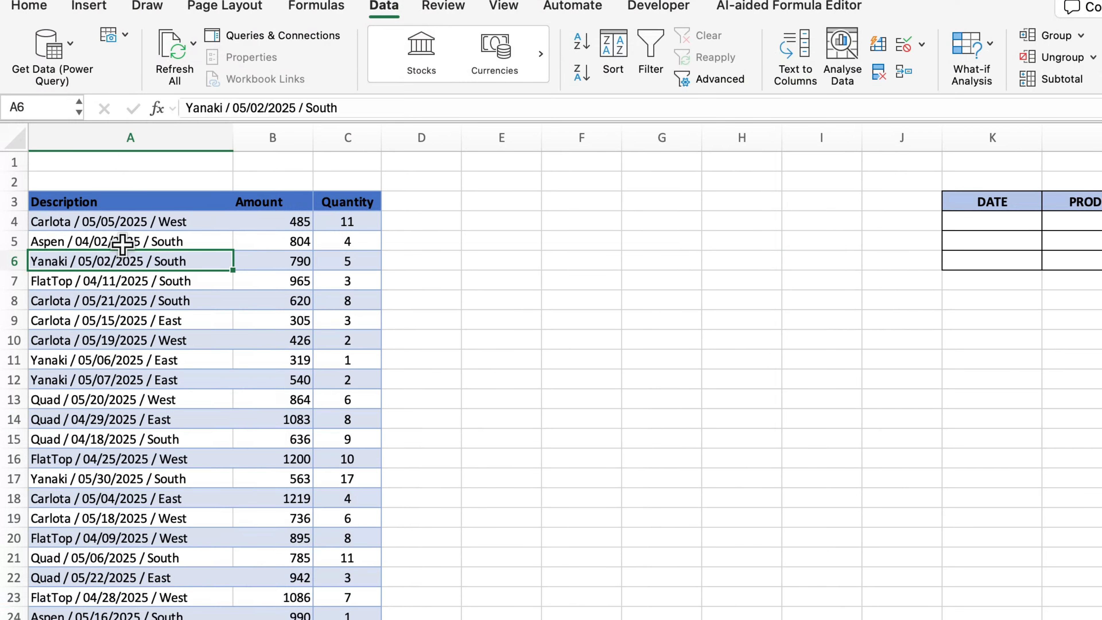
{"action": "left_click", "coordinate": [140, 222]}
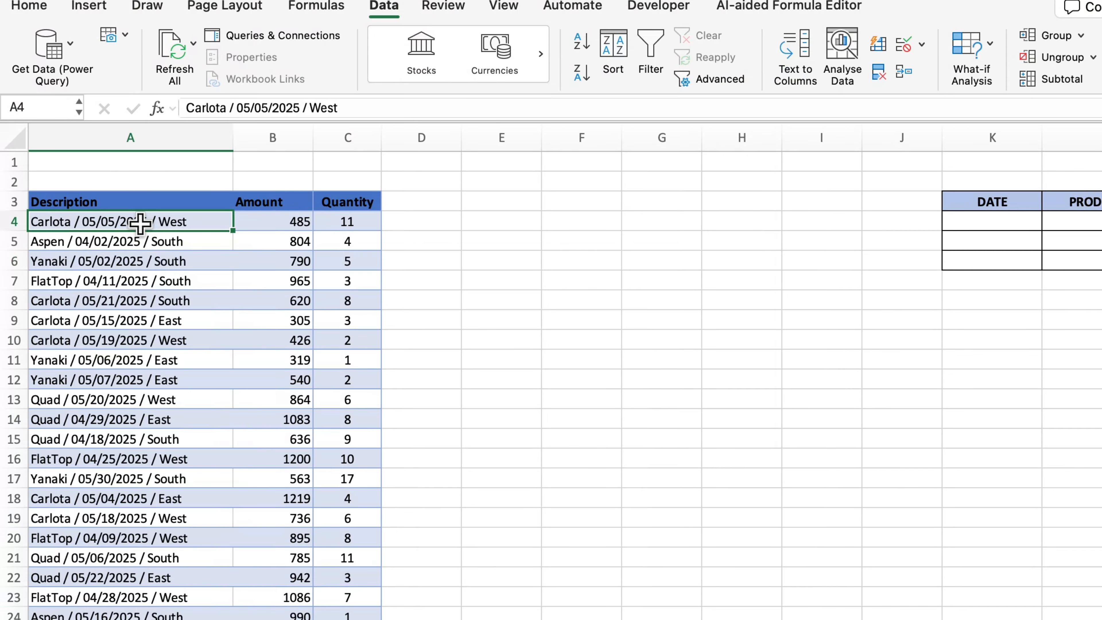
{"action": "key", "text": "ctrl+shift+Down"}
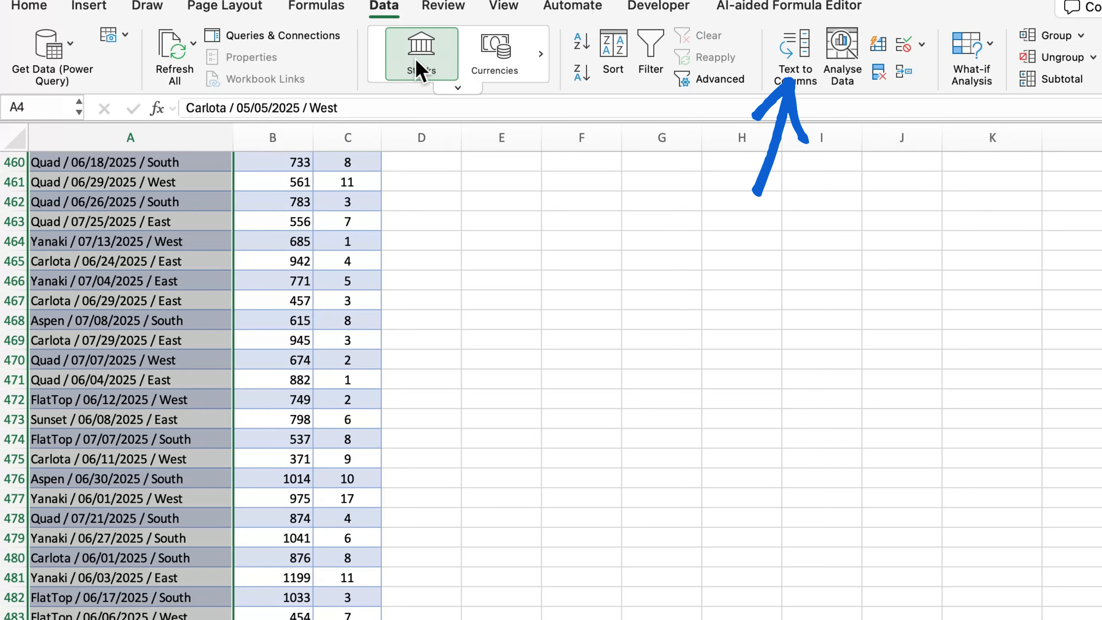
{"action": "left_click", "coordinate": [380, 6]}
{"action": "left_click", "coordinate": [380, 6]}
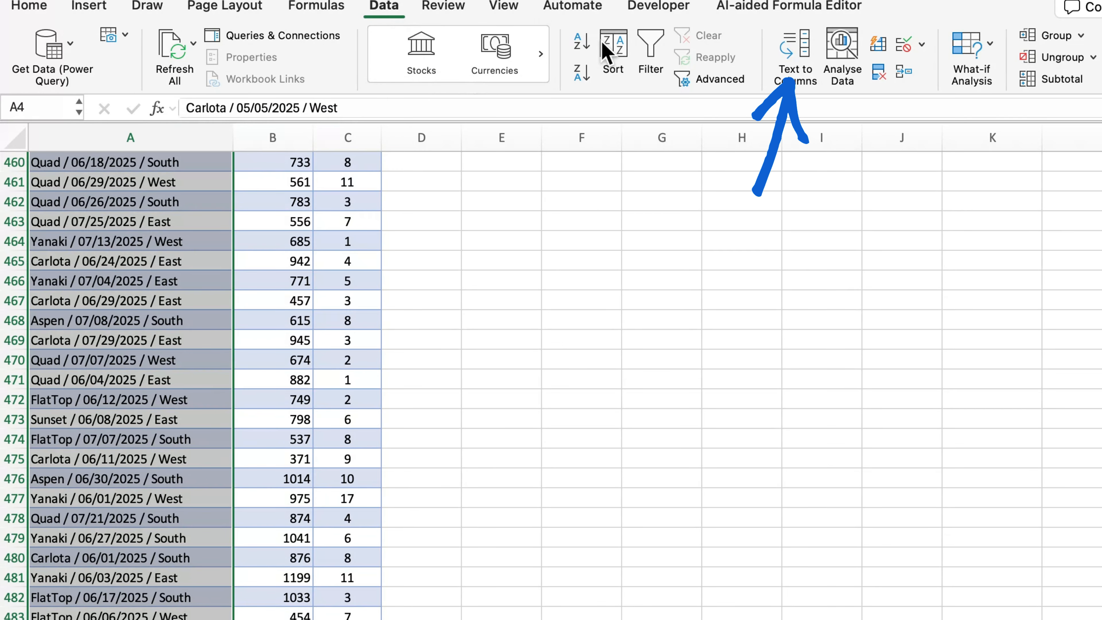
{"action": "left_click", "coordinate": [787, 66]}
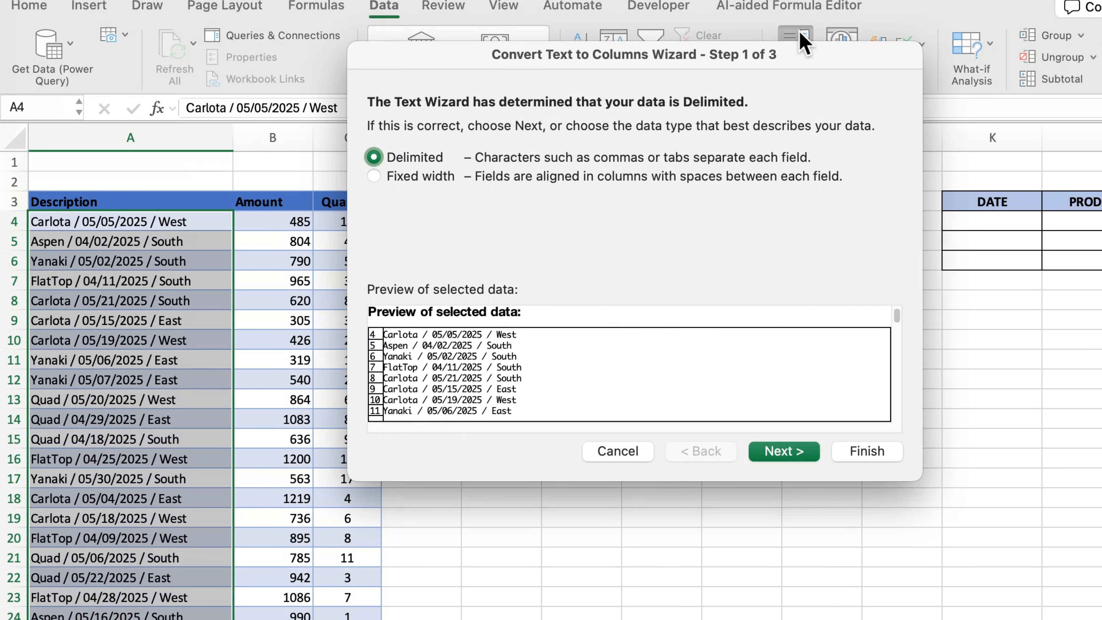
{"action": "left_click", "coordinate": [784, 451]}
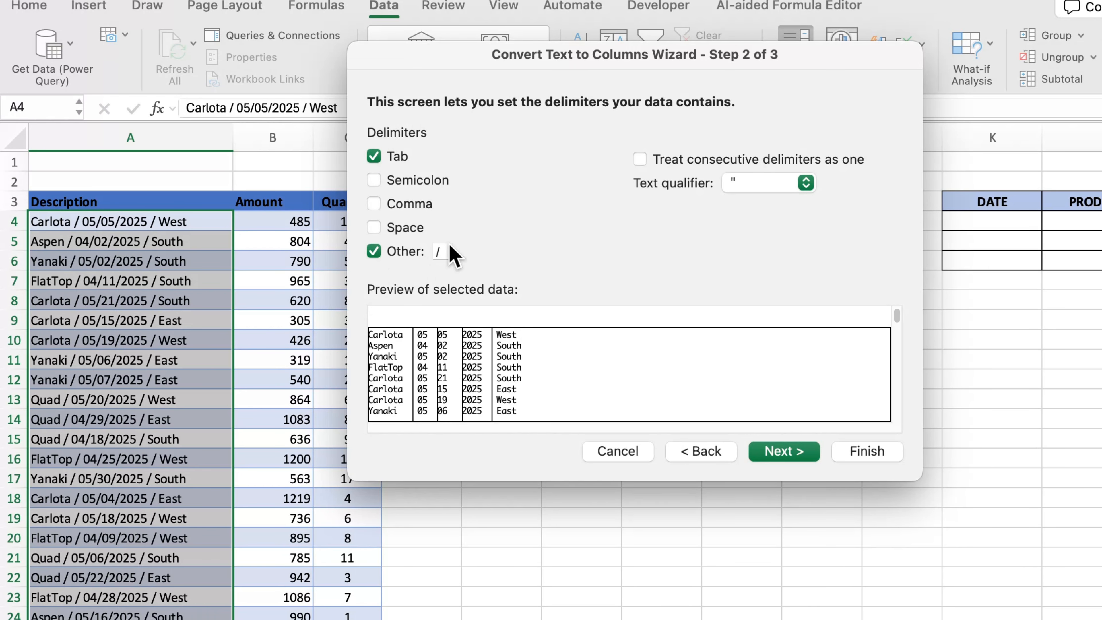
Set "/" as the custom delimiter for the split and continue to the column format settings.
{"action": "left_click", "coordinate": [444, 251]}
{"action": "key", "text": "BackSpace"}
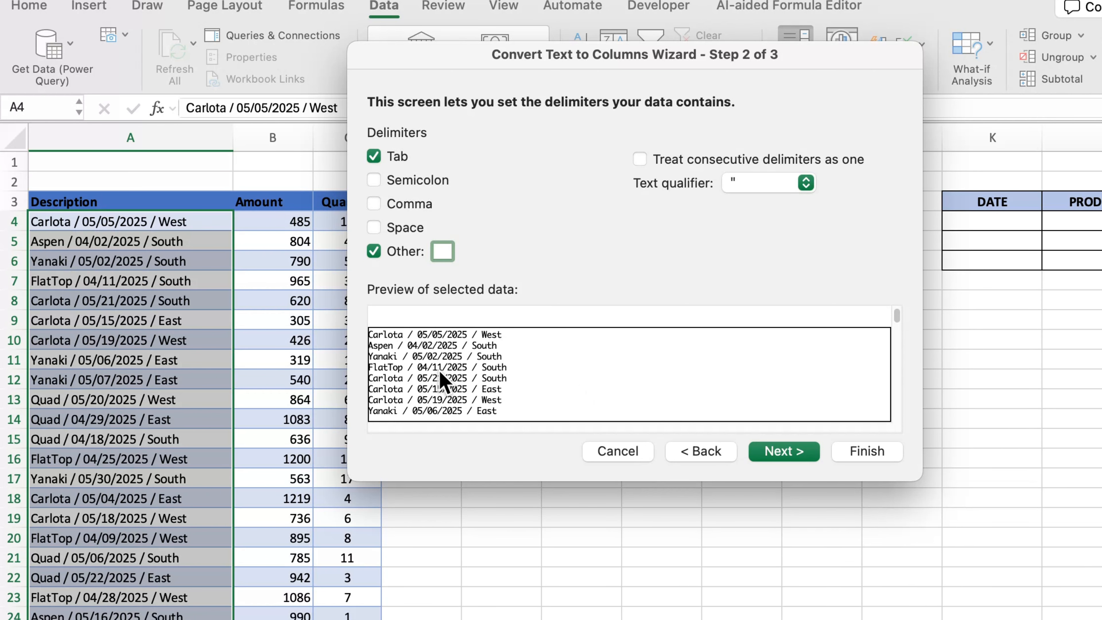
{"action": "type", "text": "/"}
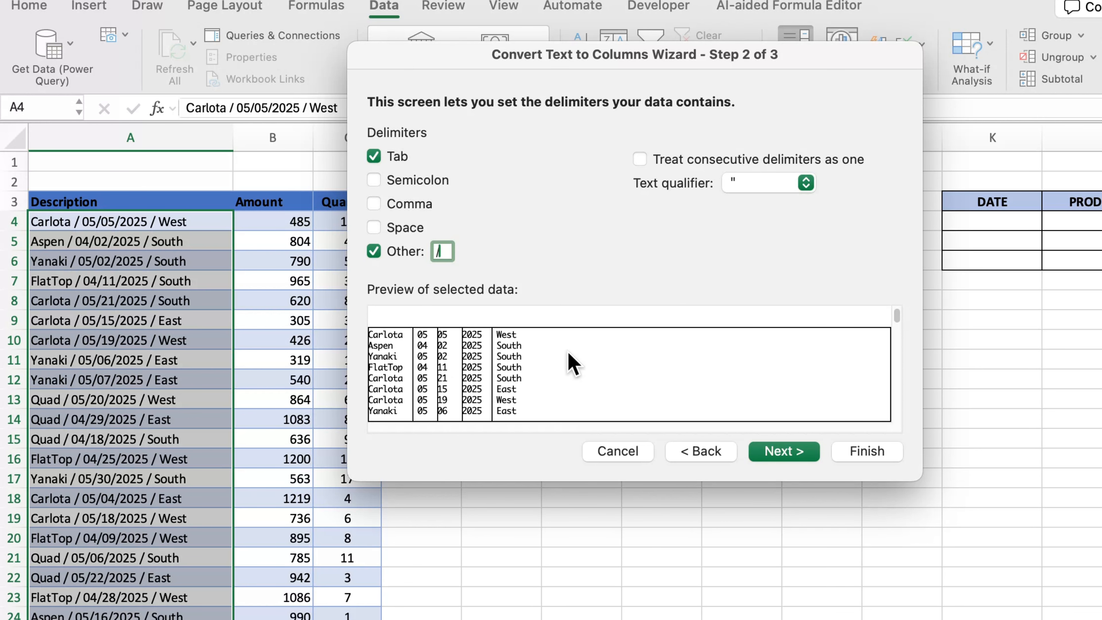
{"action": "left_click", "coordinate": [779, 454]}
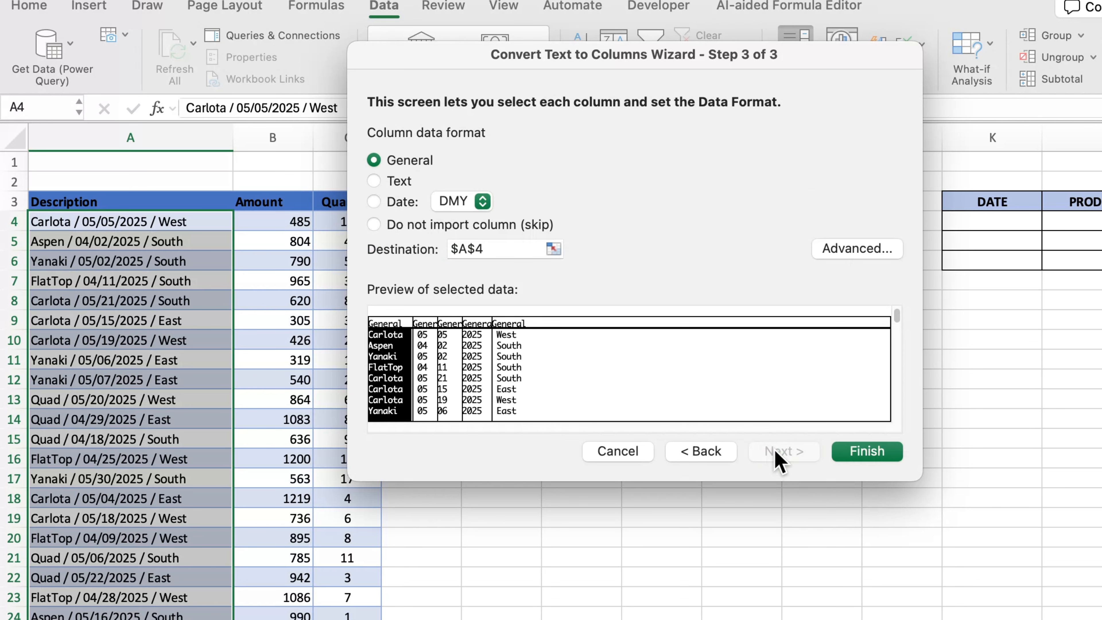
Set the split's destination to cell D4 and finish the text conversion.
{"action": "left_click", "coordinate": [553, 249]}
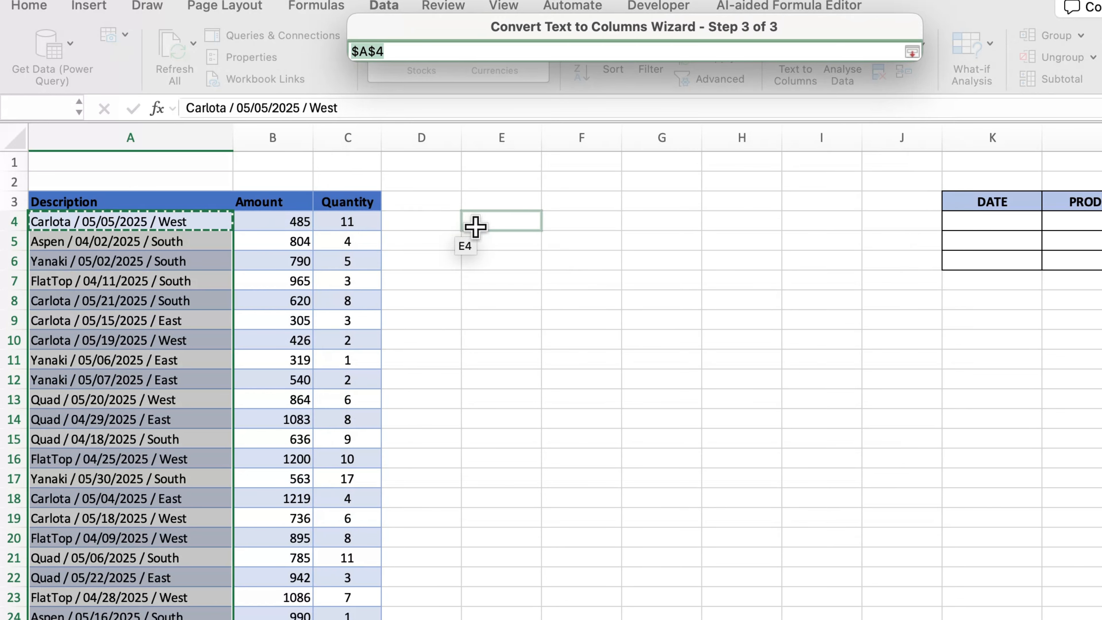
{"action": "left_click", "coordinate": [448, 224]}
{"action": "left_click", "coordinate": [913, 52]}
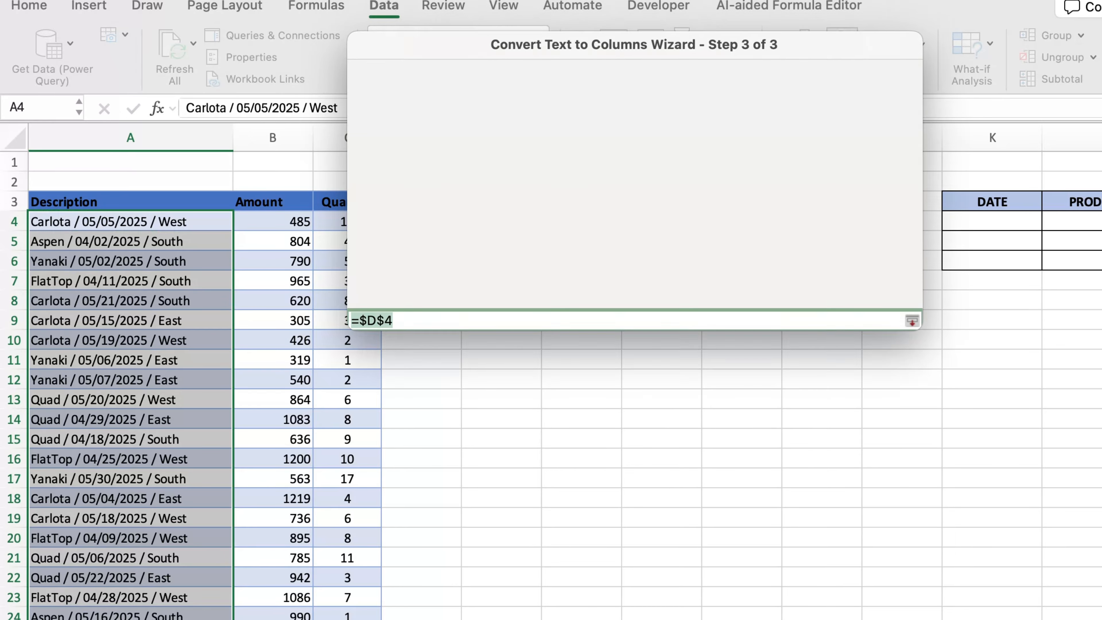
{"action": "left_click", "coordinate": [867, 451]}
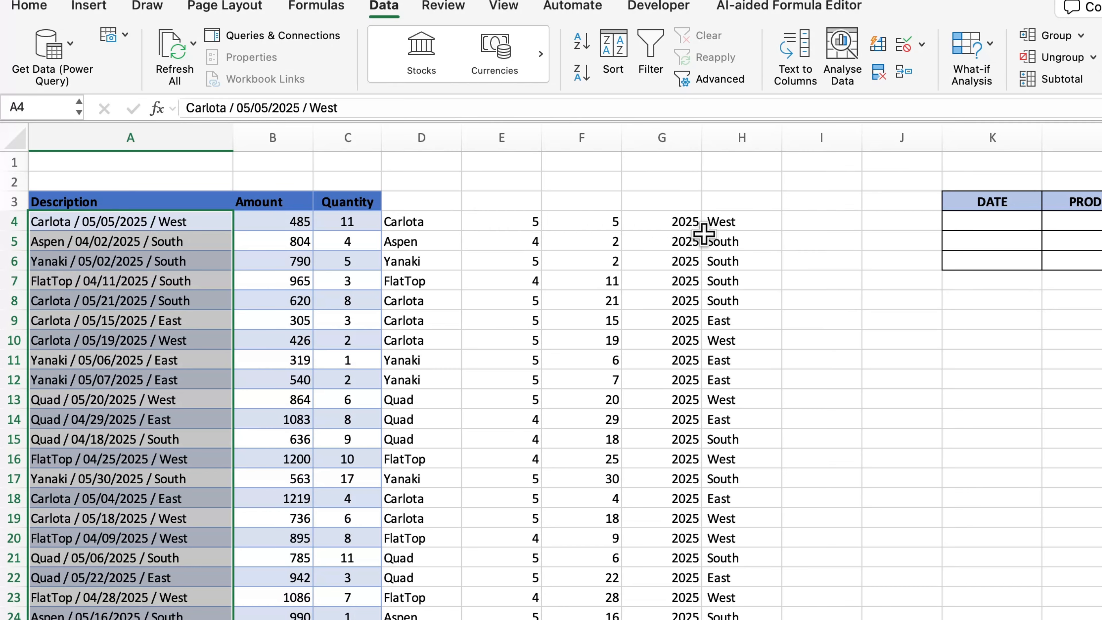
Enter the formula =DATE(G4,E4,F4) in I4 to build a date from the split year, month and day.
{"action": "left_click", "coordinate": [805, 223]}
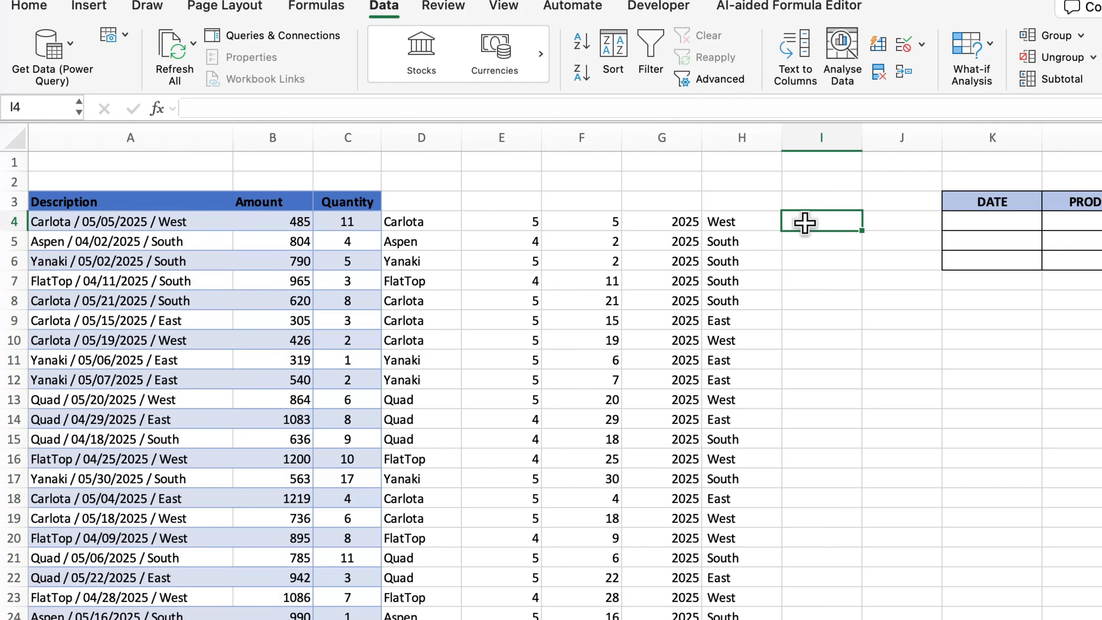
{"action": "type", "text": "="}
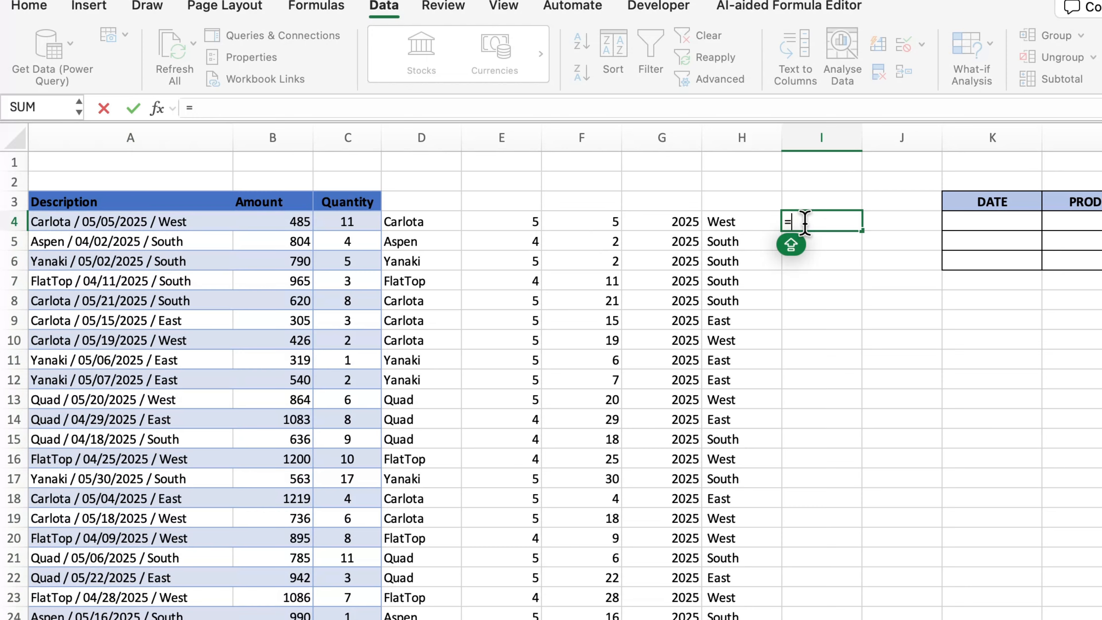
{"action": "type", "text": "DATE"}
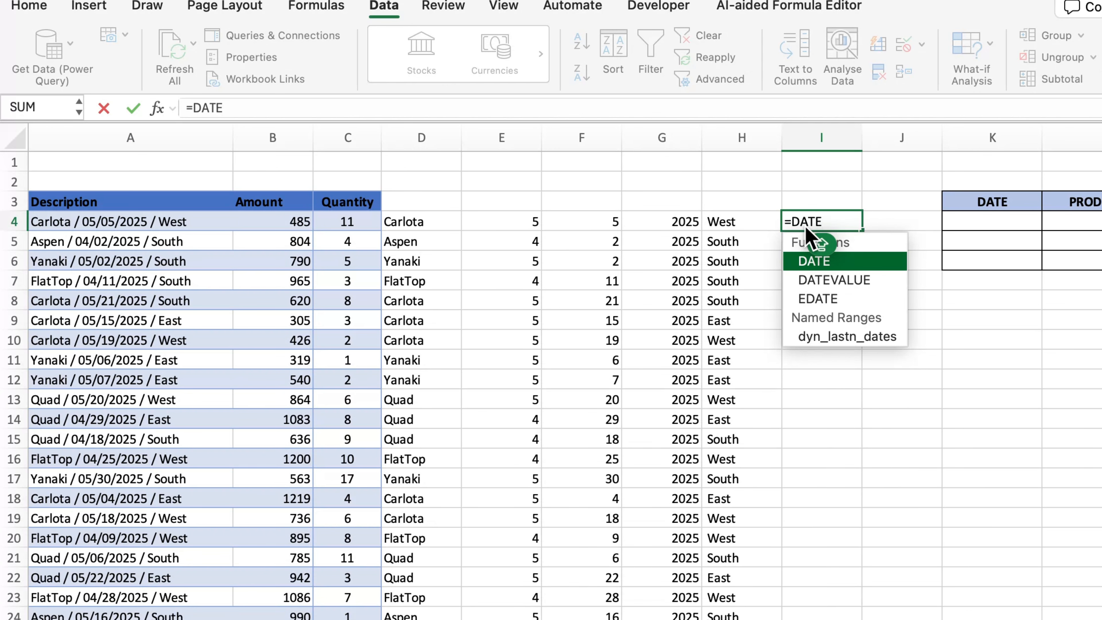
{"action": "type", "text": "("}
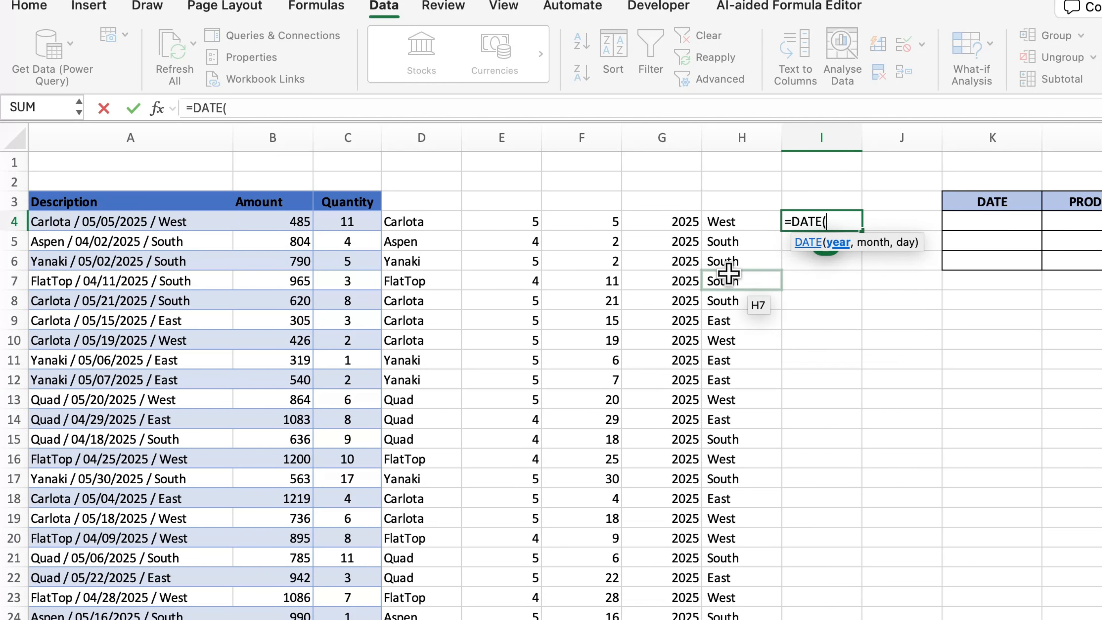
{"action": "left_click", "coordinate": [685, 225]}
{"action": "type", "text": ","}
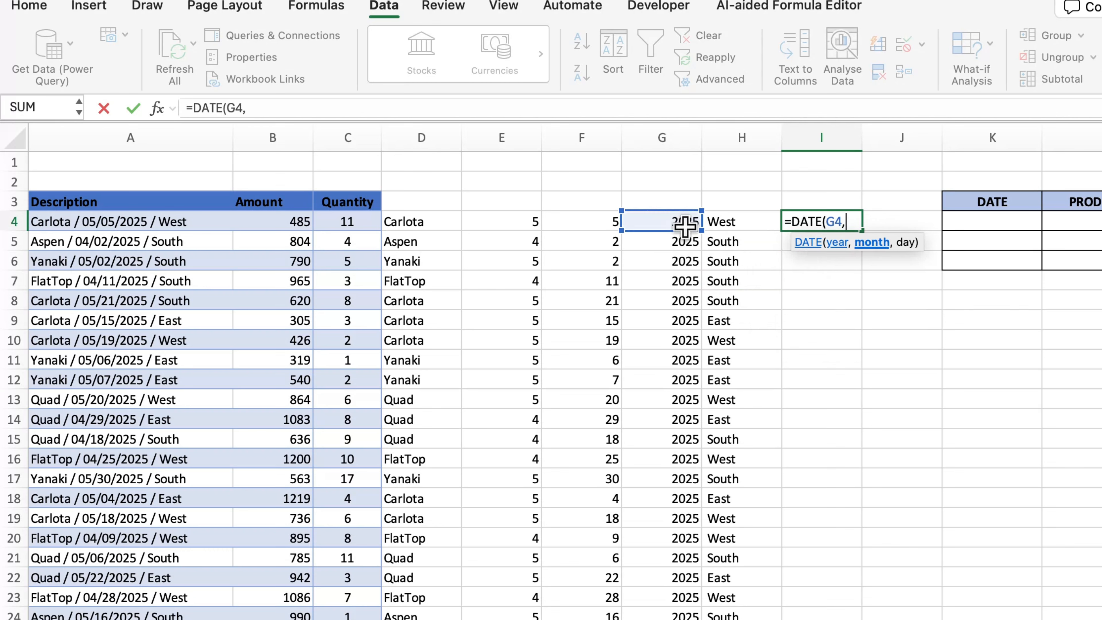
{"action": "left_click", "coordinate": [515, 223]}
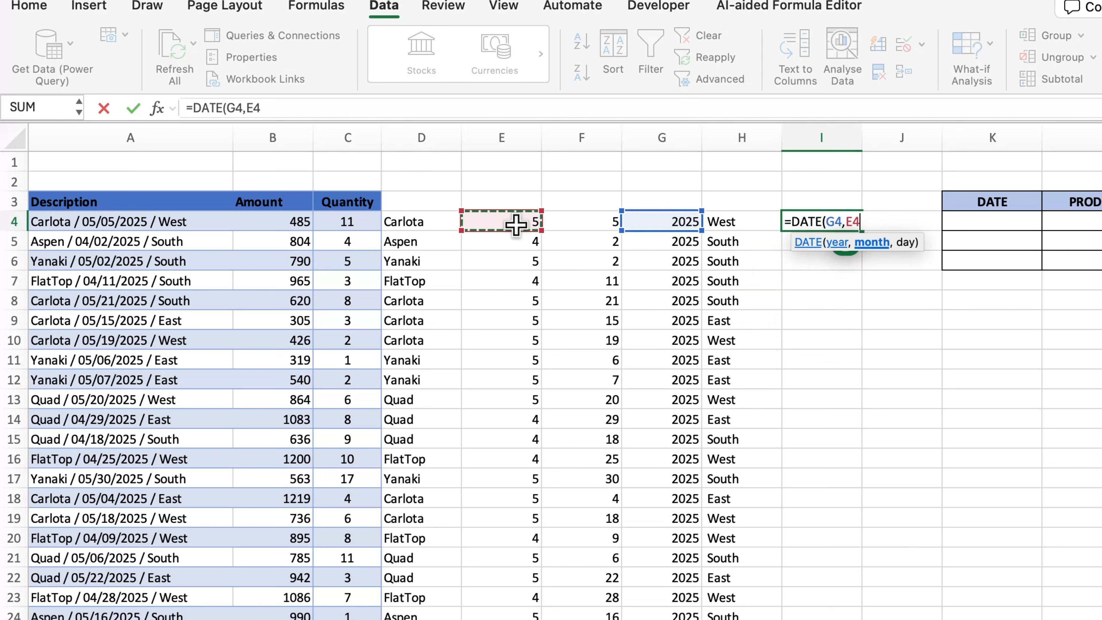
{"action": "type", "text": ","}
{"action": "left_click", "coordinate": [578, 217]}
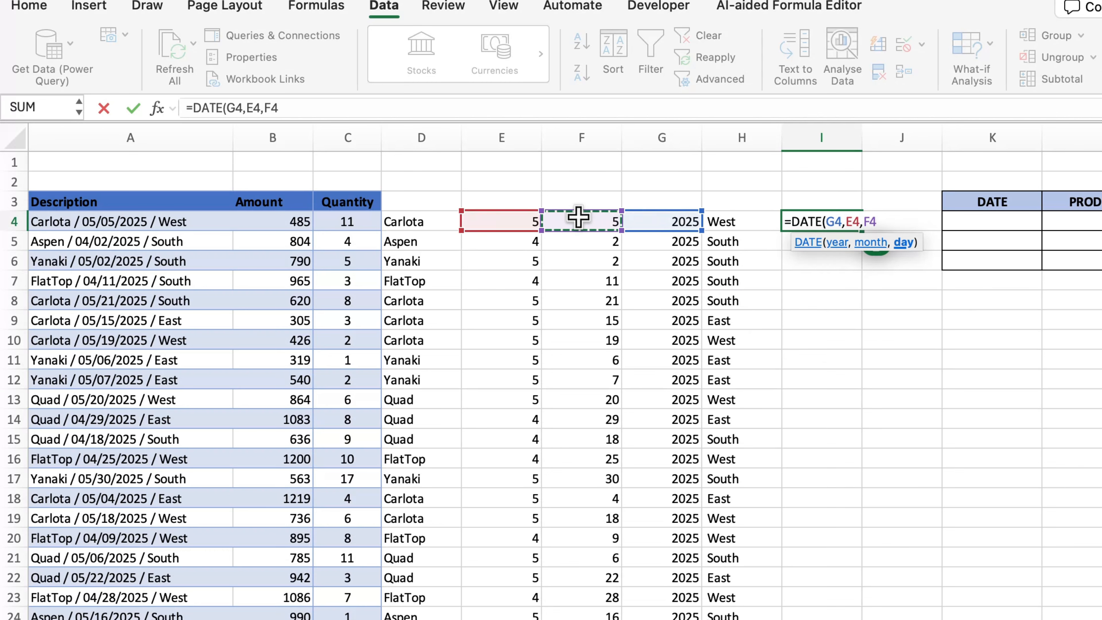
{"action": "type", "text": ")"}
{"action": "key", "text": "Return"}
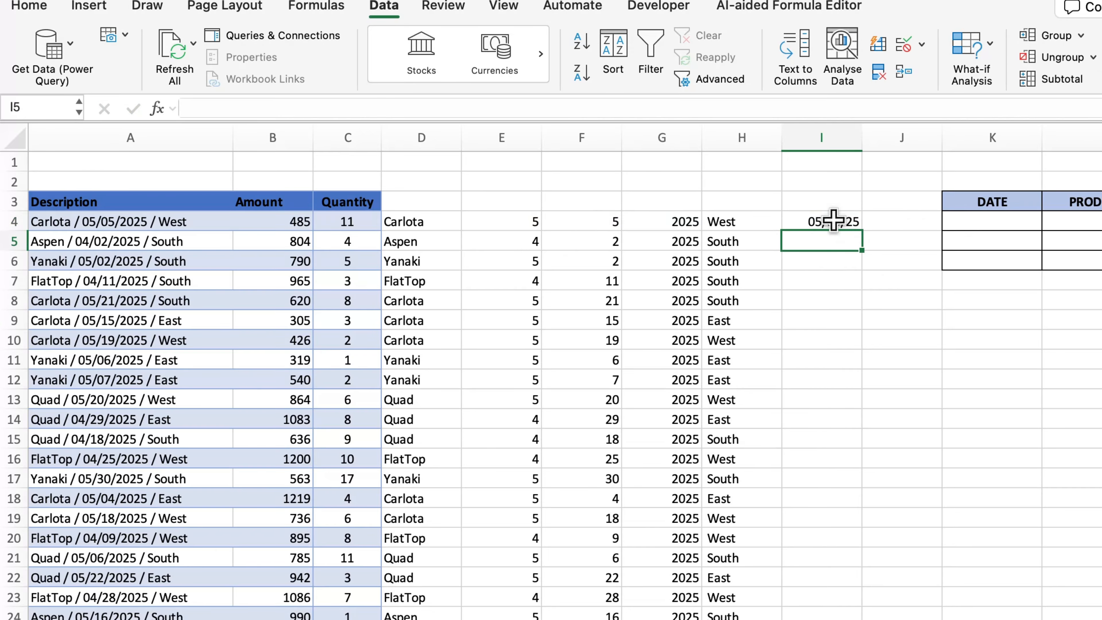
Fill the date formula in I4 down through all the data rows.
{"action": "left_click", "coordinate": [833, 220]}
{"action": "double_click", "coordinate": [862, 231]}
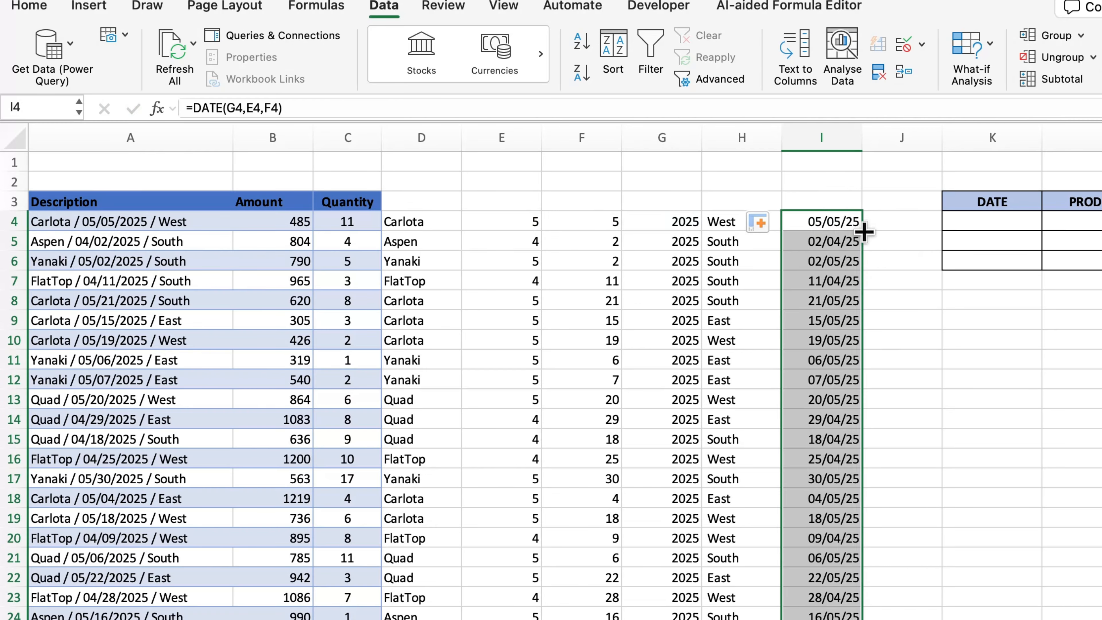
{"action": "left_click", "coordinate": [913, 395]}
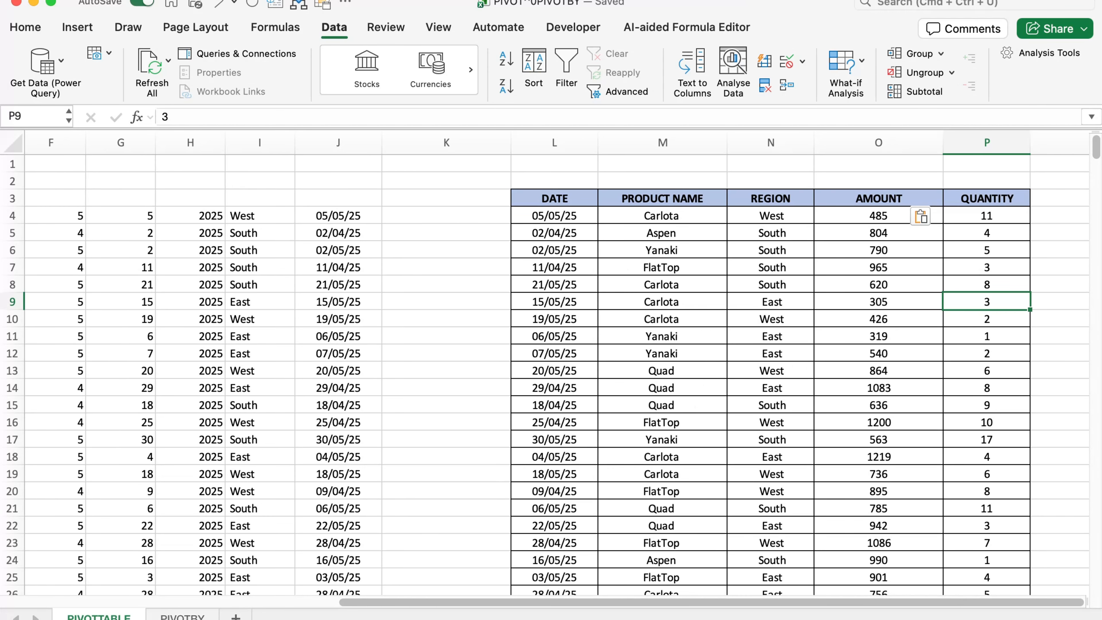
Delete the helper columns E to J between the original data and the cleaned table.
{"action": "left_click_drag", "start_coordinate": [530, 612], "coordinate": [215, 612]}
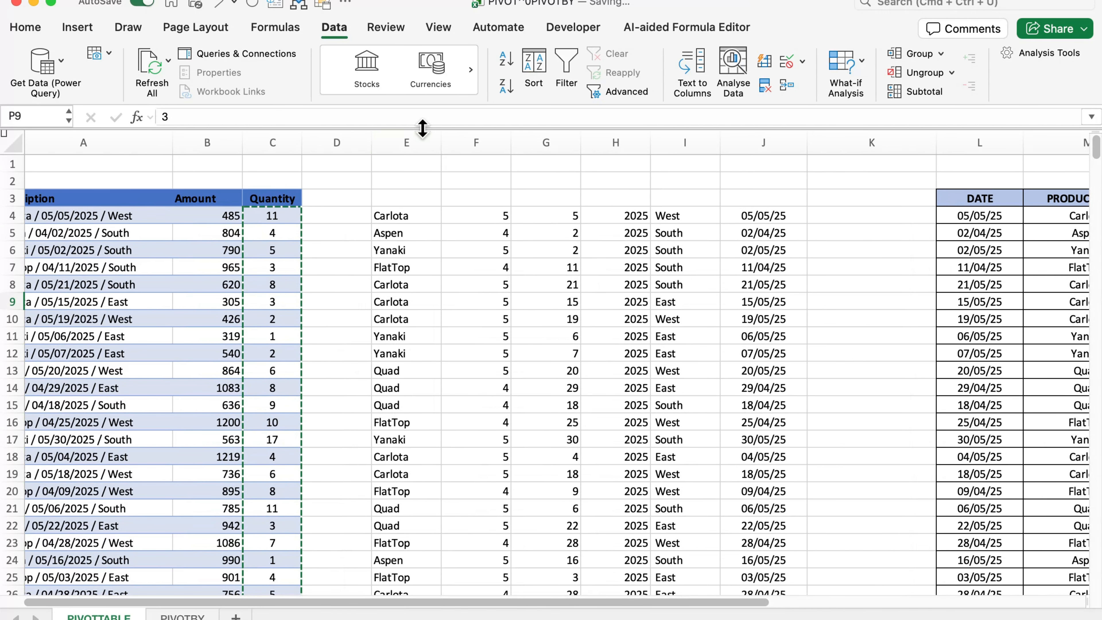
{"action": "left_click", "coordinate": [436, 140]}
{"action": "left_click_drag", "start_coordinate": [436, 140], "coordinate": [778, 139]}
{"action": "right_click", "coordinate": [610, 195]}
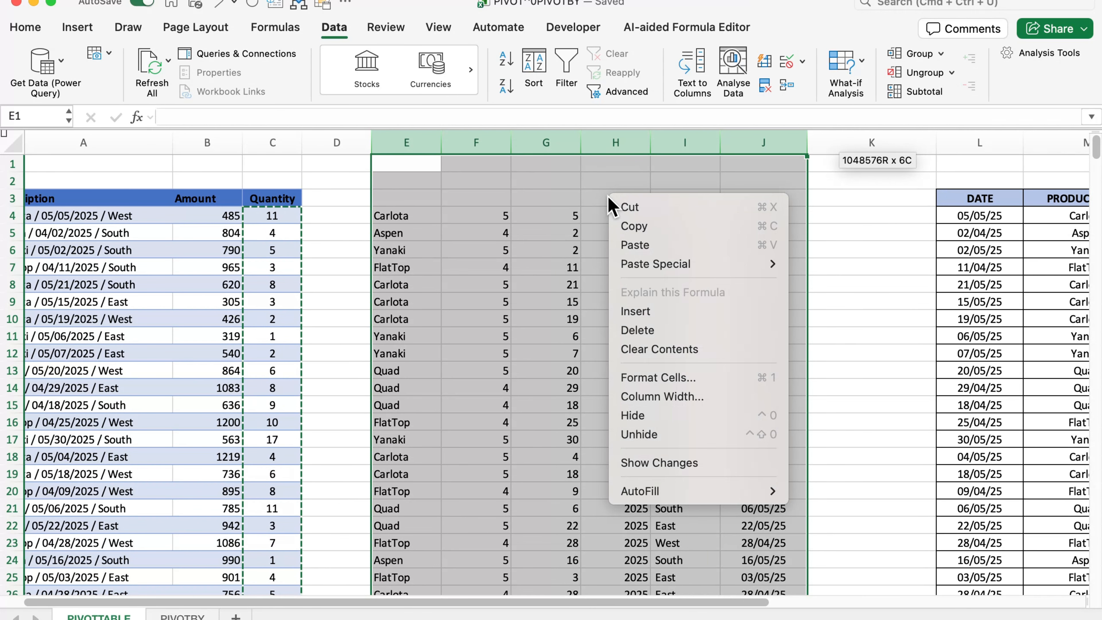
{"action": "left_click", "coordinate": [635, 330]}
{"action": "left_click", "coordinate": [732, 332]}
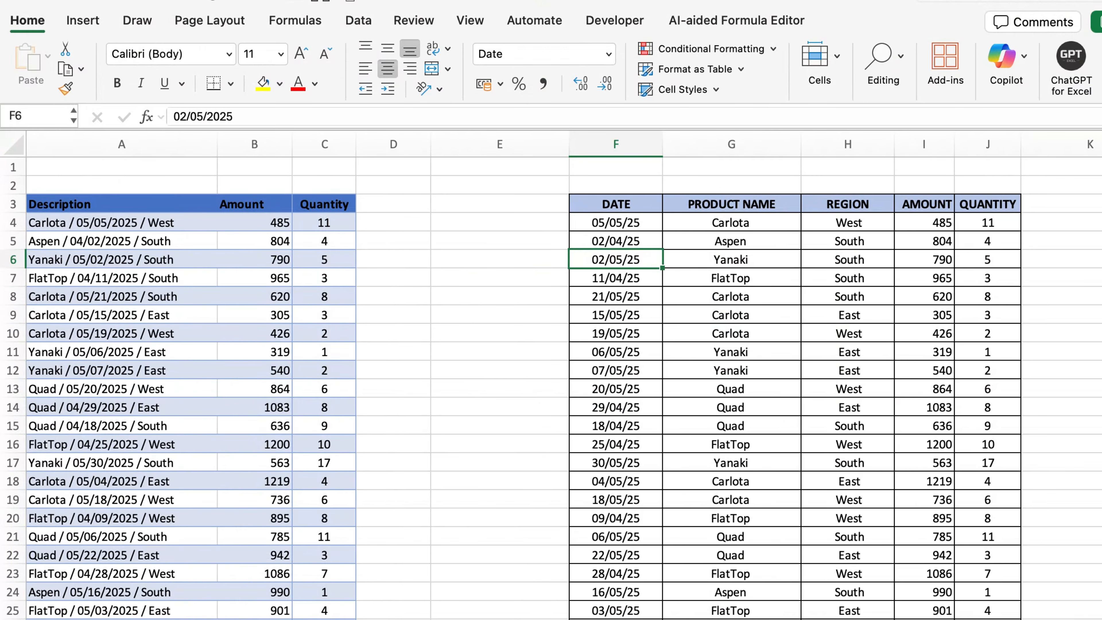
Create a pivot table on a new worksheet from the cleaned table in range F3:J484.
{"action": "scroll", "coordinate": [551, 388], "scroll_direction": "down", "scroll_amount": 20}
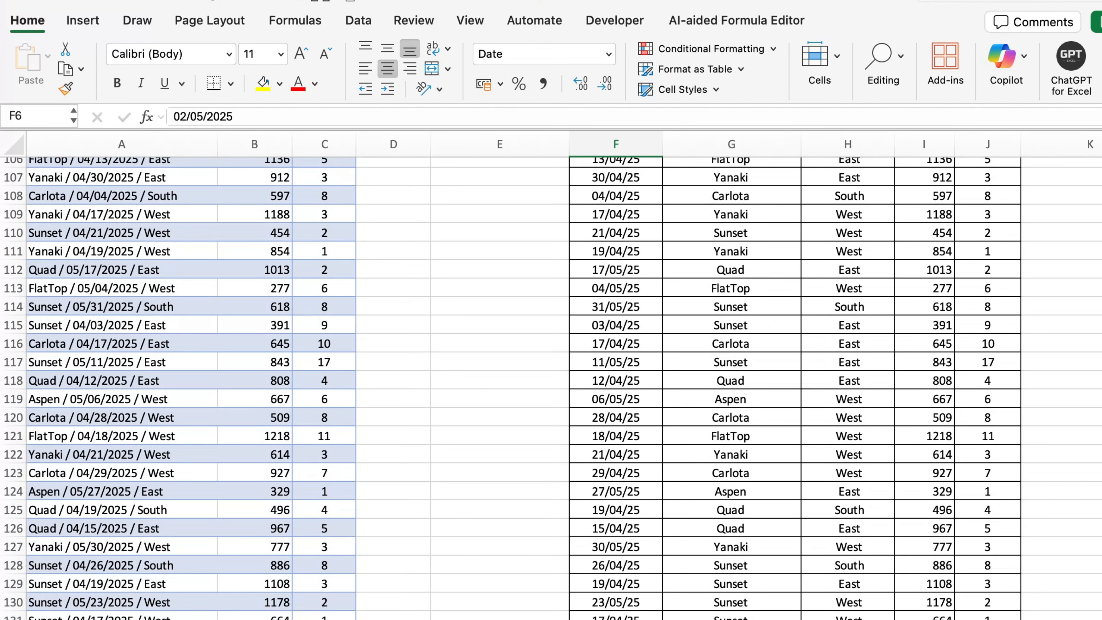
{"action": "scroll", "coordinate": [551, 388], "scroll_direction": "down", "scroll_amount": 20}
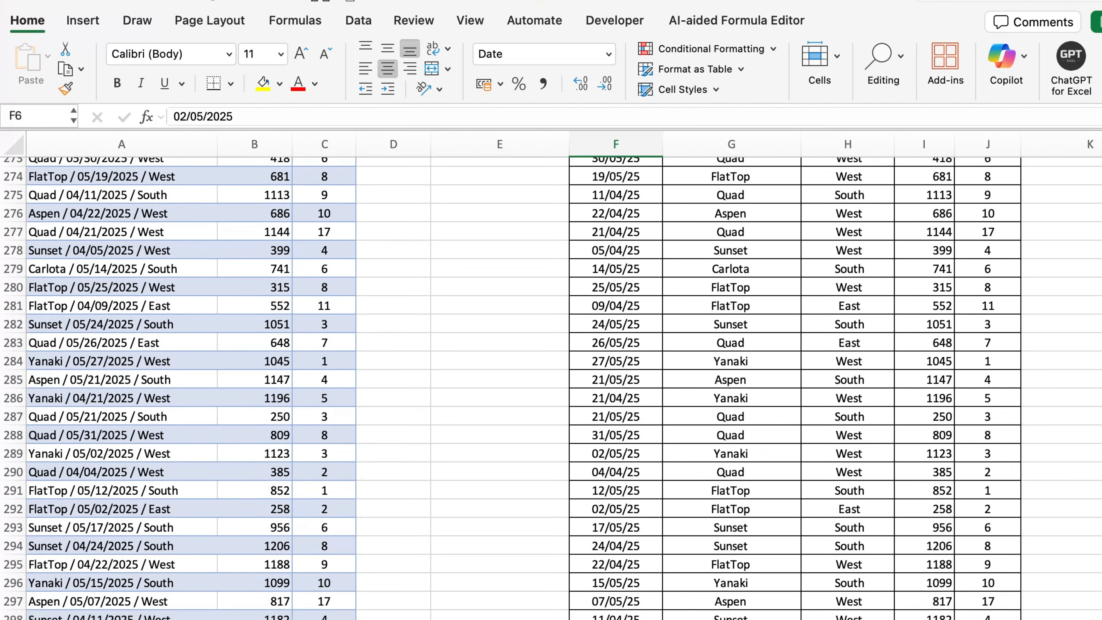
{"action": "scroll", "coordinate": [702, 295], "scroll_direction": "up", "scroll_amount": 20}
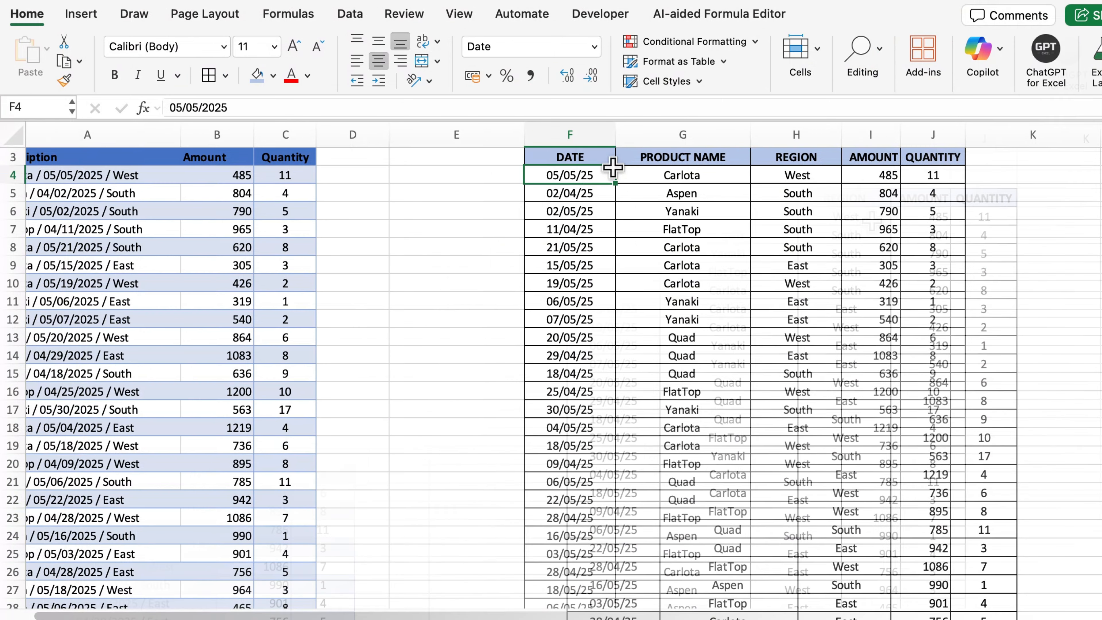
{"action": "left_click", "coordinate": [81, 15]}
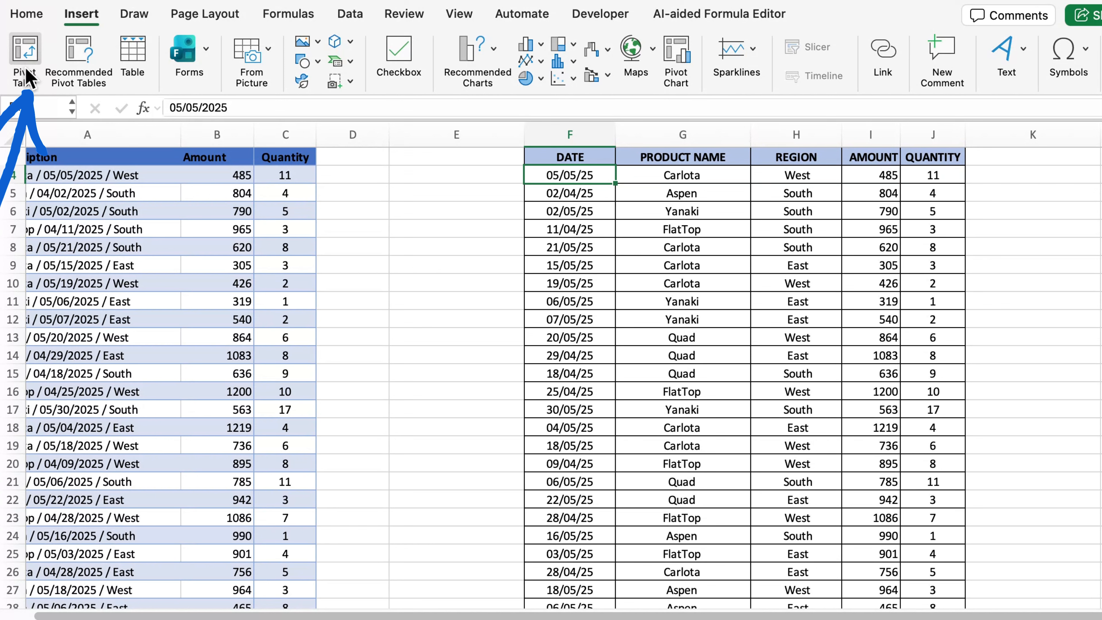
{"action": "left_click", "coordinate": [22, 51]}
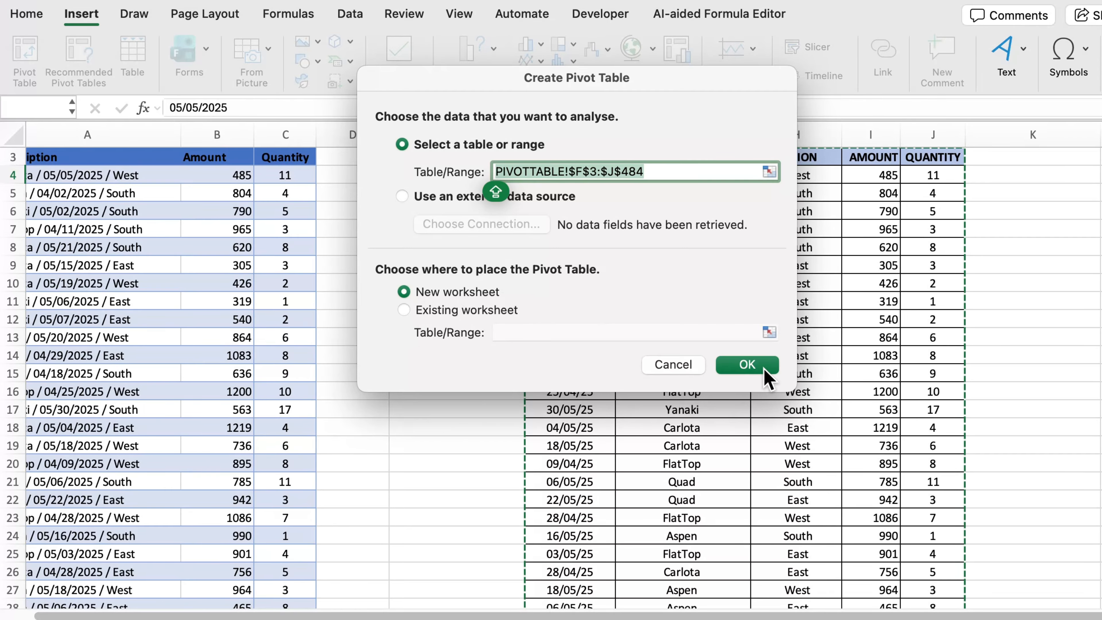
{"action": "left_click", "coordinate": [759, 369]}
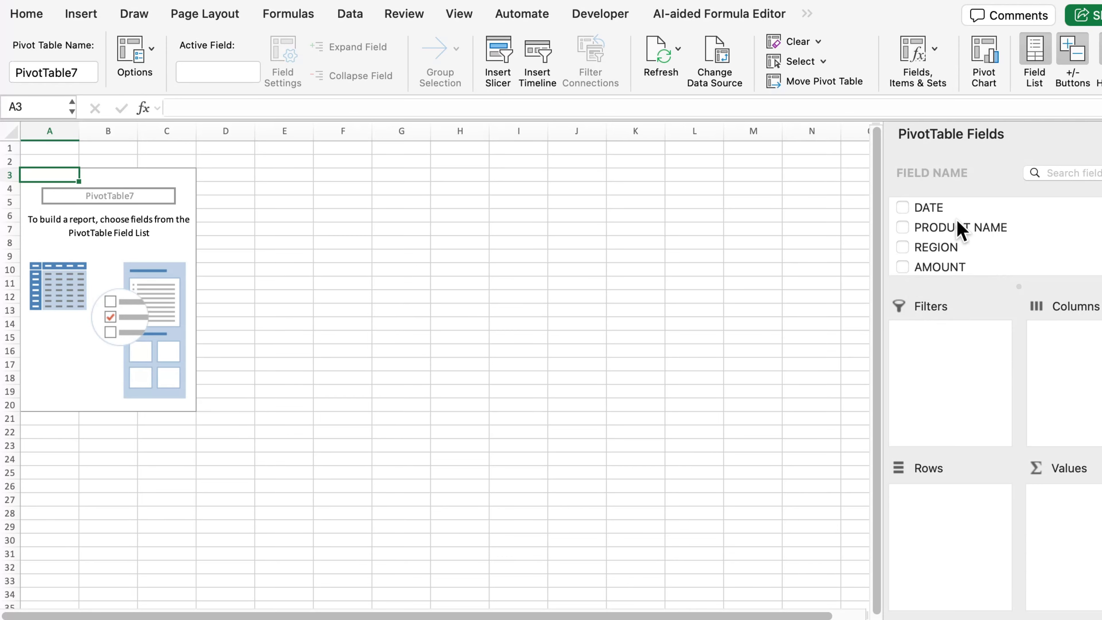
Lay out the pivot table with PRODUCT NAME in rows, REGION in columns and the sum of AMOUNT as values.
{"action": "left_click", "coordinate": [959, 228]}
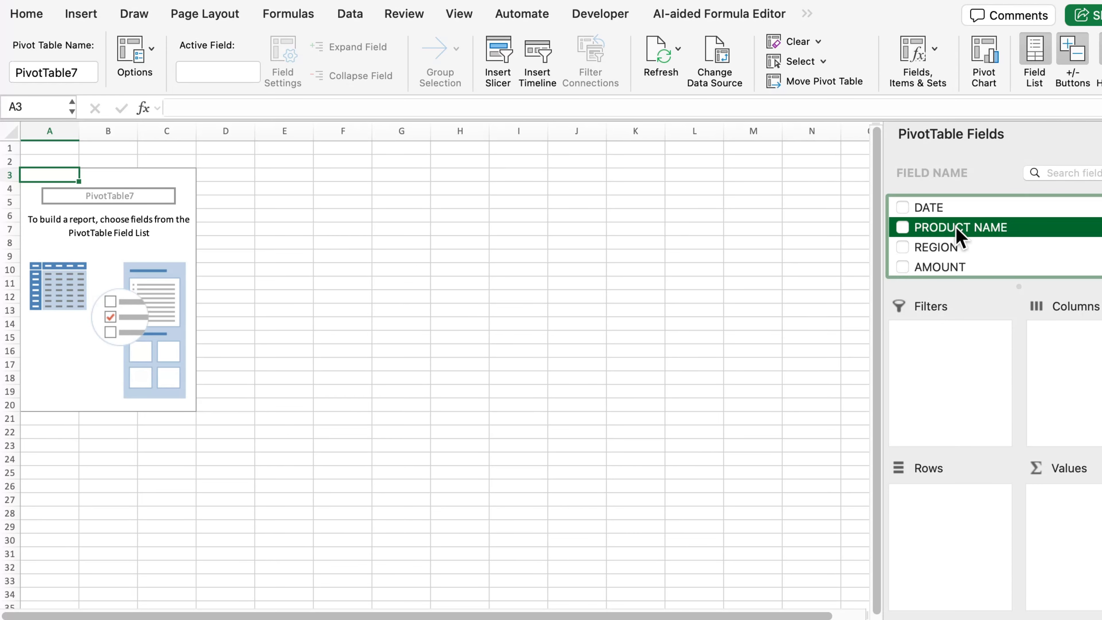
{"action": "left_click_drag", "start_coordinate": [957, 228], "coordinate": [956, 502]}
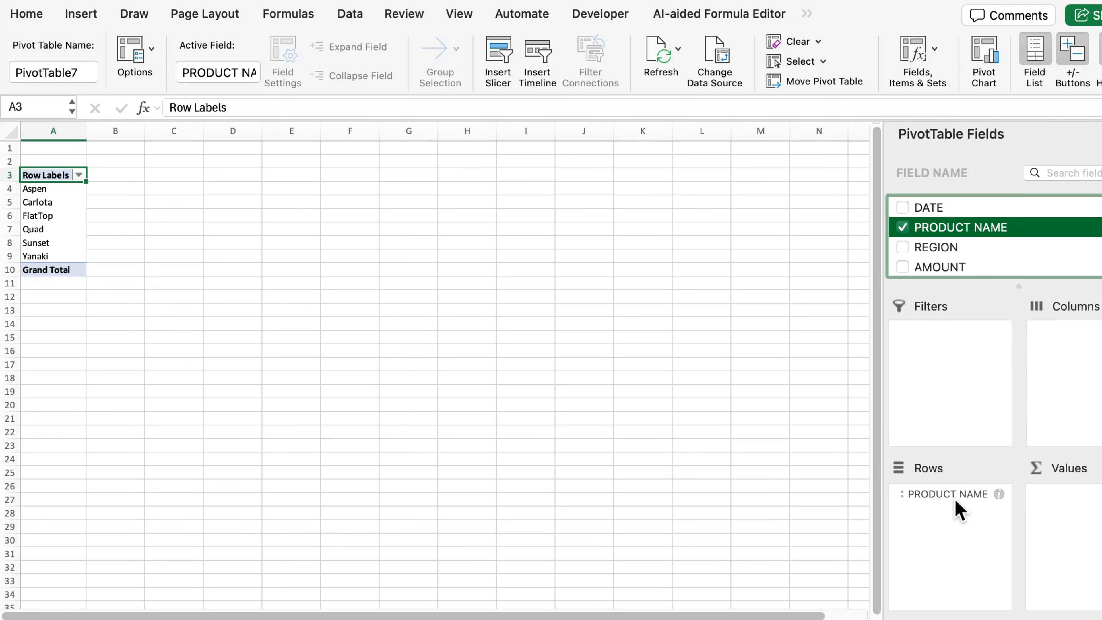
{"action": "left_click", "coordinate": [921, 253]}
{"action": "left_click_drag", "start_coordinate": [920, 254], "coordinate": [1091, 342]}
{"action": "left_click_drag", "start_coordinate": [922, 266], "coordinate": [1085, 499]}
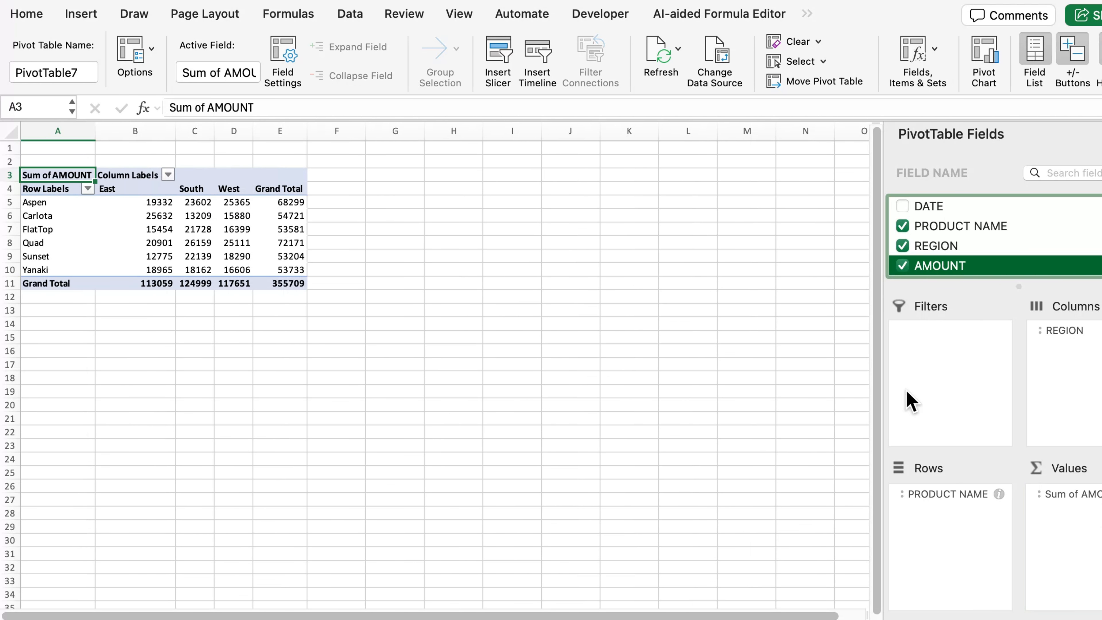
Add DATE to the pivot table's rows below PRODUCT NAME and QUANTITY to its values.
{"action": "left_click", "coordinate": [930, 202]}
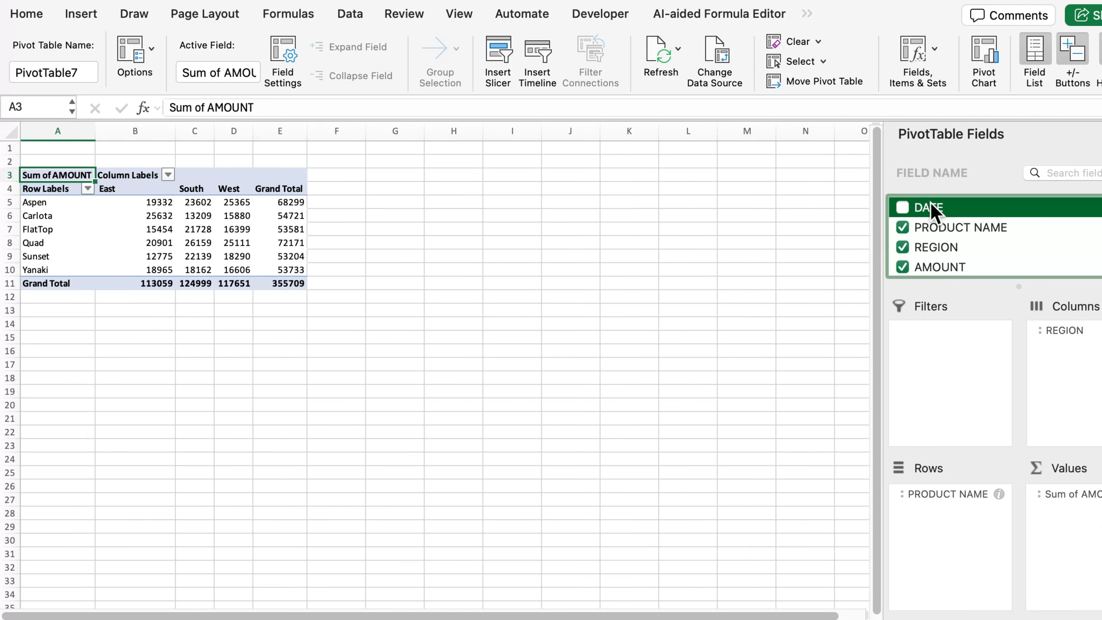
{"action": "left_click_drag", "start_coordinate": [932, 211], "coordinate": [955, 526]}
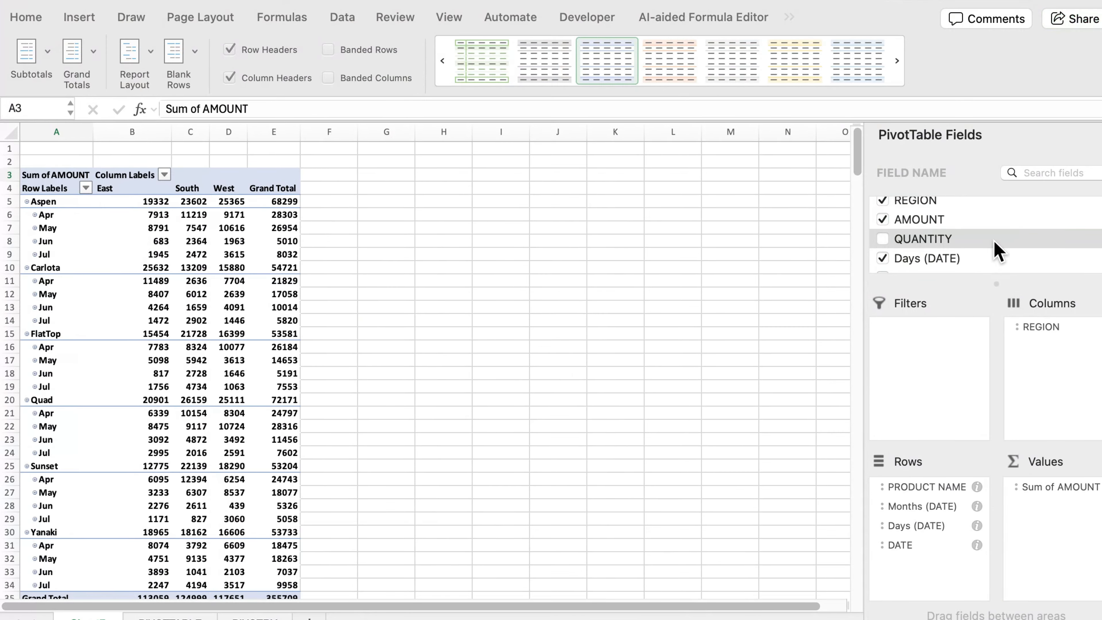
{"action": "left_click", "coordinate": [994, 242]}
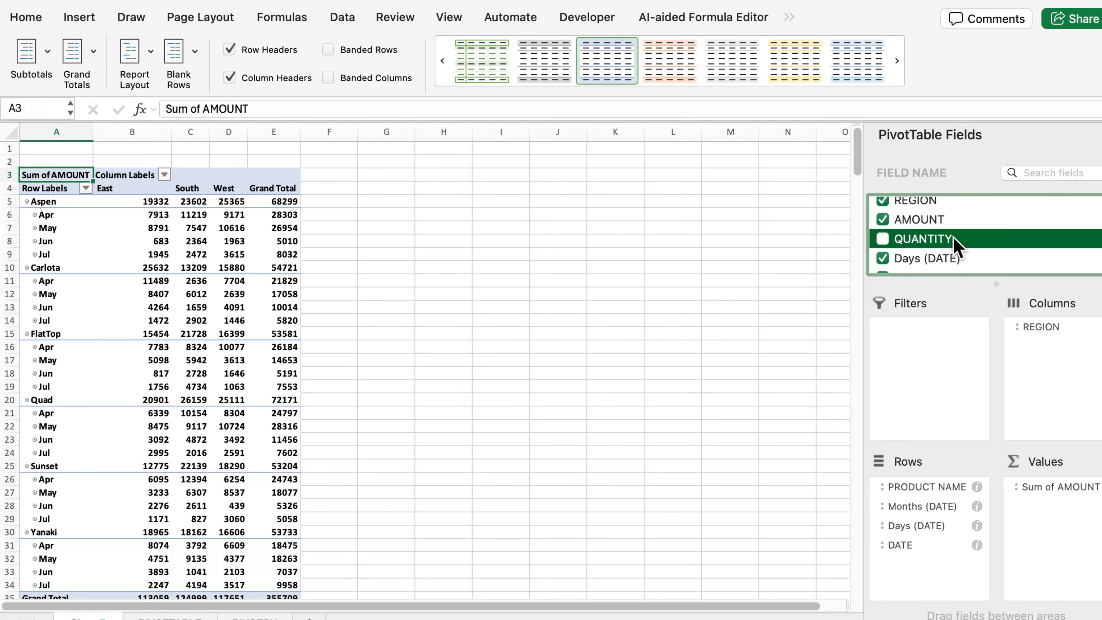
{"action": "left_click_drag", "start_coordinate": [953, 246], "coordinate": [1084, 519]}
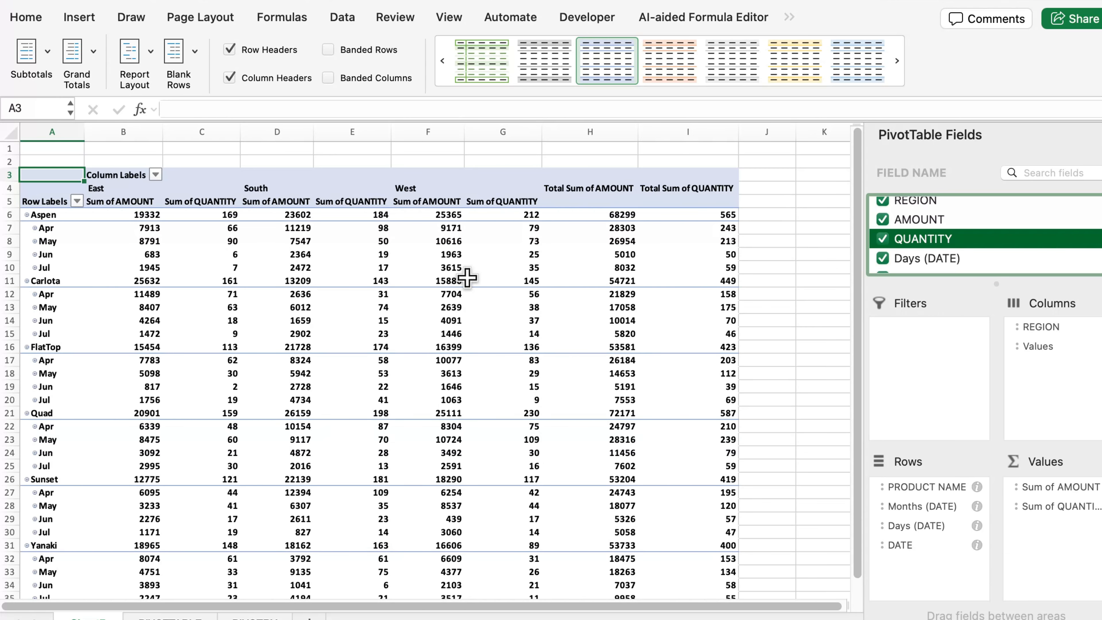
Turn off all subtotals in the pivot table and show the report in tabular form.
{"action": "left_click", "coordinate": [789, 18]}
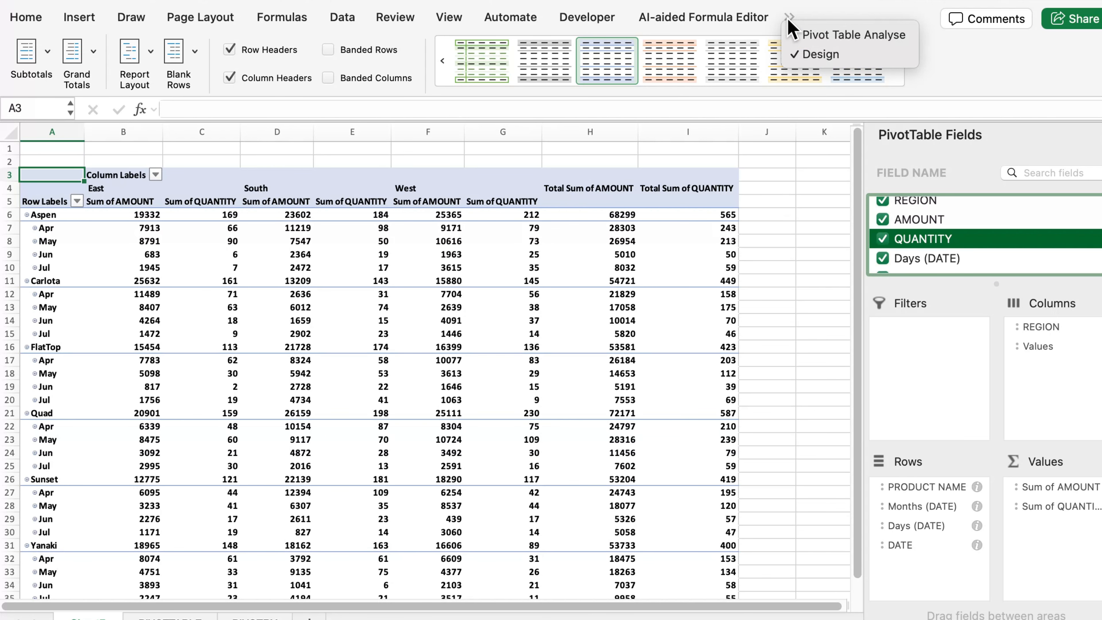
{"action": "left_click", "coordinate": [798, 56]}
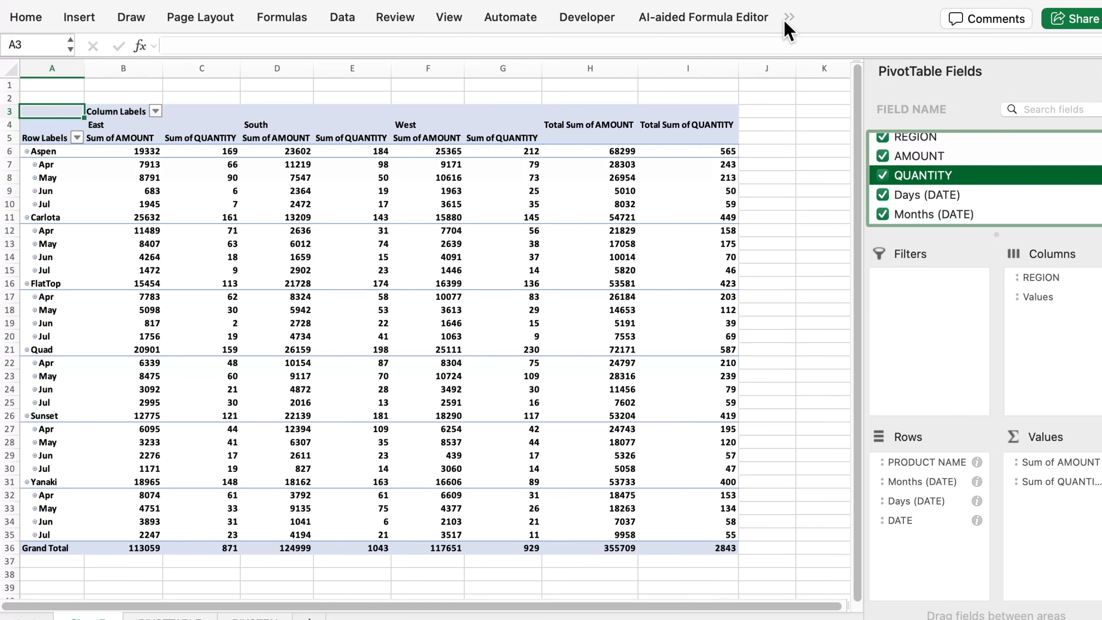
{"action": "left_click", "coordinate": [789, 17]}
{"action": "left_click", "coordinate": [791, 55]}
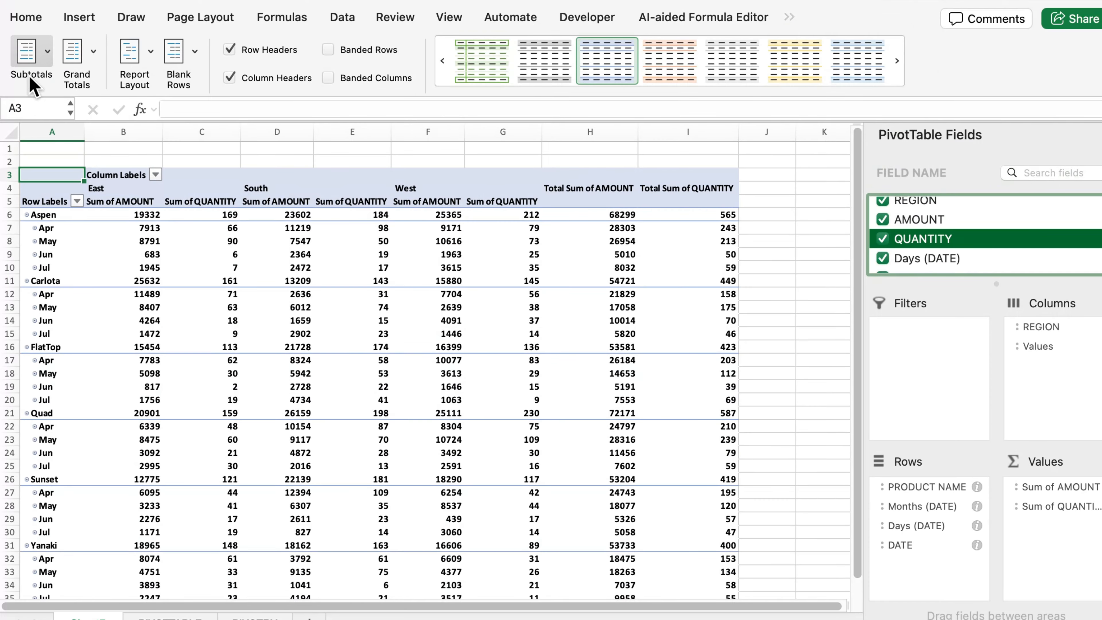
{"action": "left_click", "coordinate": [47, 53]}
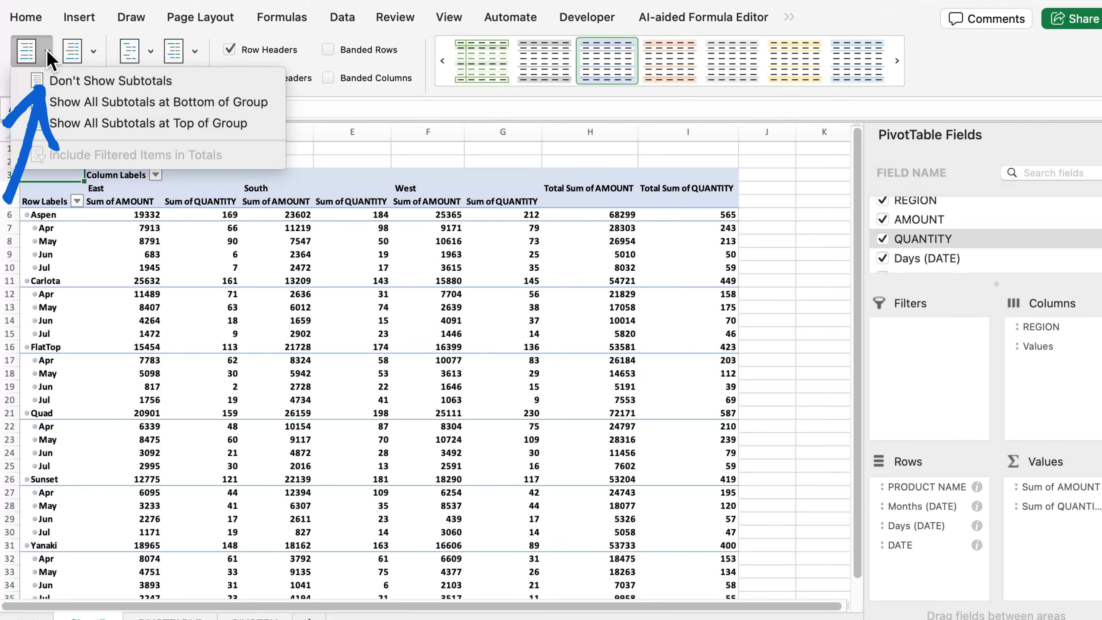
{"action": "left_click", "coordinate": [69, 84]}
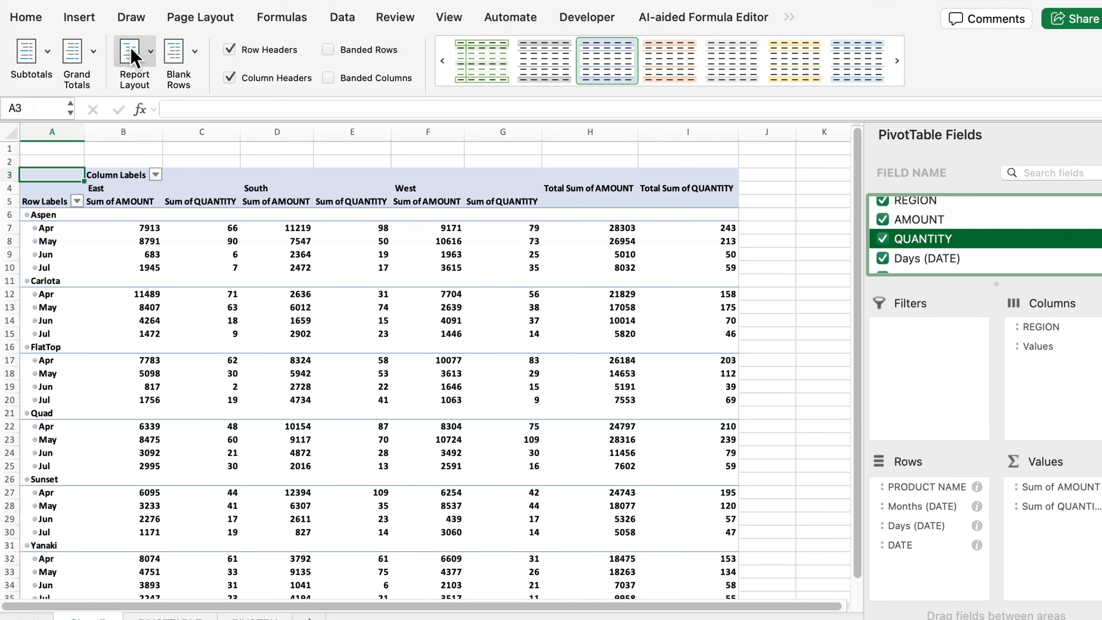
{"action": "left_click", "coordinate": [152, 54]}
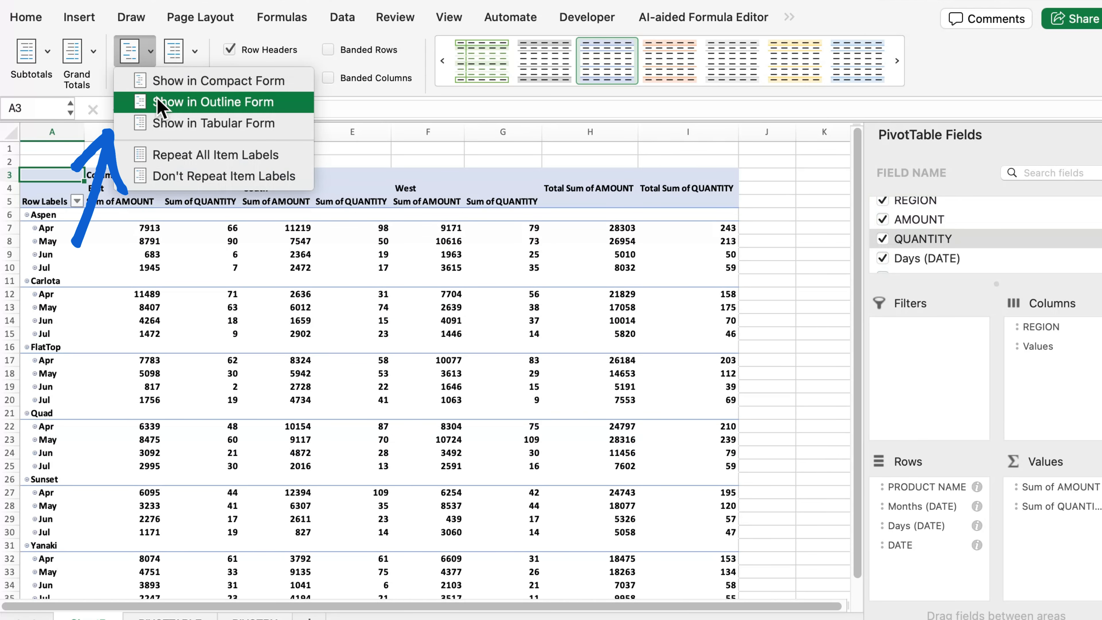
{"action": "left_click", "coordinate": [166, 126]}
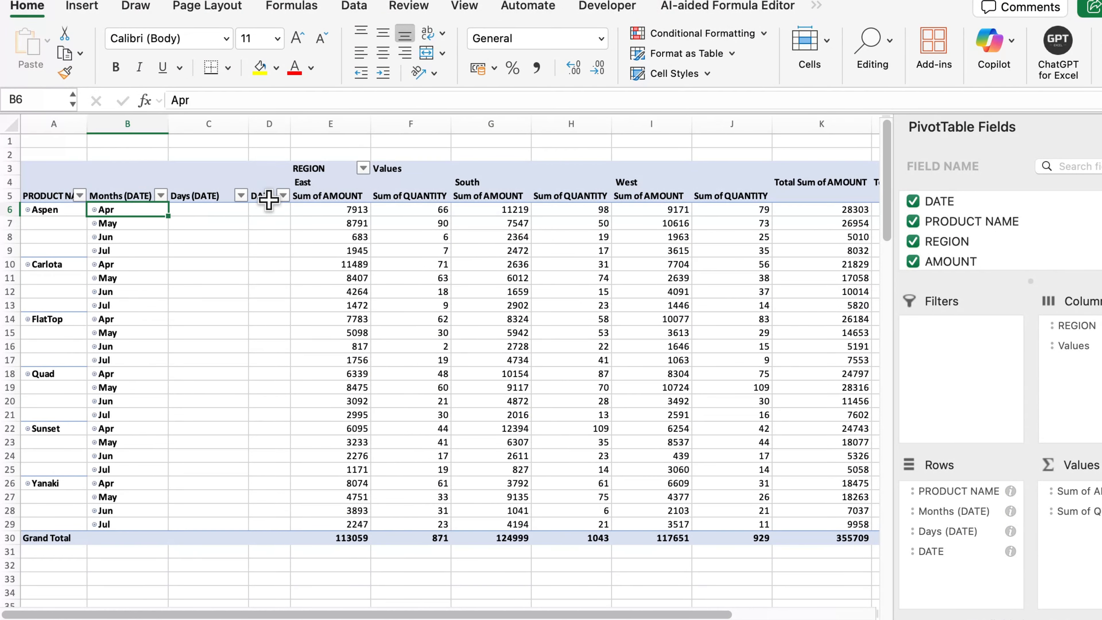
Remove Days (DATE) and DATE from the pivot table's rows and move REGION from the columns to the filters.
{"action": "left_click", "coordinate": [950, 530]}
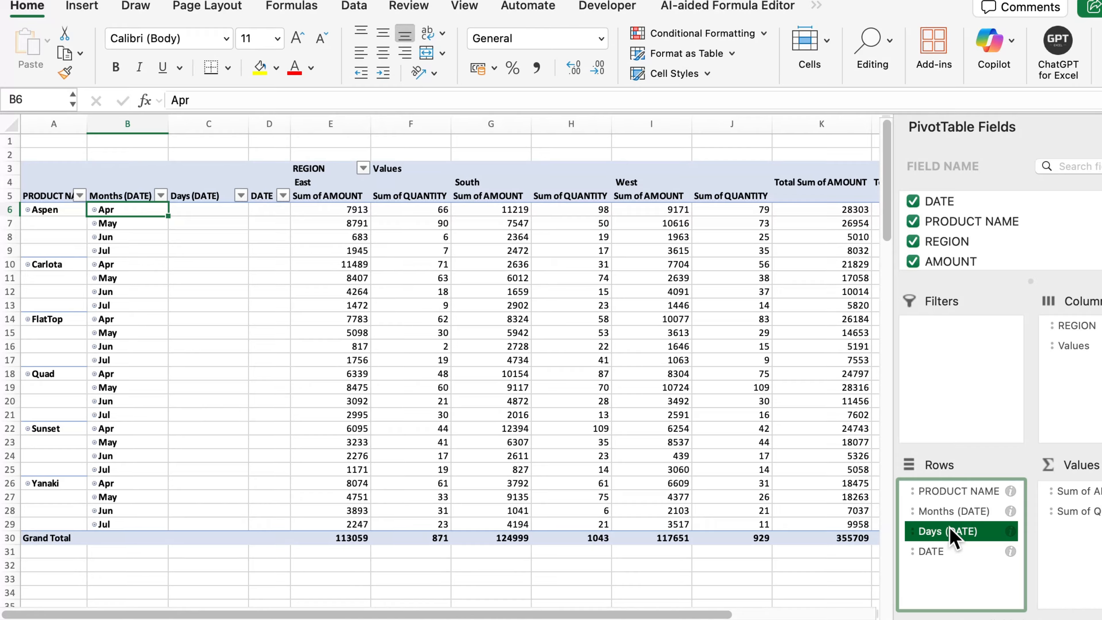
{"action": "left_click_drag", "start_coordinate": [950, 530], "coordinate": [980, 225]}
{"action": "left_click_drag", "start_coordinate": [955, 531], "coordinate": [1006, 247]}
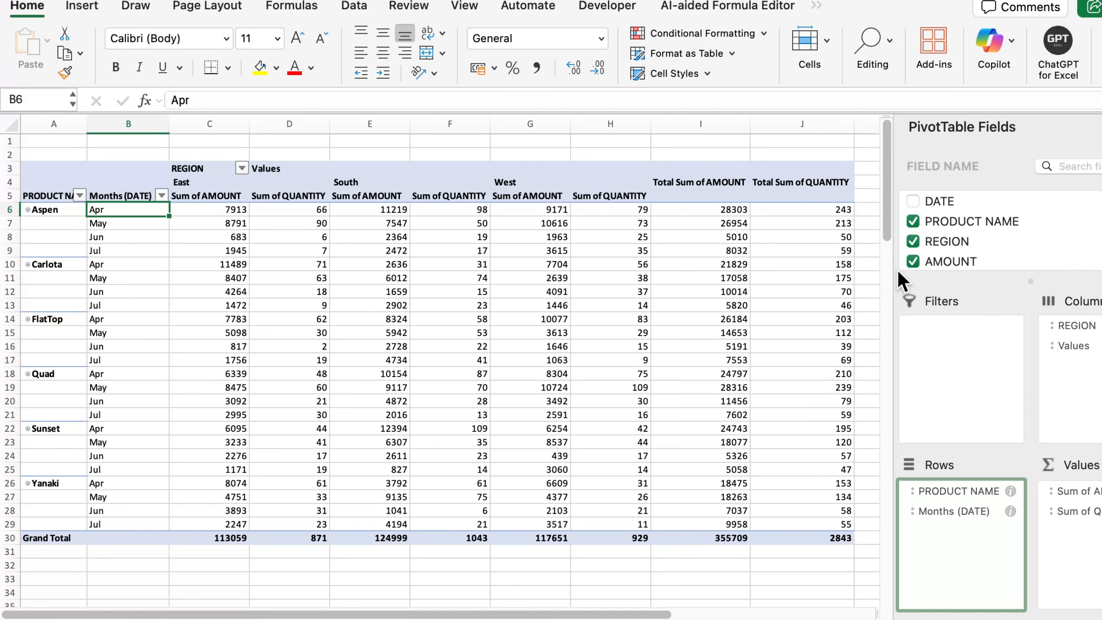
{"action": "left_click_drag", "start_coordinate": [1079, 331], "coordinate": [961, 347]}
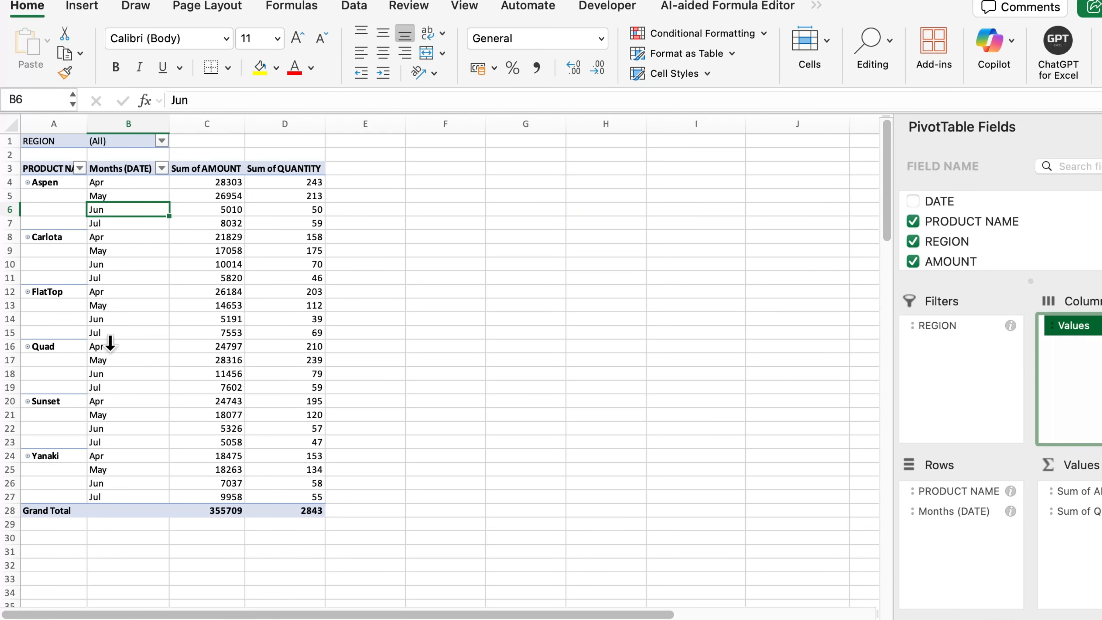
Filter the pivot table's REGION field to show only East.
{"action": "left_click", "coordinate": [162, 141]}
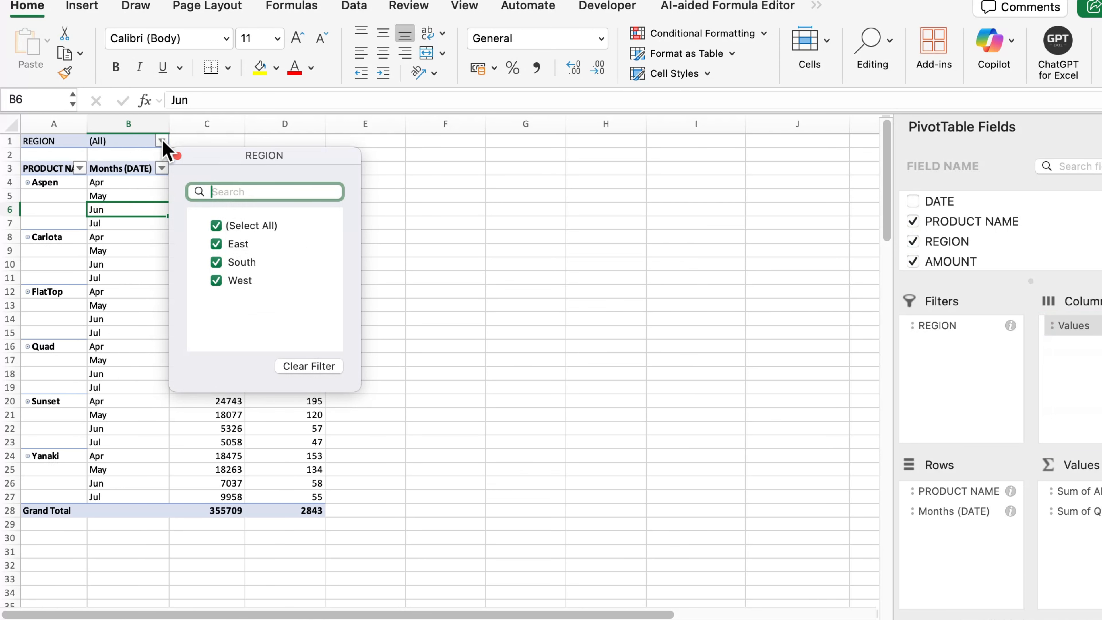
{"action": "left_click", "coordinate": [216, 225]}
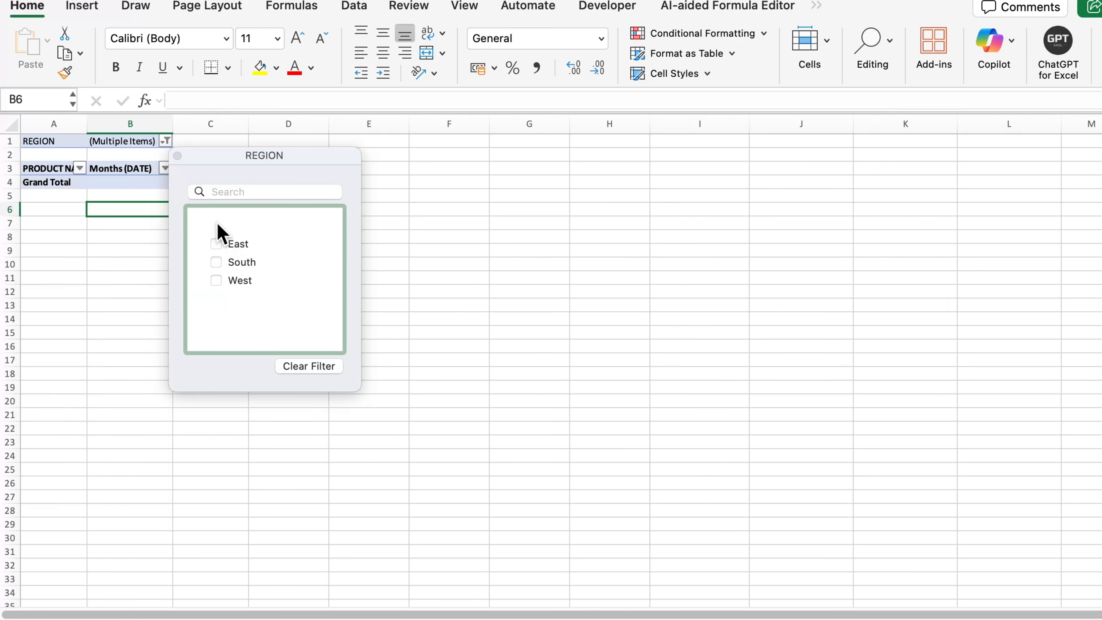
{"action": "left_click", "coordinate": [166, 142]}
{"action": "left_click", "coordinate": [228, 244]}
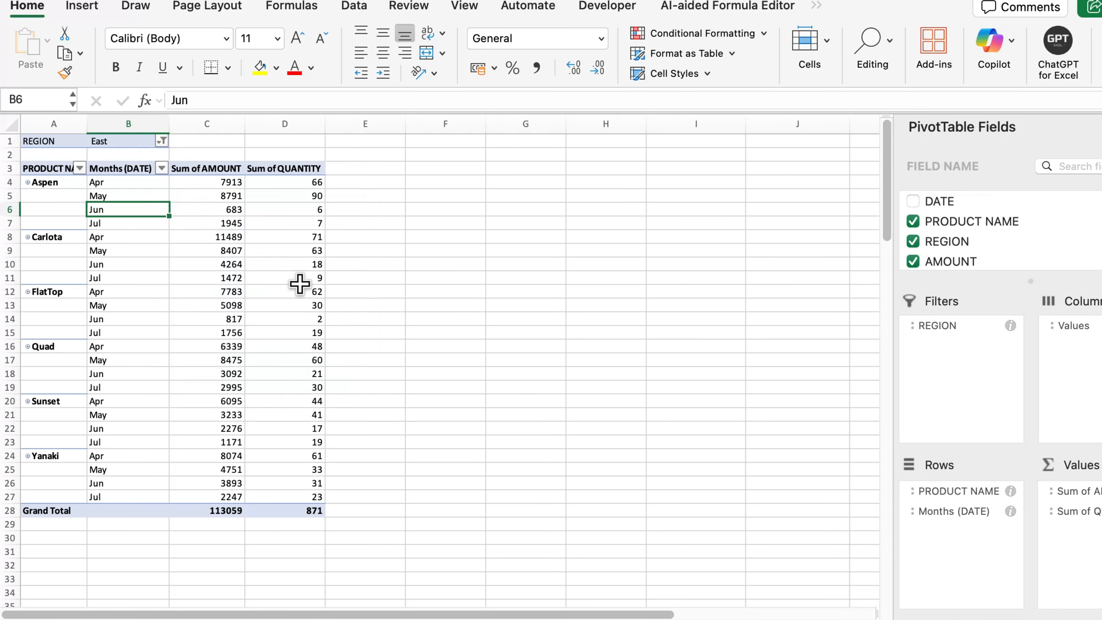
Change the REGION filter to show only South.
{"action": "left_click", "coordinate": [162, 142]}
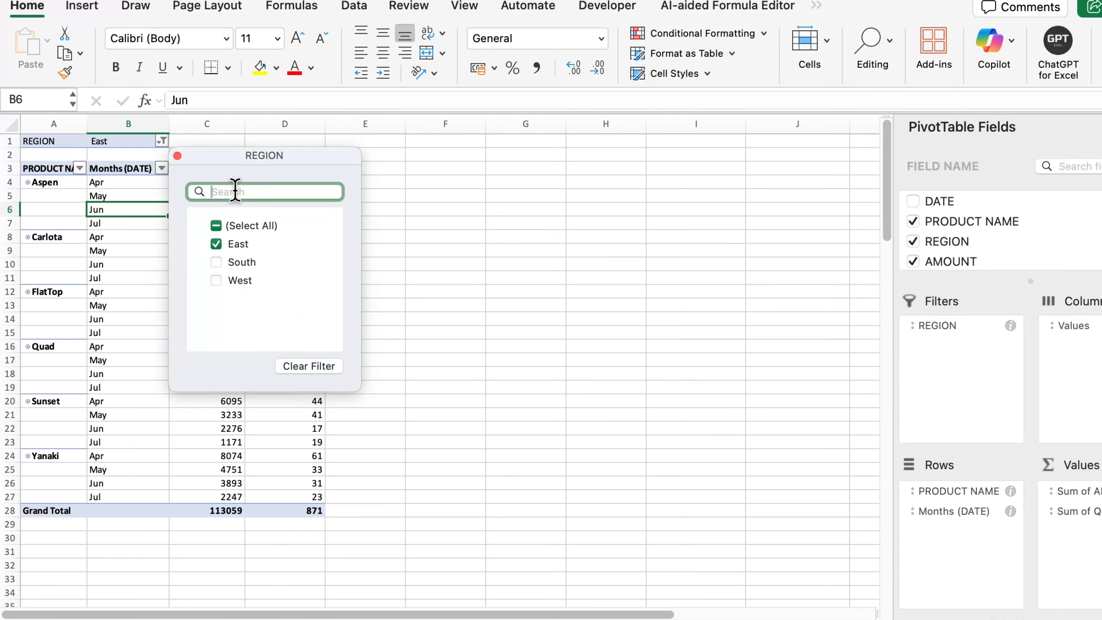
{"action": "left_click", "coordinate": [216, 262]}
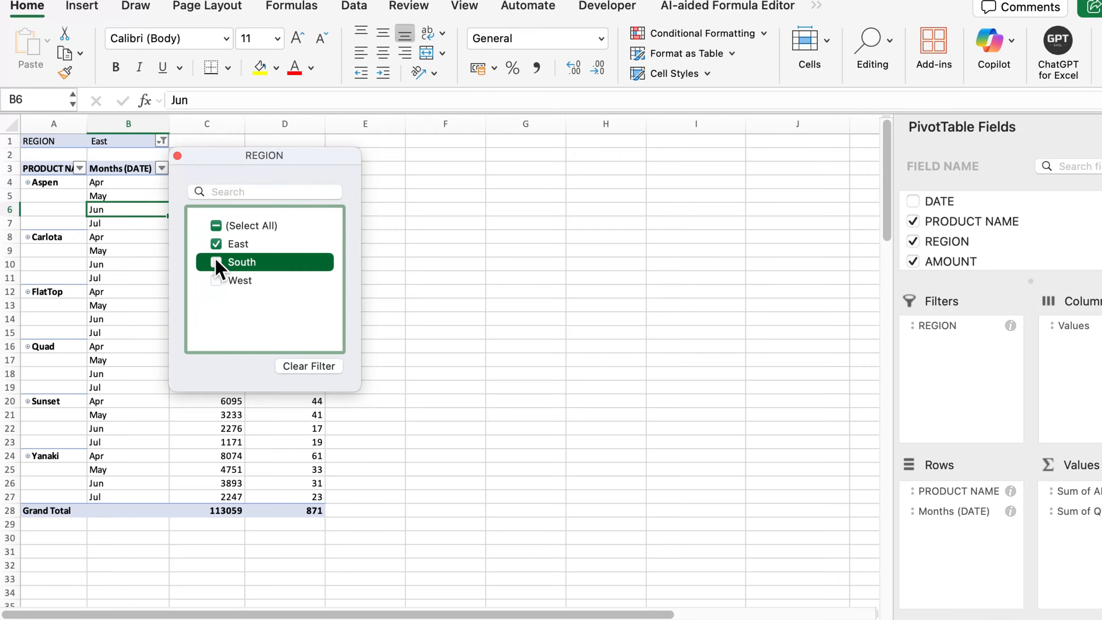
{"action": "left_click", "coordinate": [216, 262]}
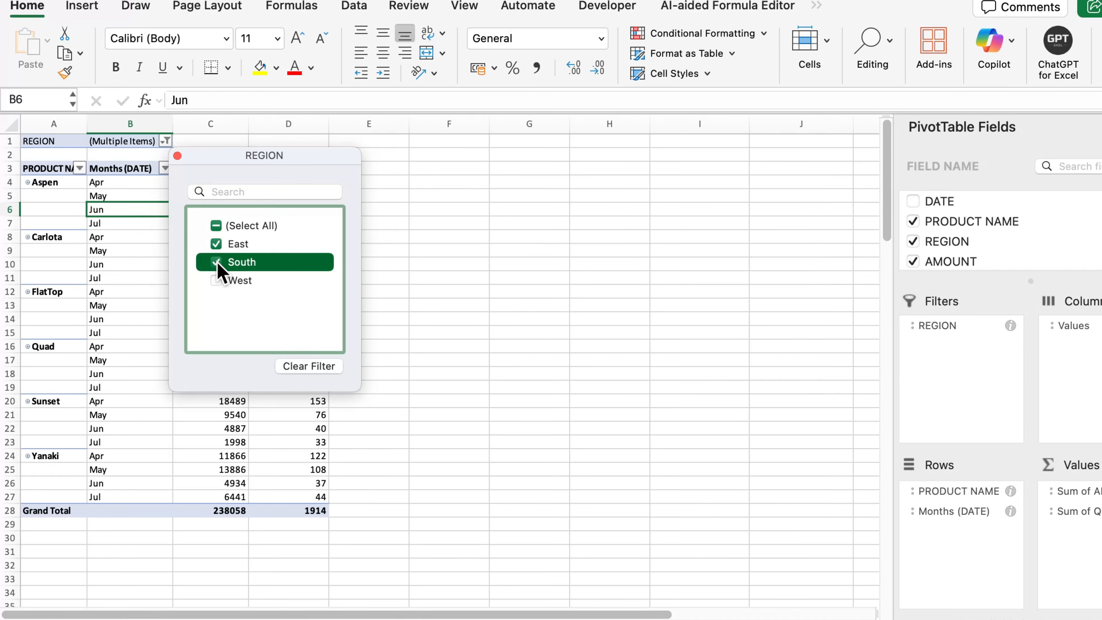
{"action": "left_click", "coordinate": [213, 243]}
{"action": "left_click", "coordinate": [215, 243]}
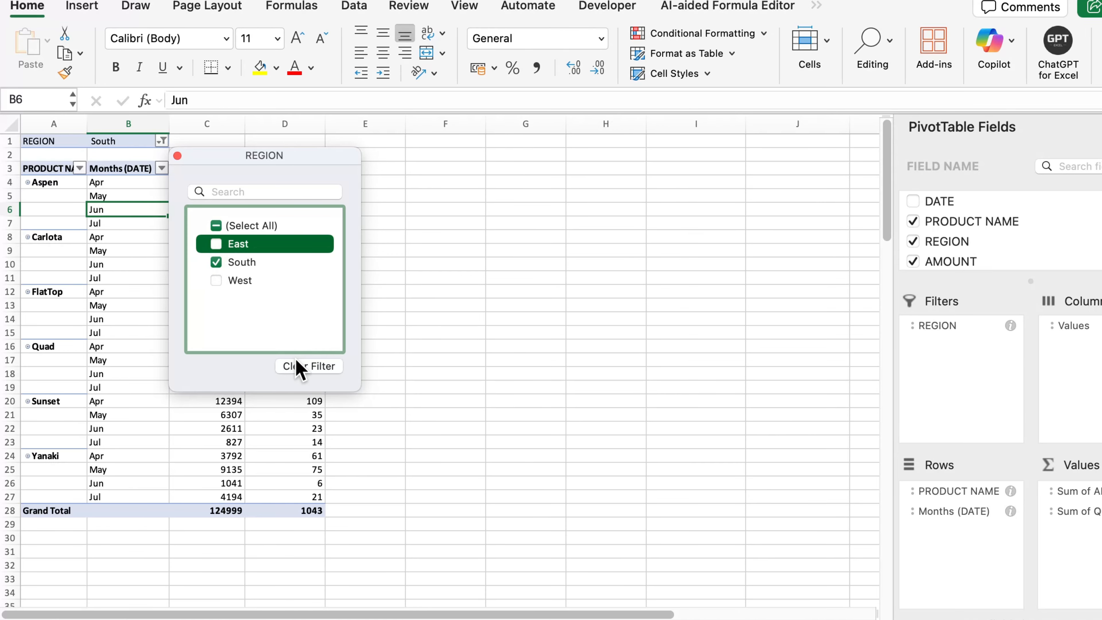
{"action": "left_click", "coordinate": [412, 301]}
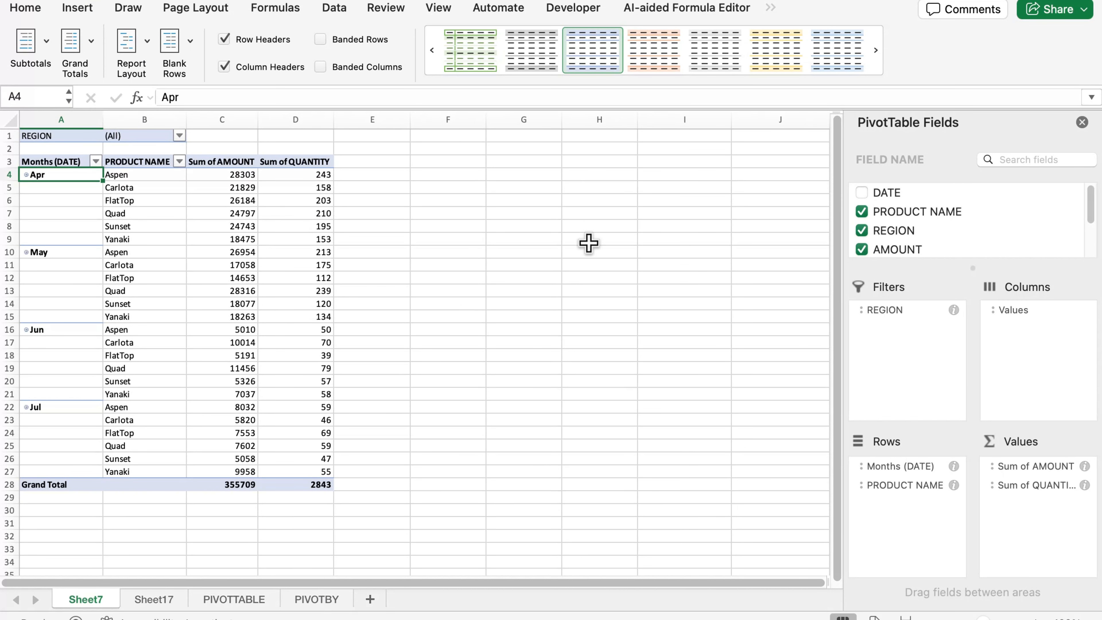
Generate a separate pivot table sheet for each region by showing the report filter pages of REGION.
{"action": "left_click", "coordinate": [774, 7]}
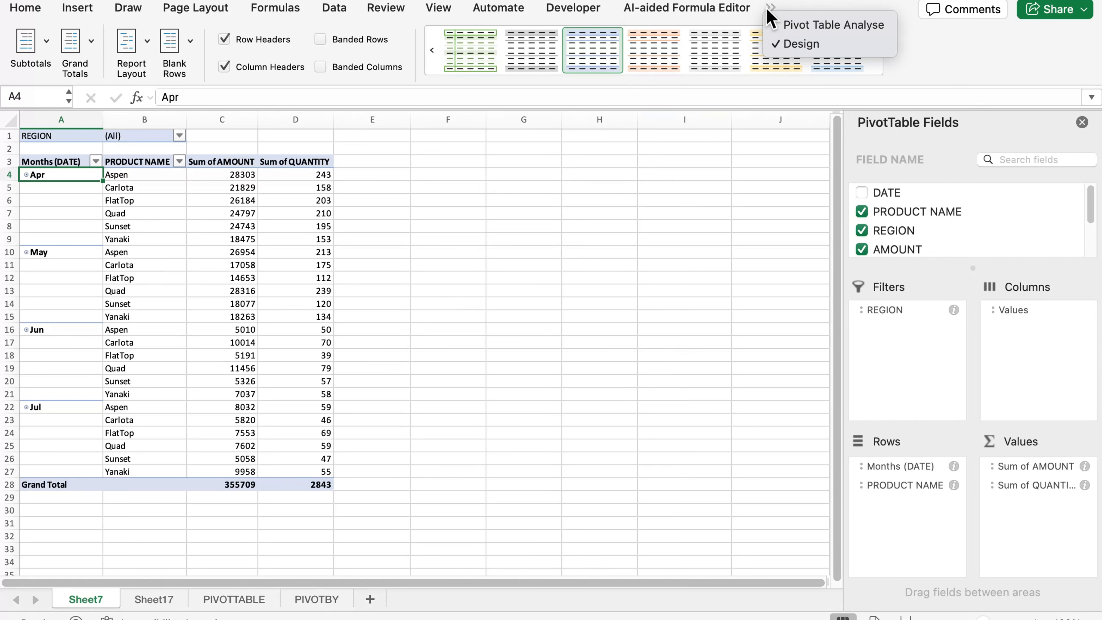
{"action": "left_click", "coordinate": [787, 23]}
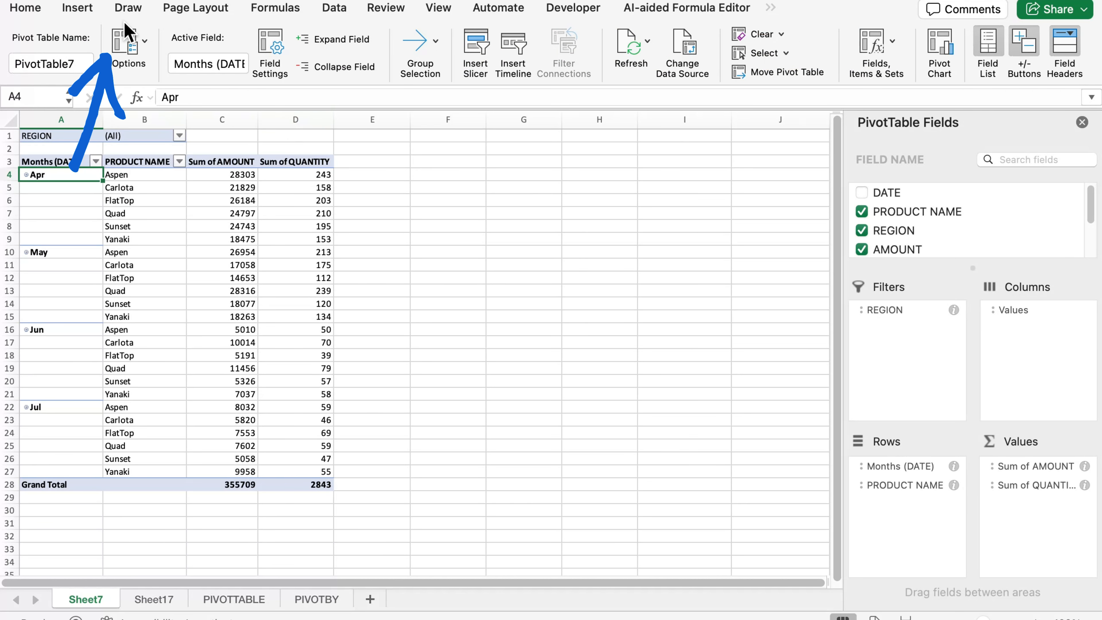
{"action": "left_click", "coordinate": [145, 42]}
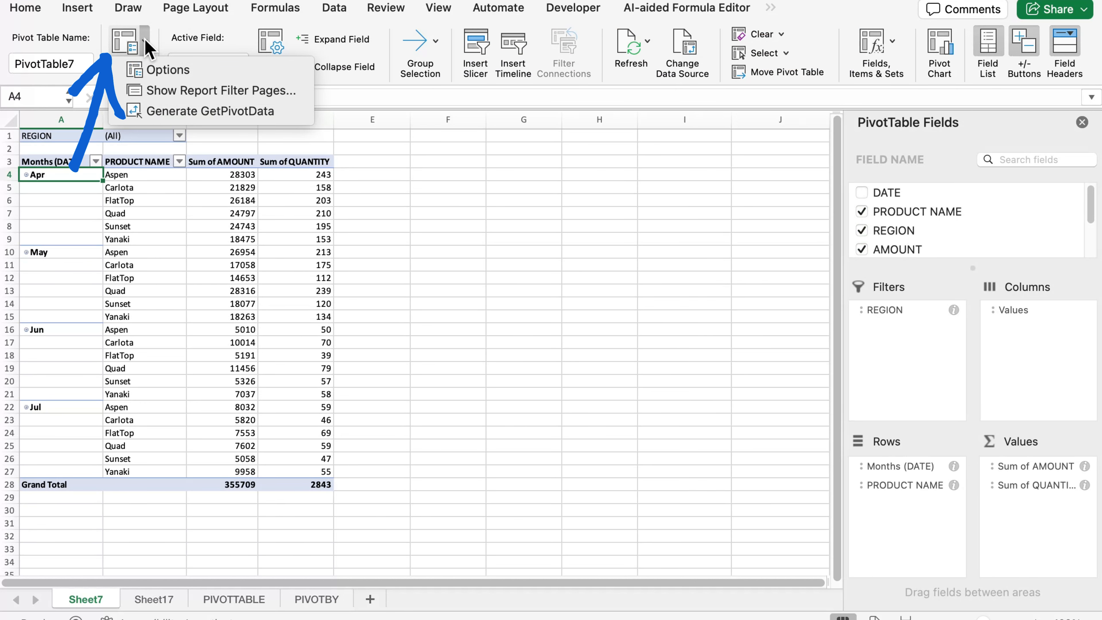
{"action": "left_click", "coordinate": [168, 96]}
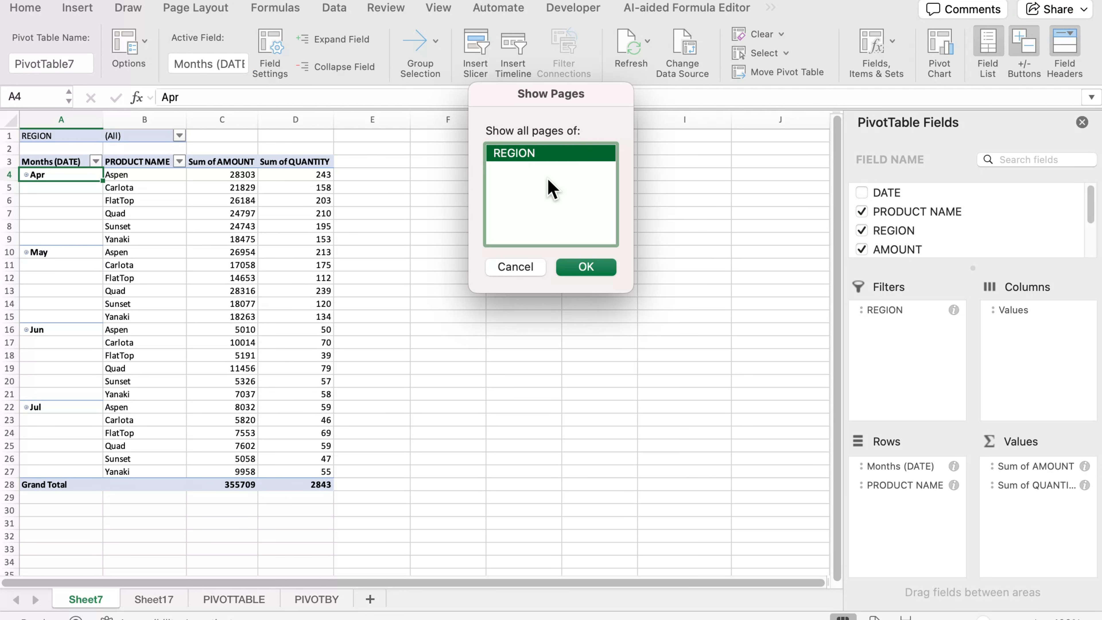
{"action": "left_click", "coordinate": [574, 274]}
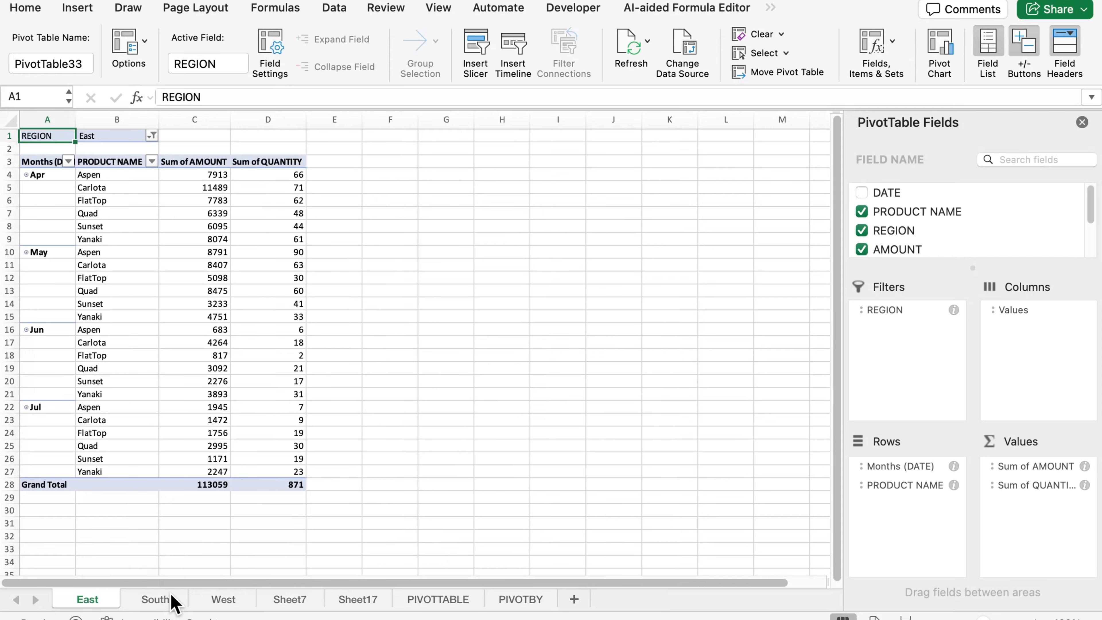
Review the pivot tables on the East, South and West sheets and return to Sheet7.
{"action": "left_click", "coordinate": [174, 601]}
{"action": "left_click", "coordinate": [215, 602]}
{"action": "left_click", "coordinate": [91, 607]}
{"action": "left_click", "coordinate": [158, 600]}
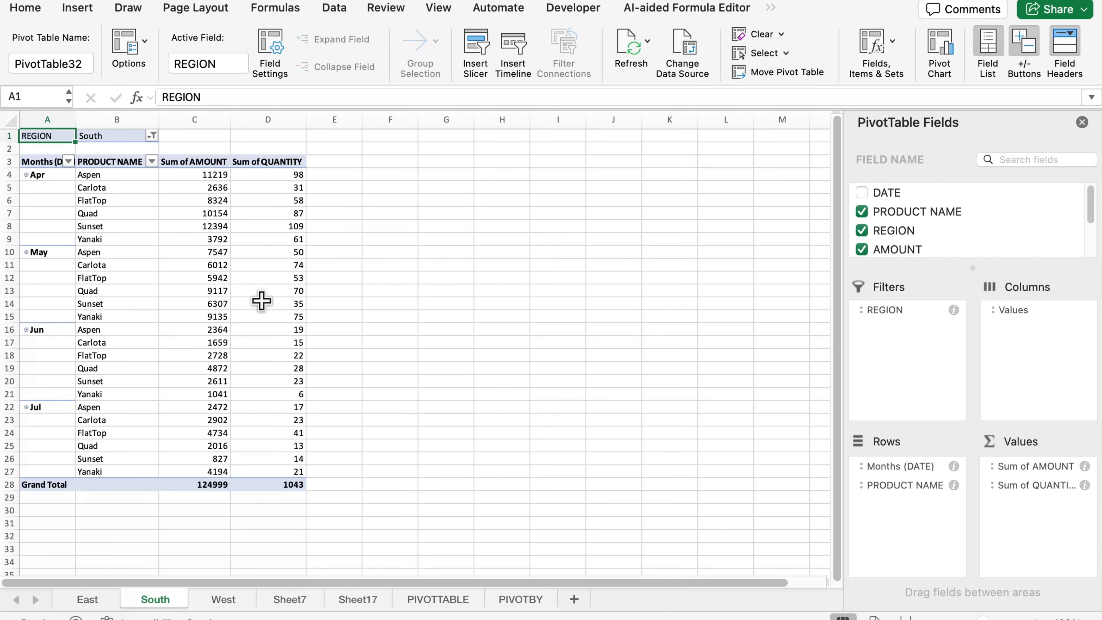
{"action": "left_click", "coordinate": [302, 599]}
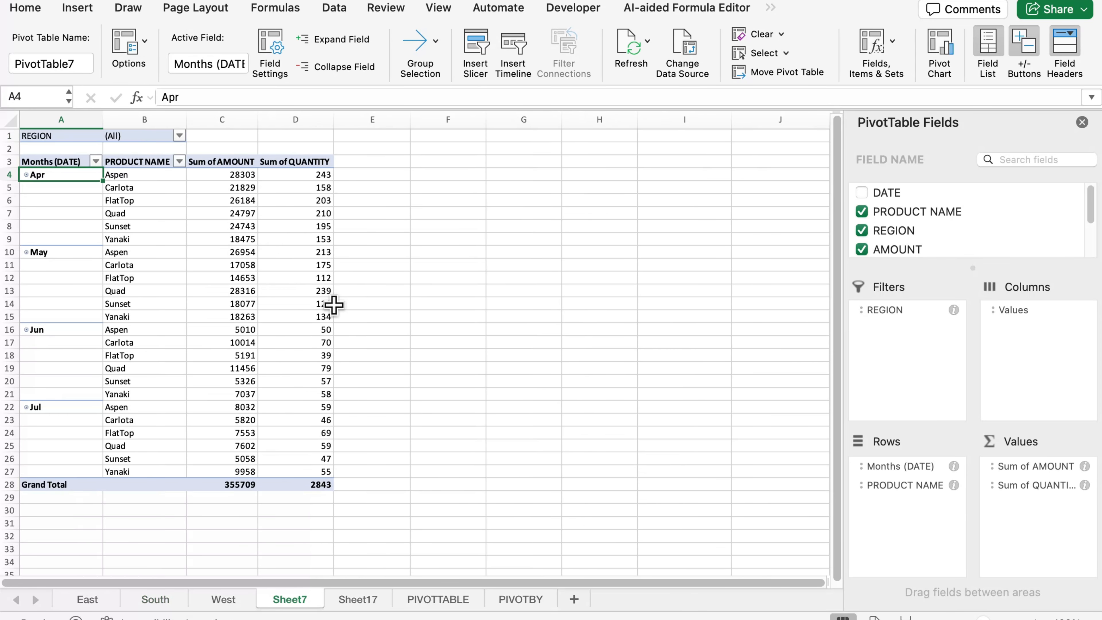
Drill down into Aspen's April Sum of AMOUNT to list its source records on a new sheet, and return to the pivot table.
{"action": "double_click", "coordinate": [247, 176]}
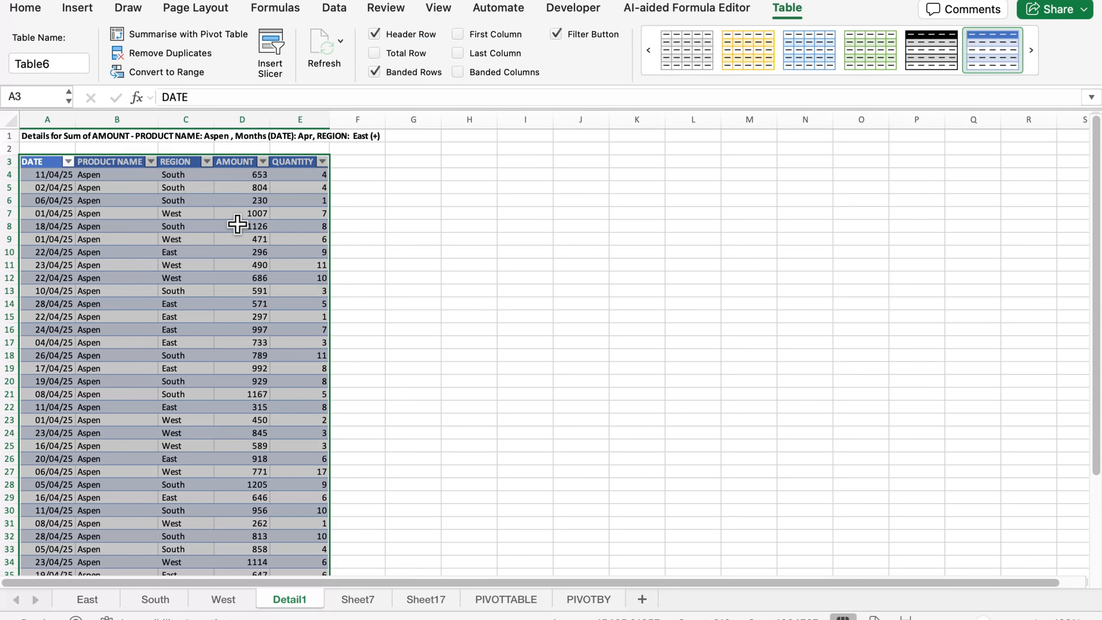
{"action": "left_click", "coordinate": [236, 288]}
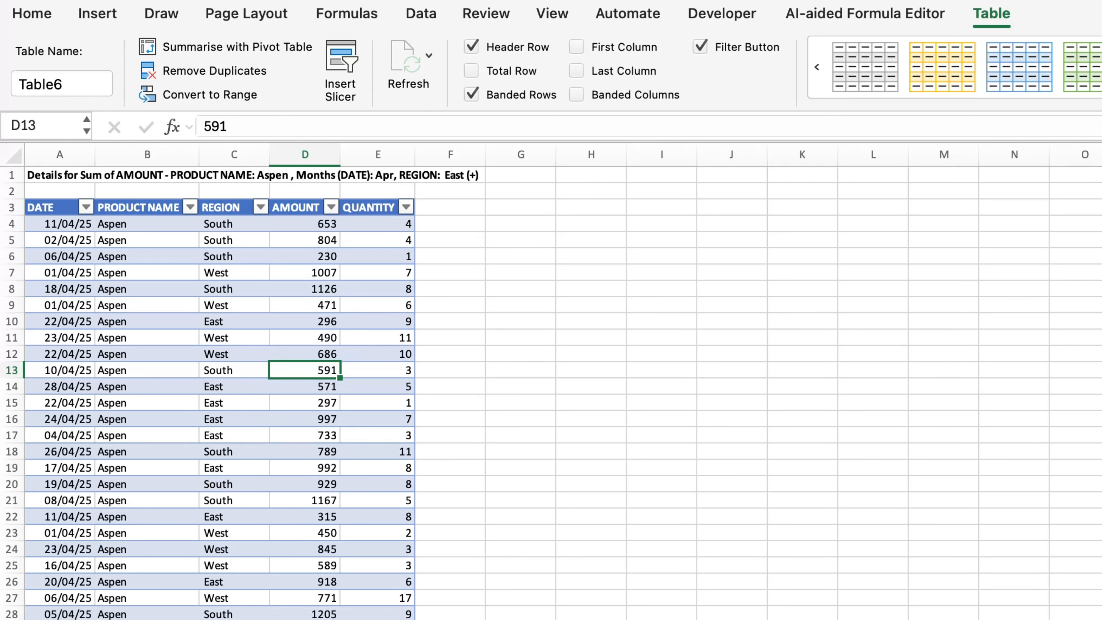
{"action": "left_click", "coordinate": [286, 618]}
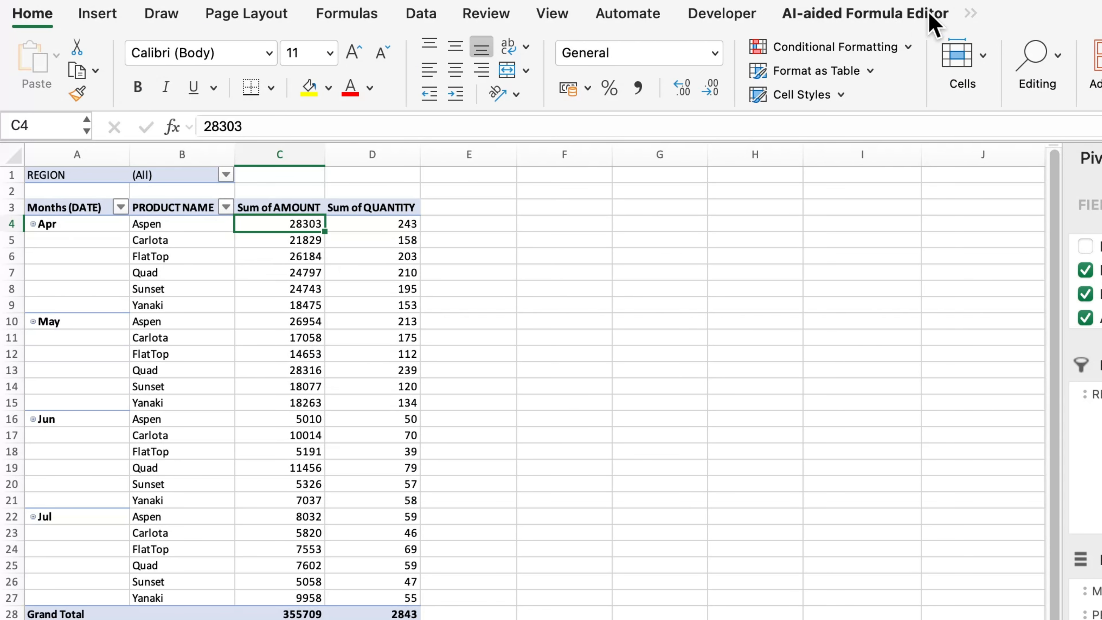
Repeat all item labels in the pivot table so every row carries its month.
{"action": "left_click", "coordinate": [973, 12]}
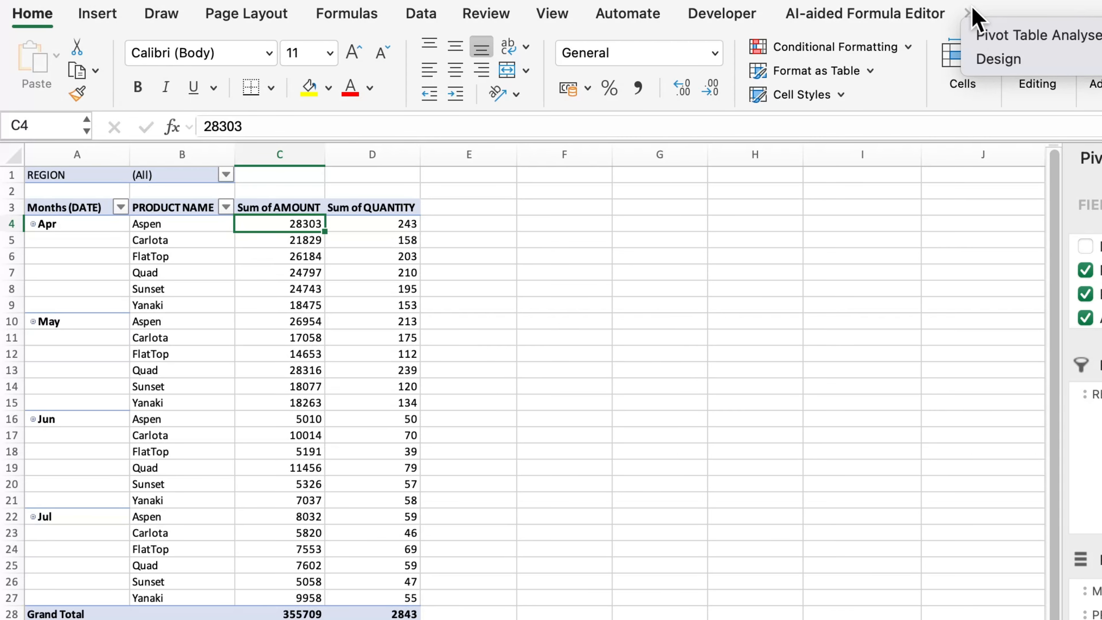
{"action": "left_click", "coordinate": [992, 68]}
{"action": "left_click", "coordinate": [183, 51]}
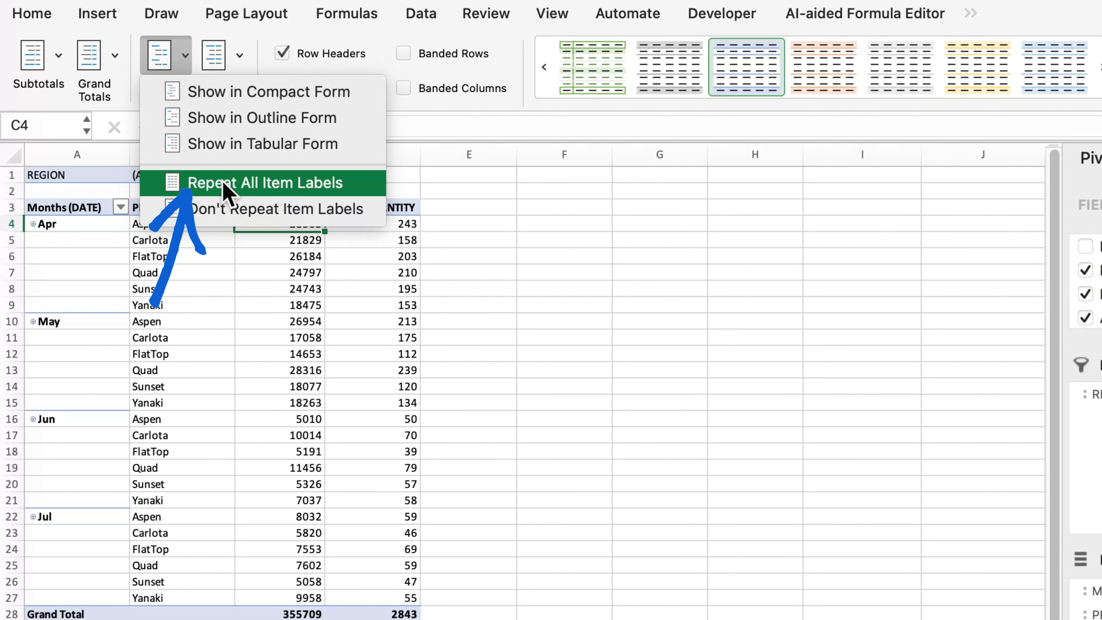
{"action": "left_click", "coordinate": [224, 191]}
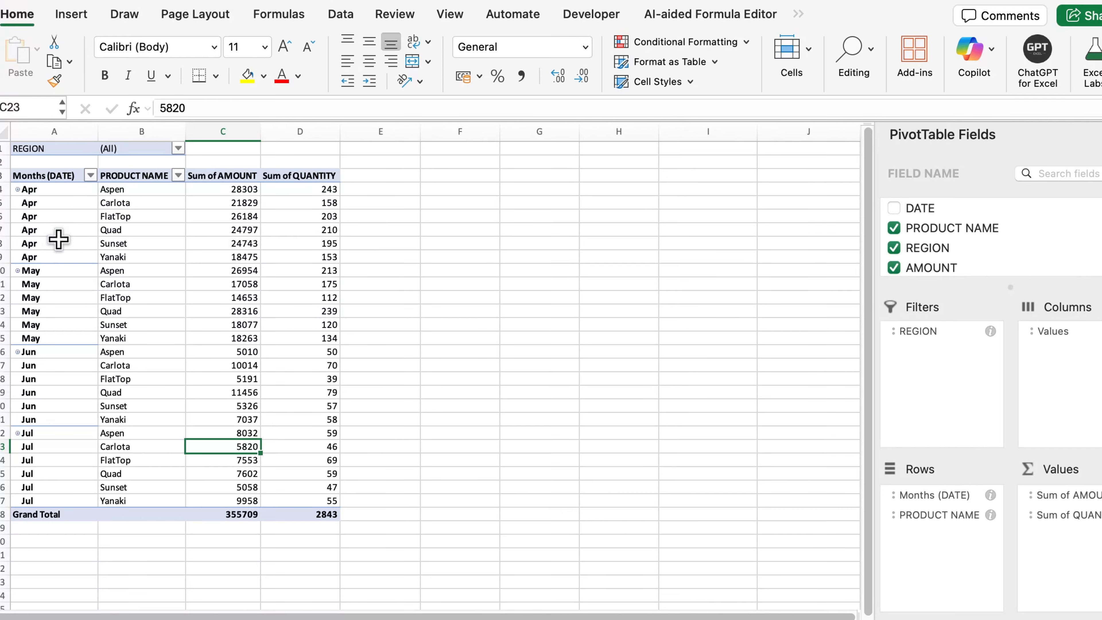
Merge and centre the cells with labels in the pivot table so each month spans its product rows.
{"action": "left_click", "coordinate": [66, 191]}
{"action": "right_click", "coordinate": [66, 193]}
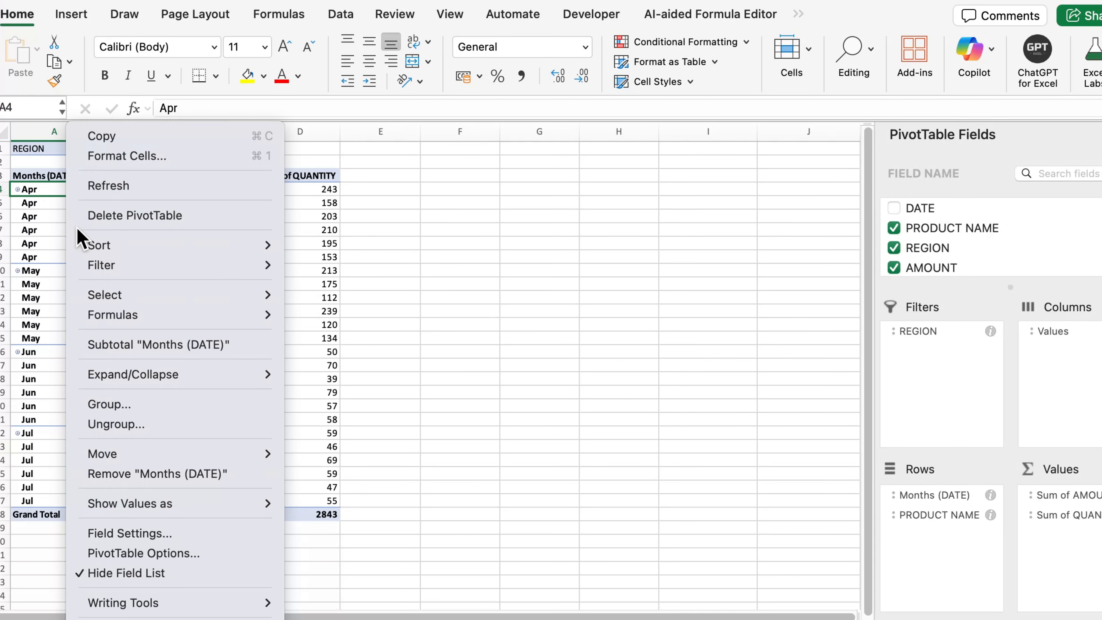
{"action": "left_click", "coordinate": [123, 554]}
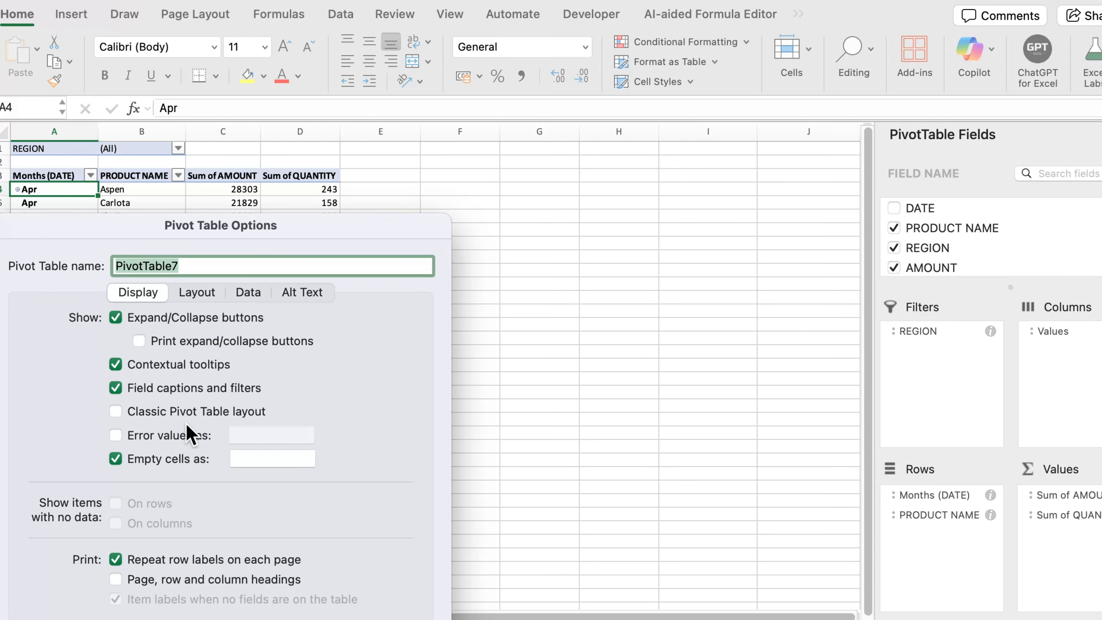
{"action": "left_click", "coordinate": [196, 293]}
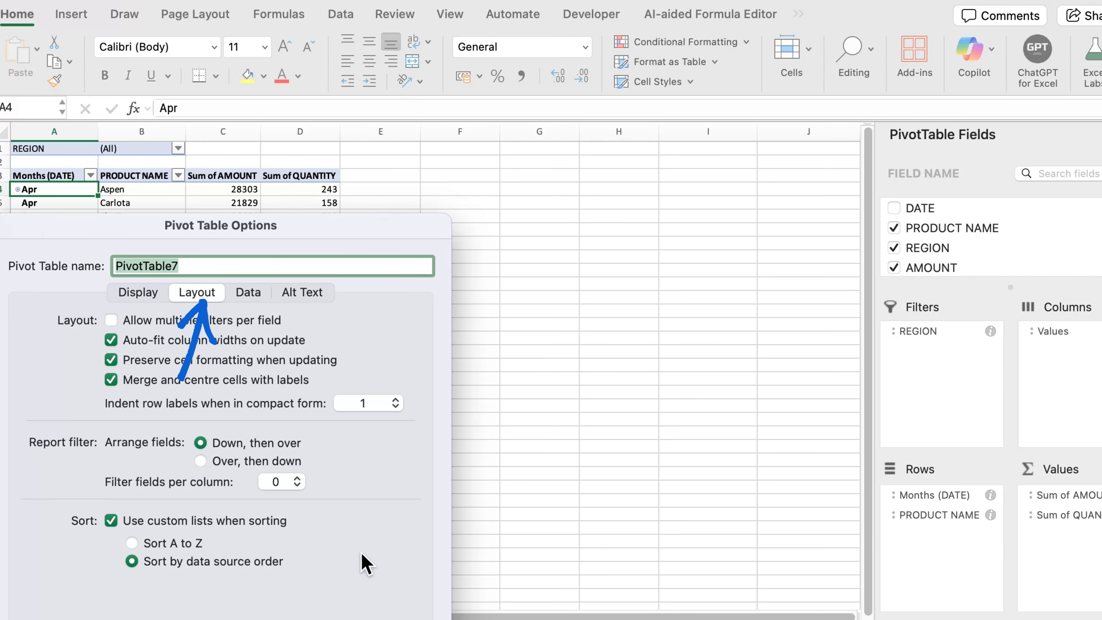
{"action": "key", "text": "Return"}
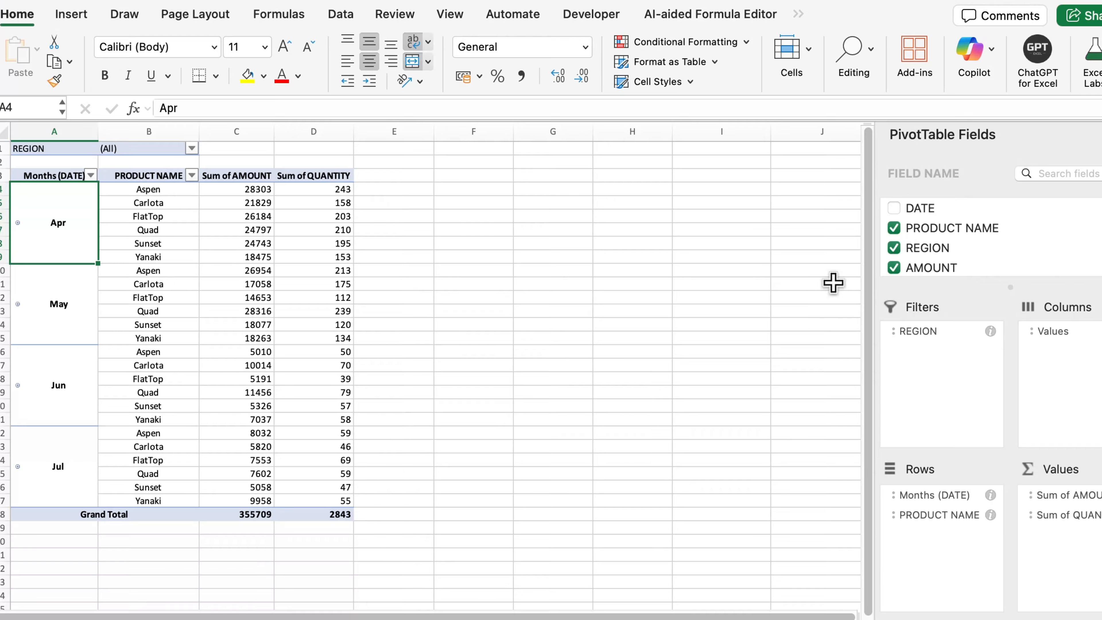
Add AMOUNT to the pivot values a second time and format its cells E4:E27 as solid blue data bars only.
{"action": "left_click", "coordinate": [938, 274]}
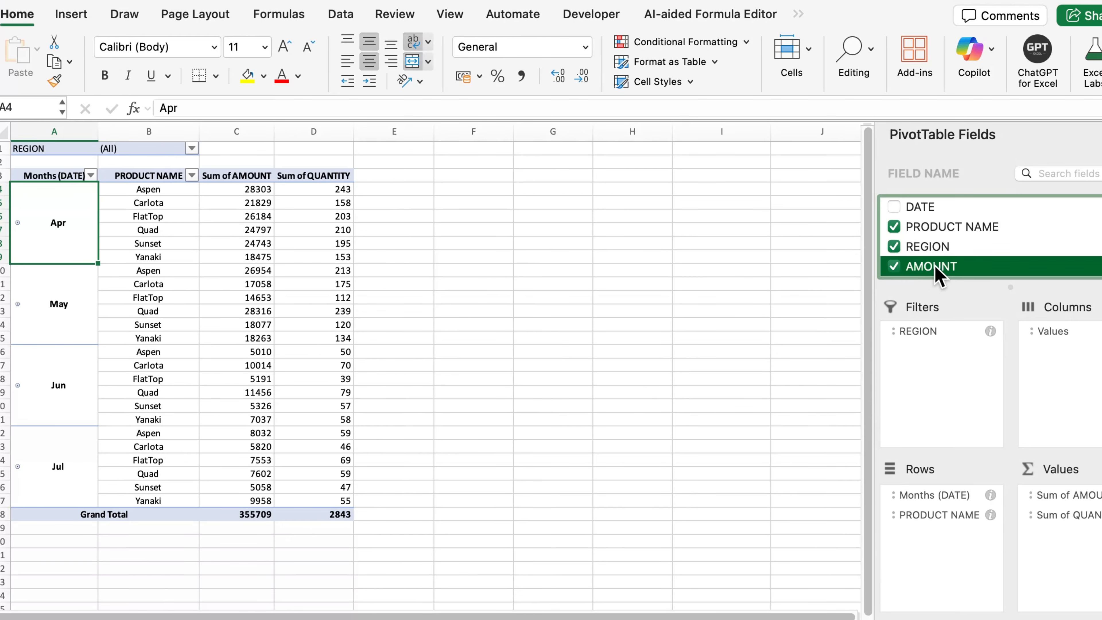
{"action": "left_click_drag", "start_coordinate": [937, 274], "coordinate": [1079, 545]}
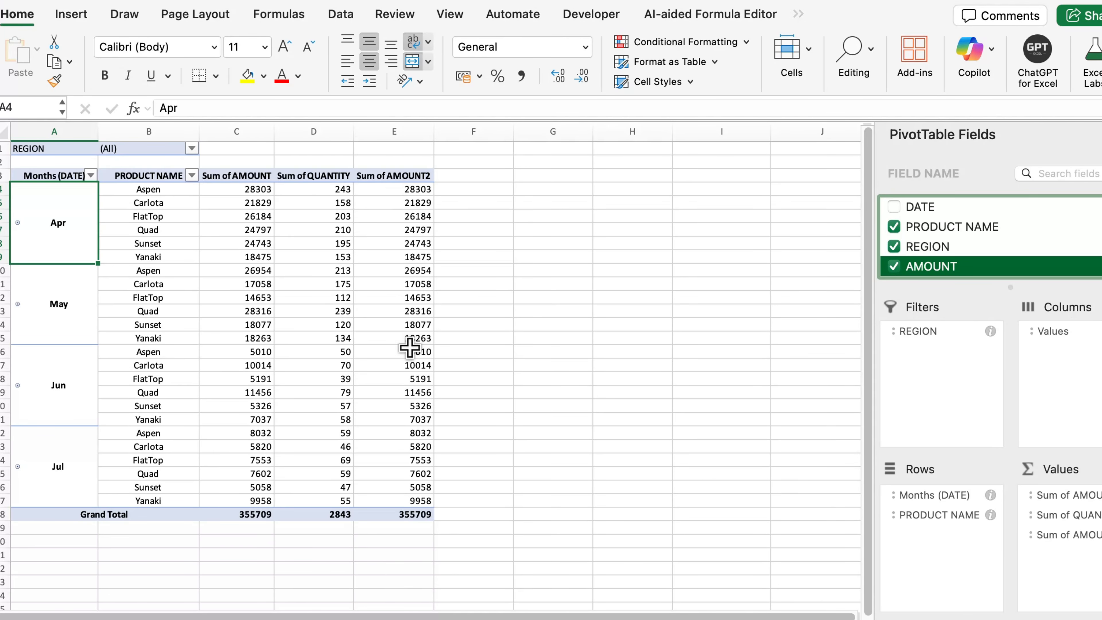
{"action": "left_click_drag", "start_coordinate": [409, 188], "coordinate": [409, 498]}
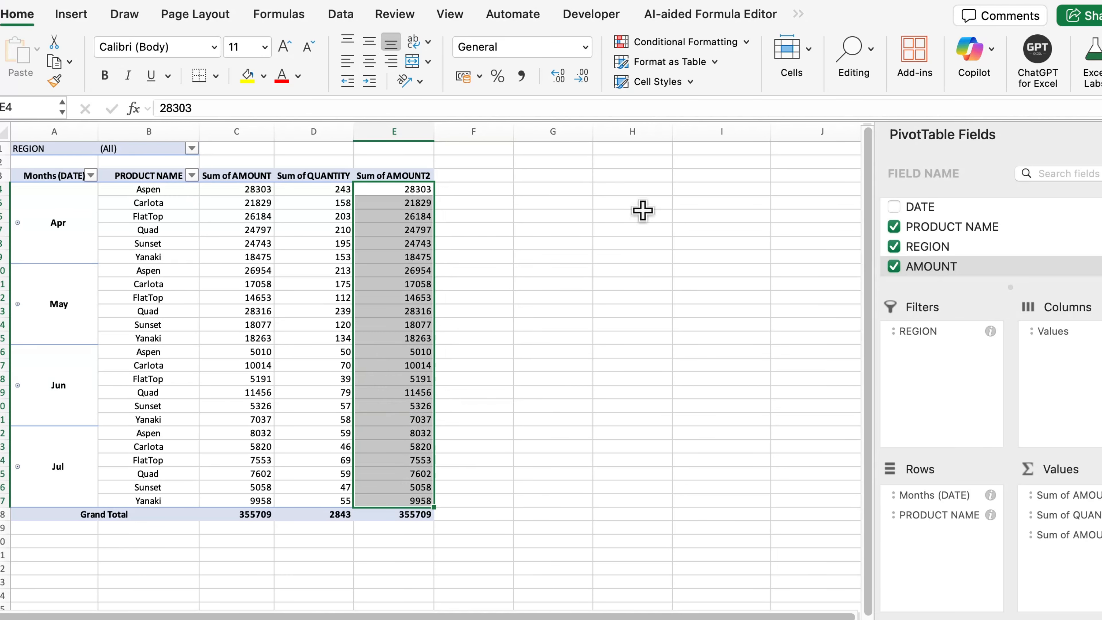
{"action": "left_click", "coordinate": [747, 42]}
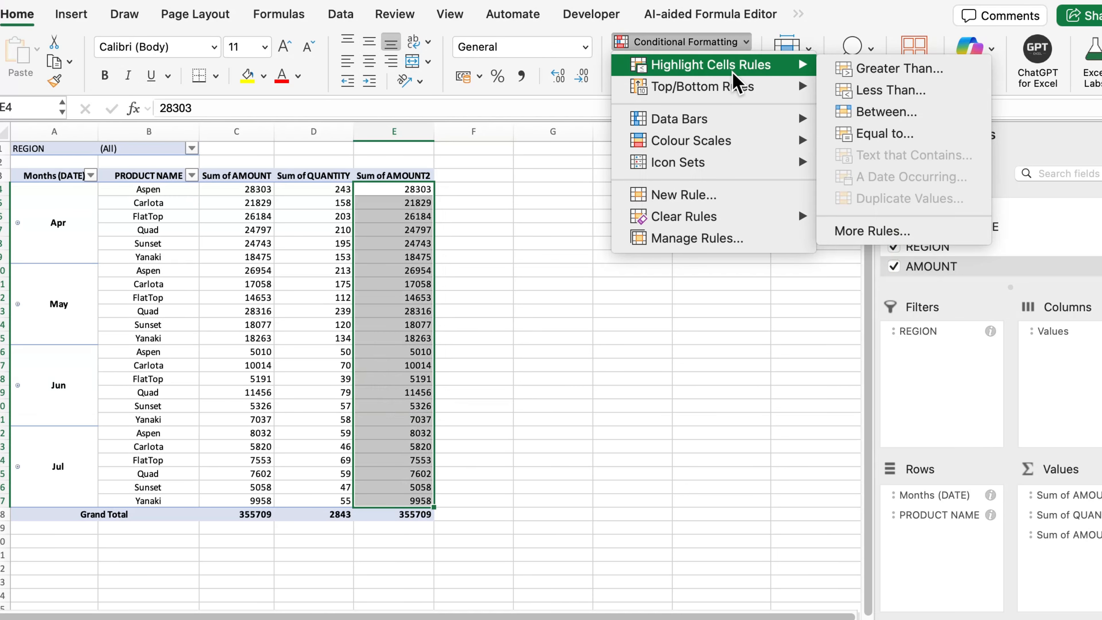
{"action": "mouse_move", "coordinate": [729, 121]}
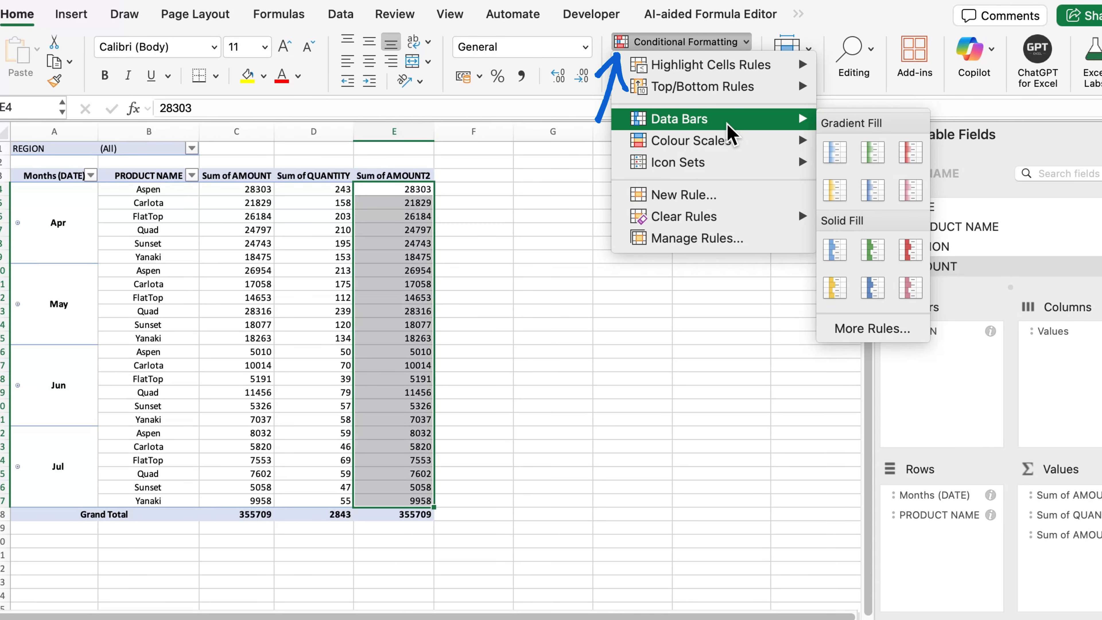
{"action": "left_click", "coordinate": [872, 328]}
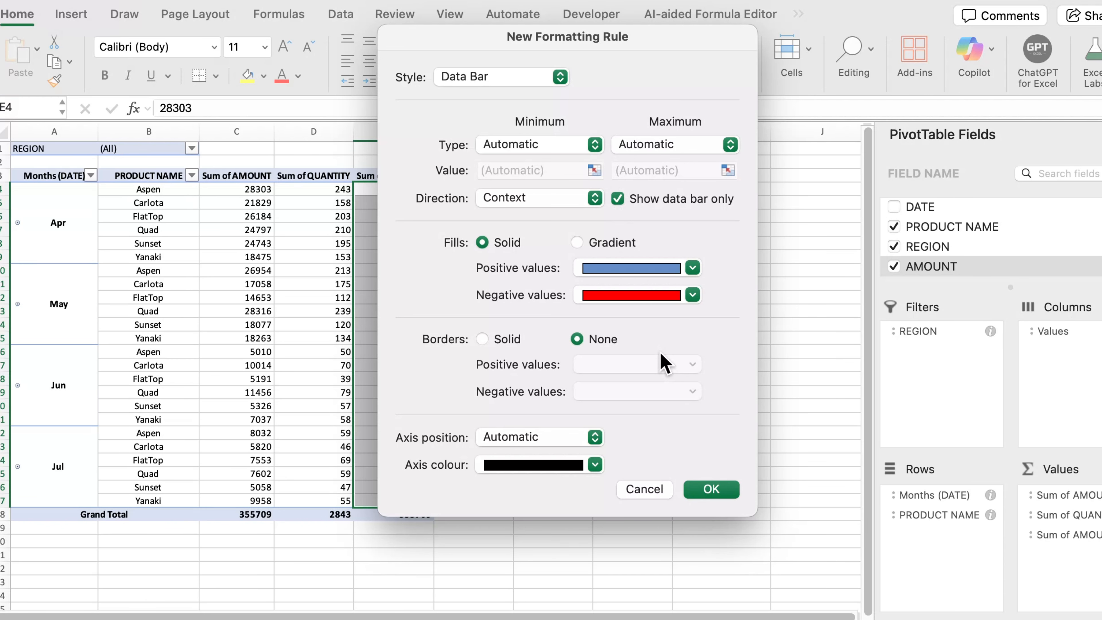
{"action": "left_click", "coordinate": [711, 489]}
{"action": "left_click", "coordinate": [555, 338]}
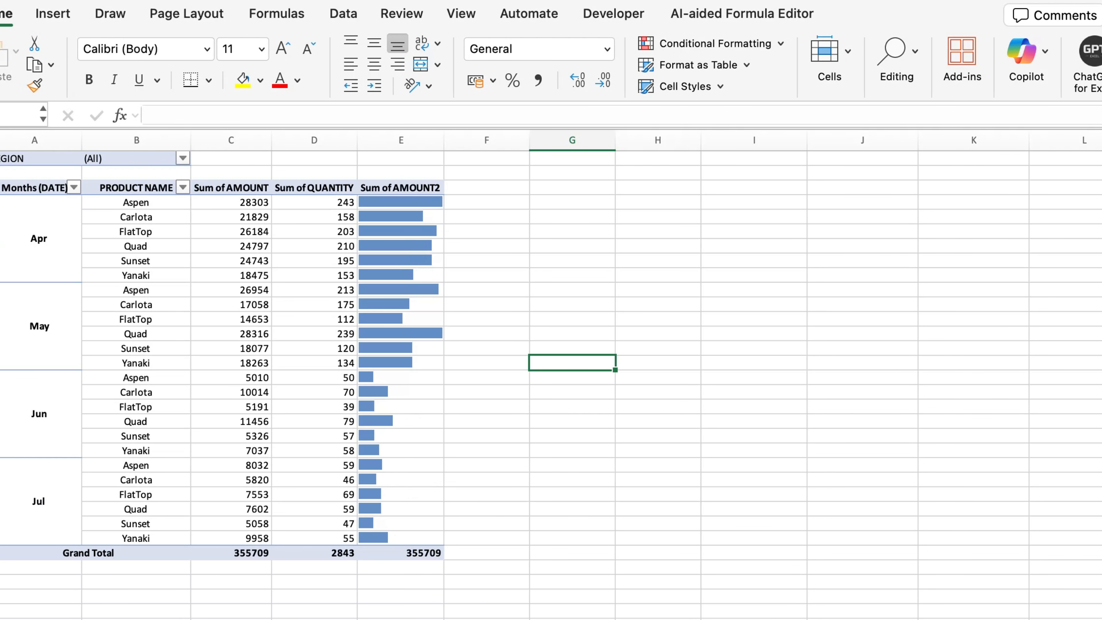
Request recommended pivot tables for the source list of PRODUCT NAME, REGION and AMOUNT.
{"action": "left_click", "coordinate": [108, 619]}
{"action": "left_click", "coordinate": [117, 296]}
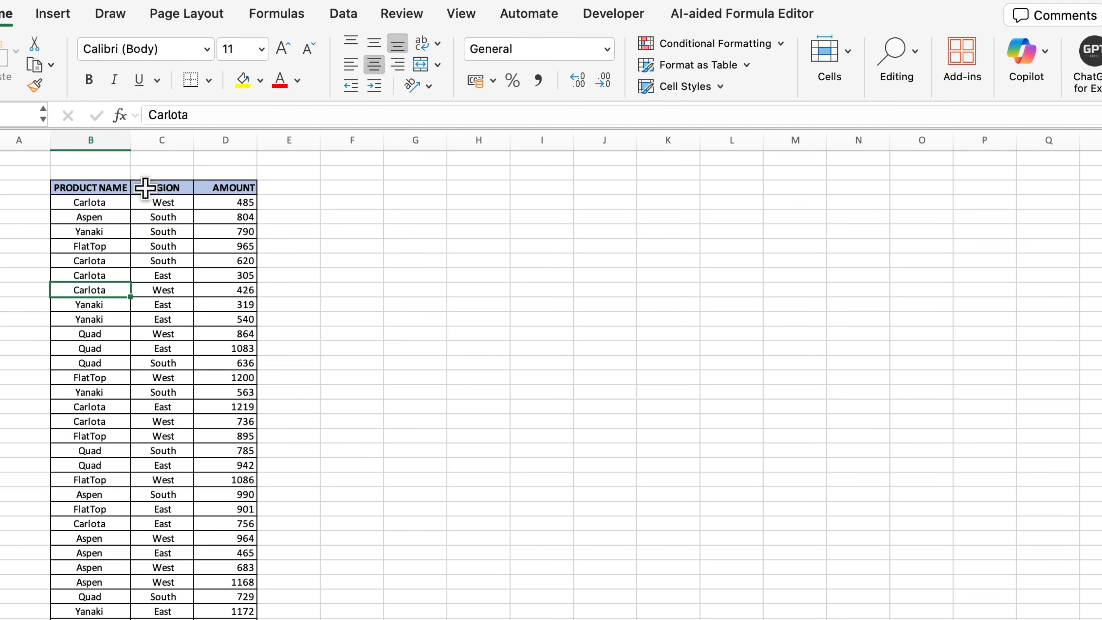
{"action": "left_click", "coordinate": [51, 15]}
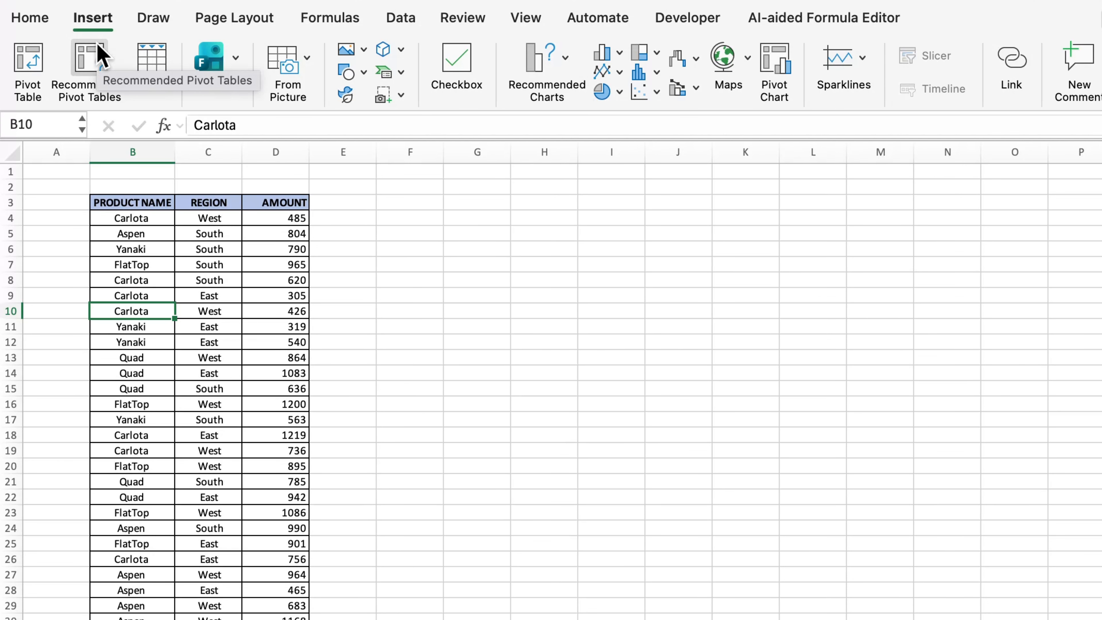
{"action": "left_click", "coordinate": [89, 59]}
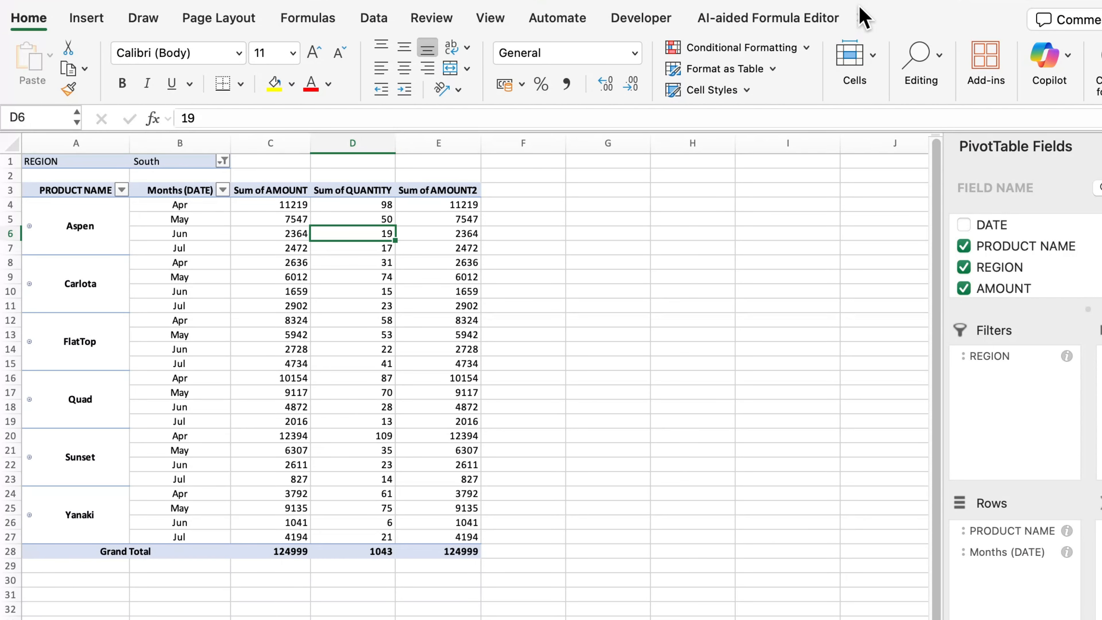
Insert a DATE timeline for the South region pivot table and place it beside the table near the top rows.
{"action": "left_click", "coordinate": [862, 17]}
{"action": "left_click", "coordinate": [871, 40]}
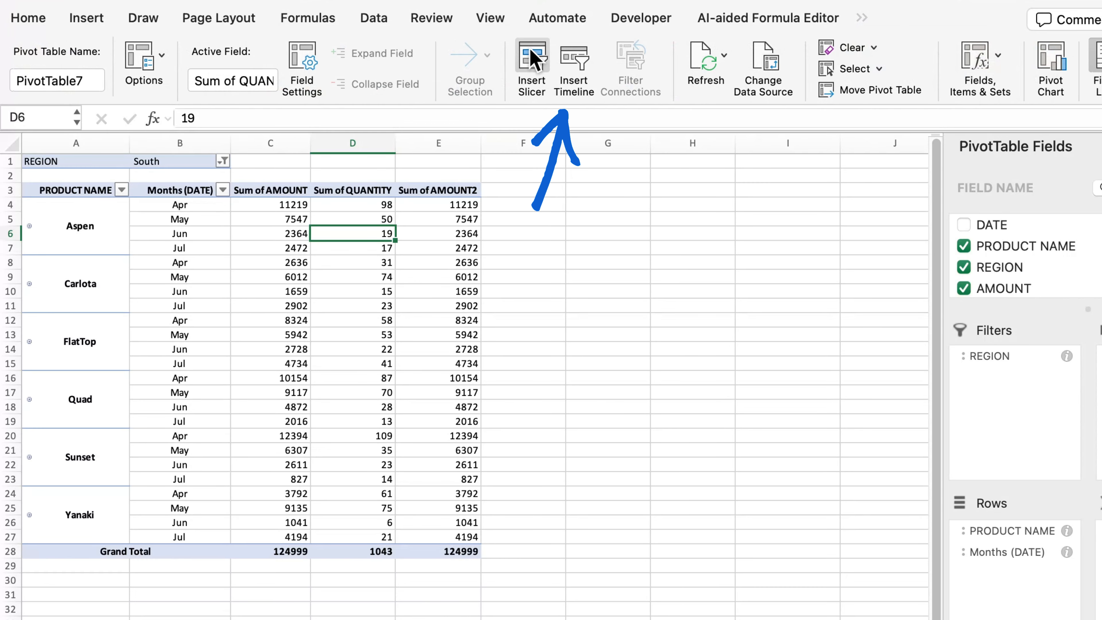
{"action": "left_click", "coordinate": [576, 60]}
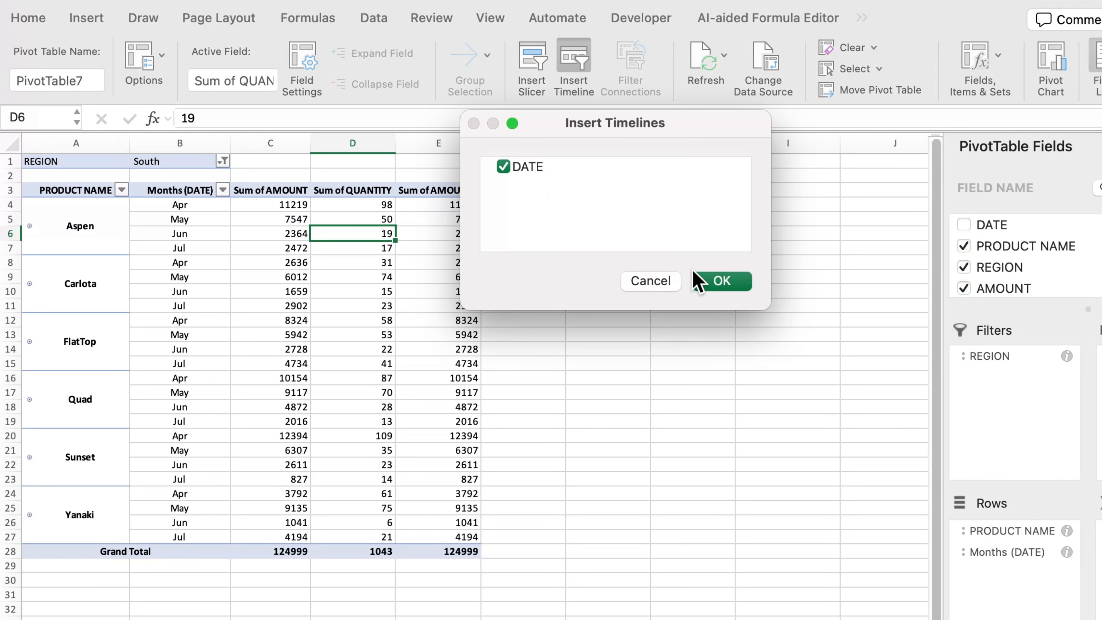
{"action": "left_click", "coordinate": [718, 284]}
{"action": "left_click_drag", "start_coordinate": [548, 370], "coordinate": [712, 187]}
{"action": "left_click_drag", "start_coordinate": [660, 281], "coordinate": [571, 284]}
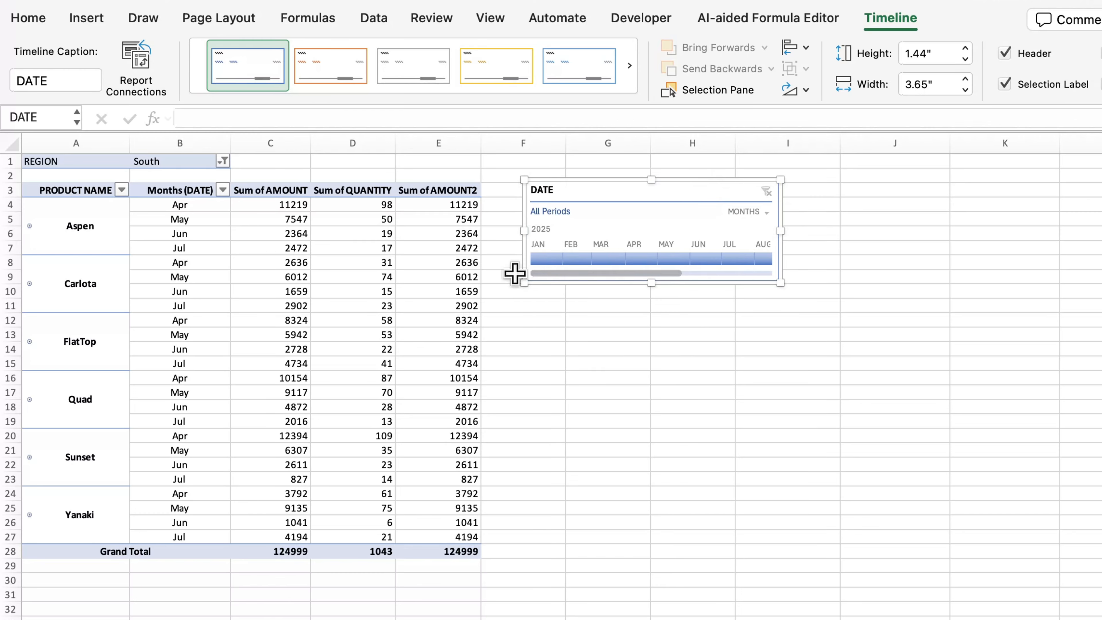
Filter the pivot table to April 2025 and to June 2025 with the timeline, and clear the filter.
{"action": "left_click", "coordinate": [641, 259]}
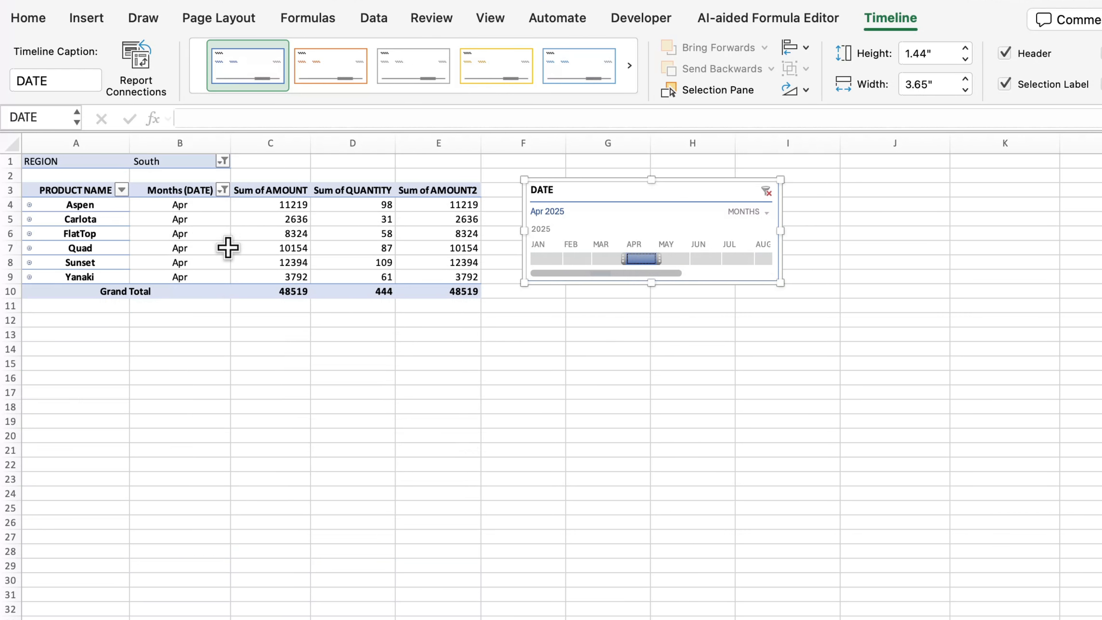
{"action": "left_click", "coordinate": [703, 260]}
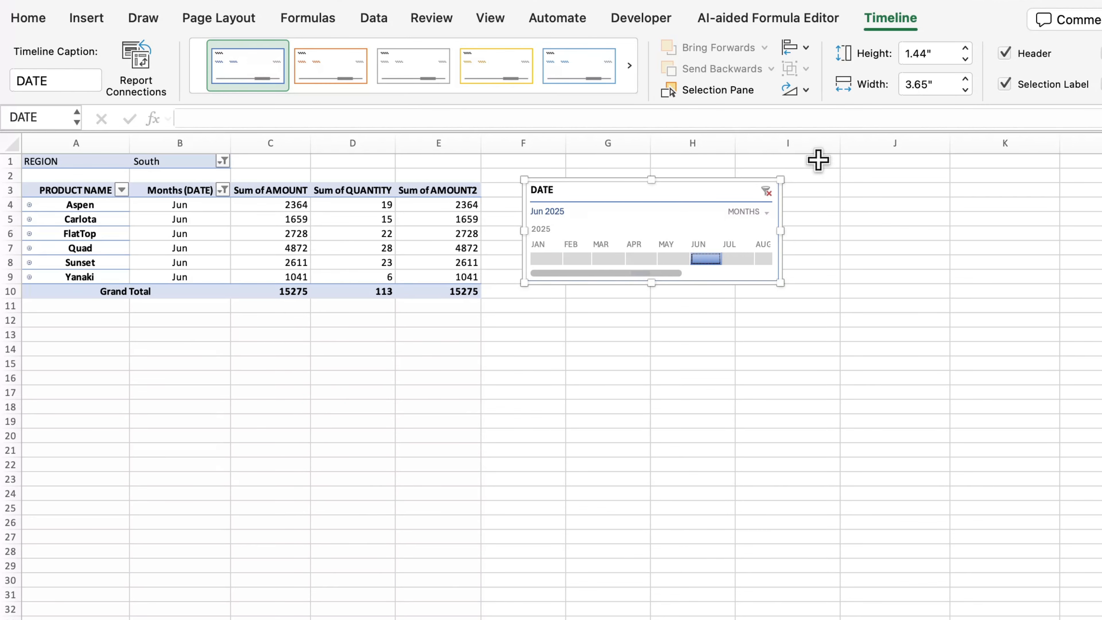
{"action": "left_click", "coordinate": [766, 192]}
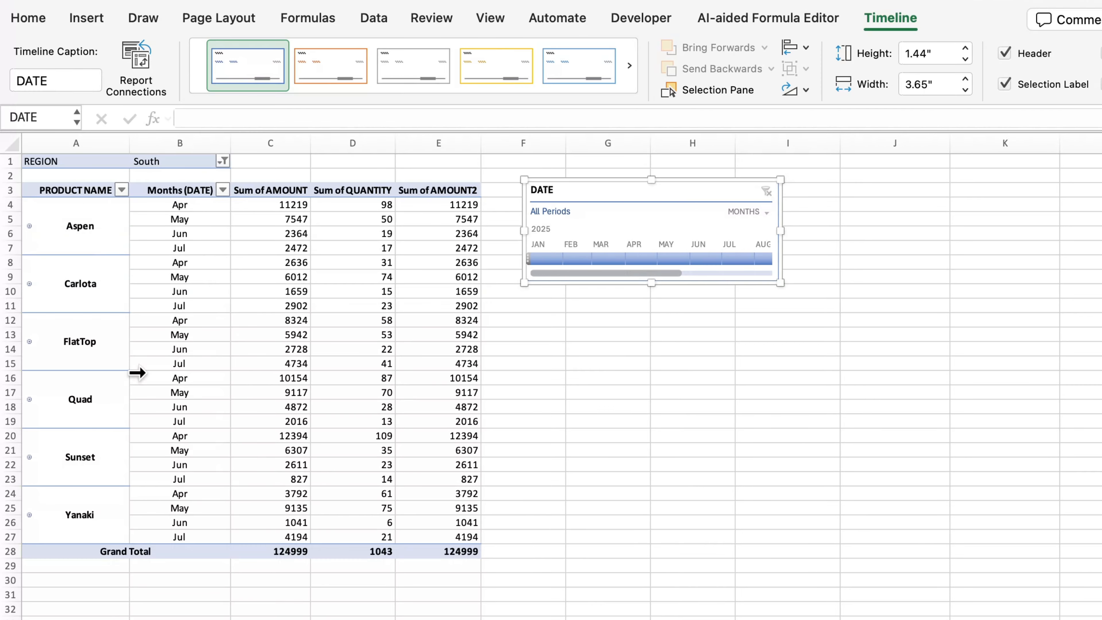
Insert slicers for PRODUCT NAME and Months (DATE) and arrange them side by side below the timeline.
{"action": "left_click", "coordinate": [346, 423]}
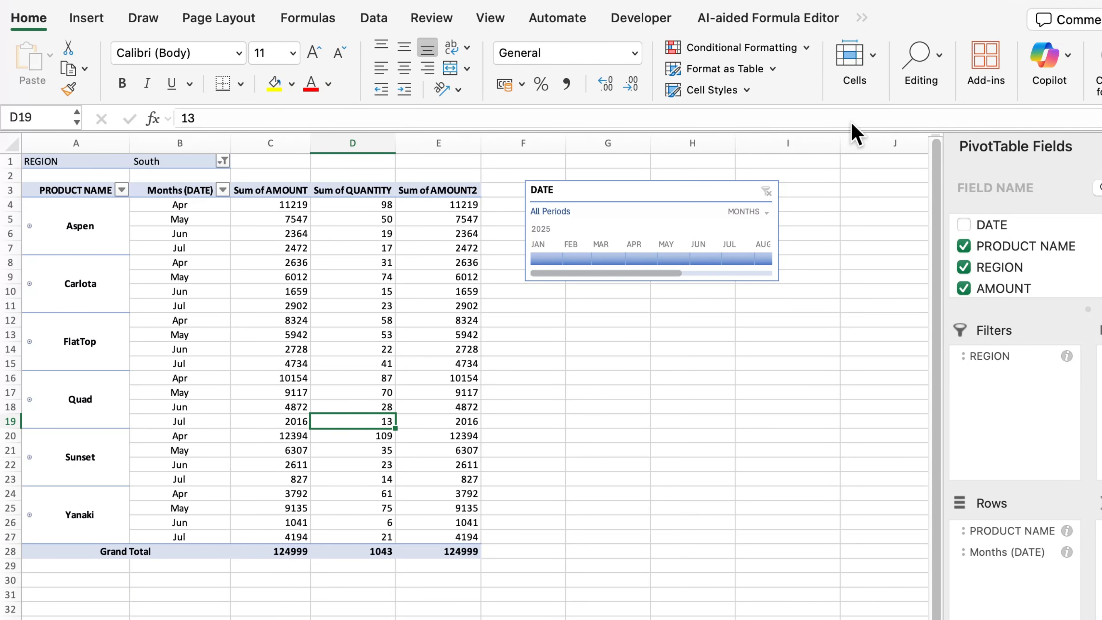
{"action": "left_click", "coordinate": [863, 17]}
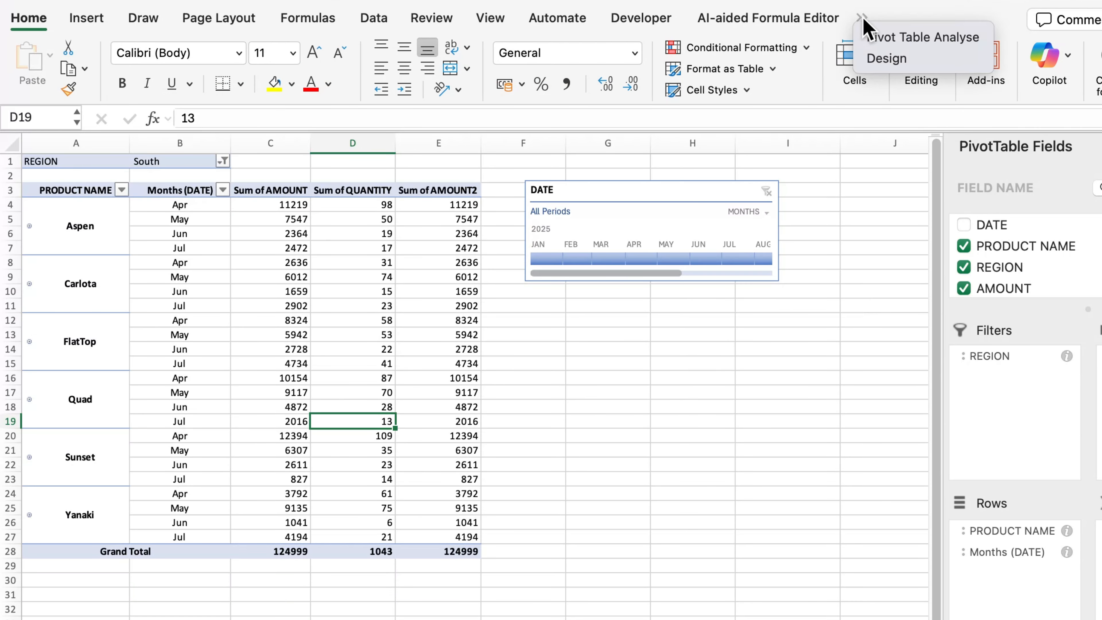
{"action": "left_click", "coordinate": [878, 35]}
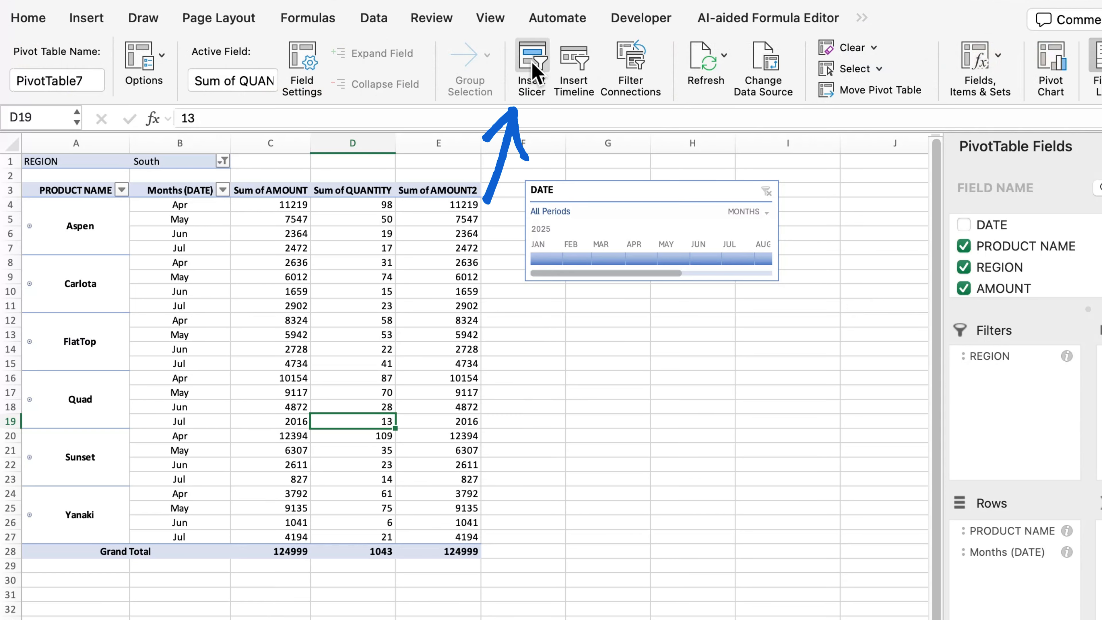
{"action": "left_click", "coordinate": [536, 61]}
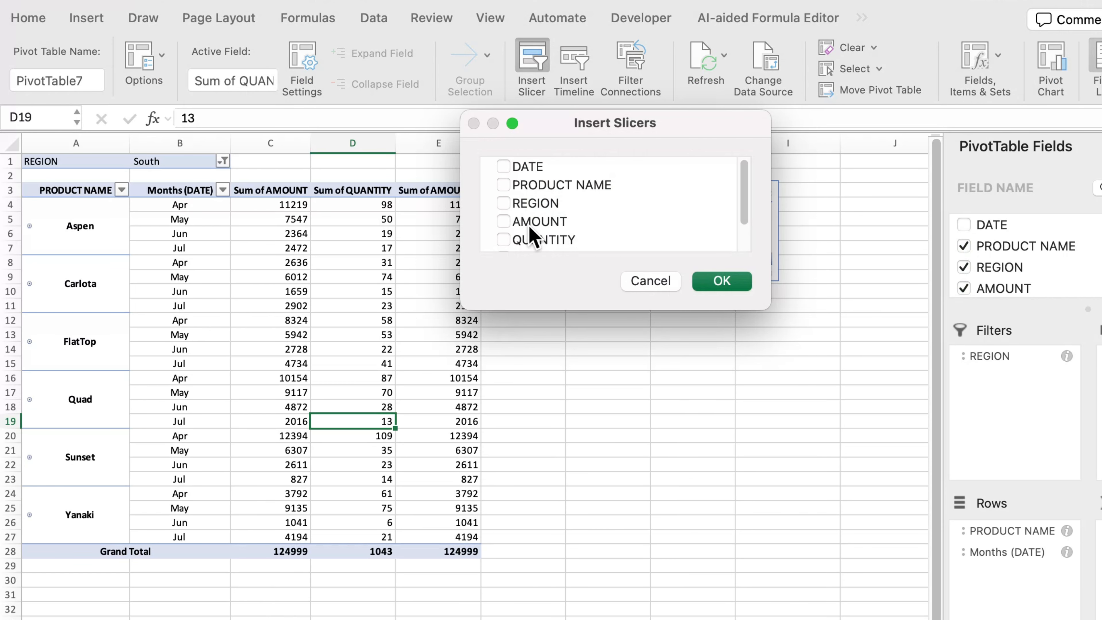
{"action": "left_click", "coordinate": [509, 184]}
{"action": "left_click_drag", "start_coordinate": [744, 210], "coordinate": [743, 235]}
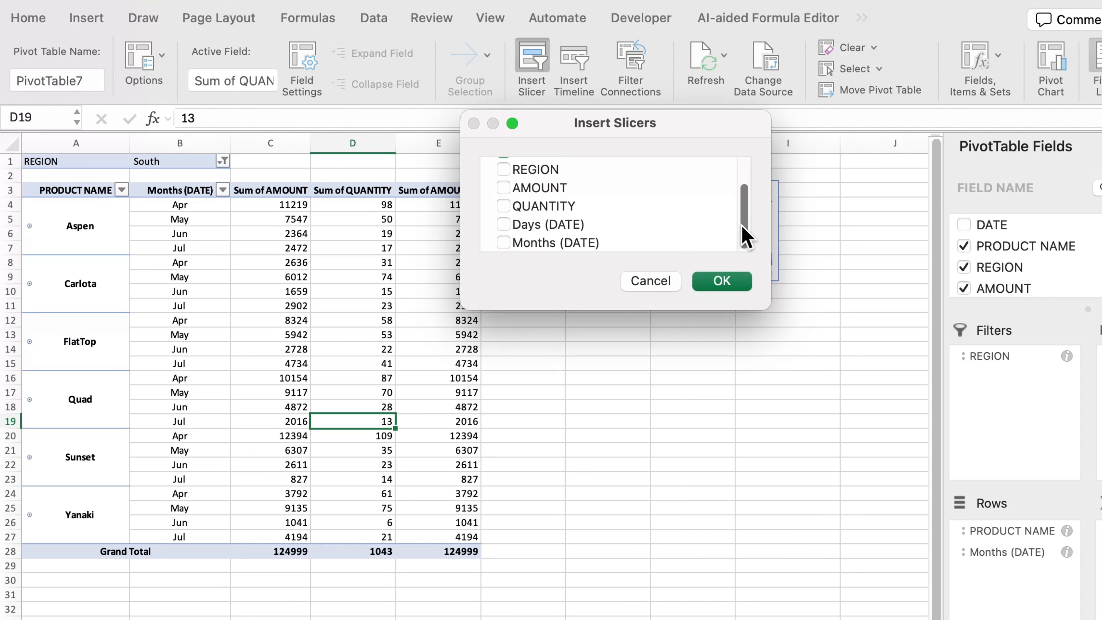
{"action": "left_click", "coordinate": [721, 282]}
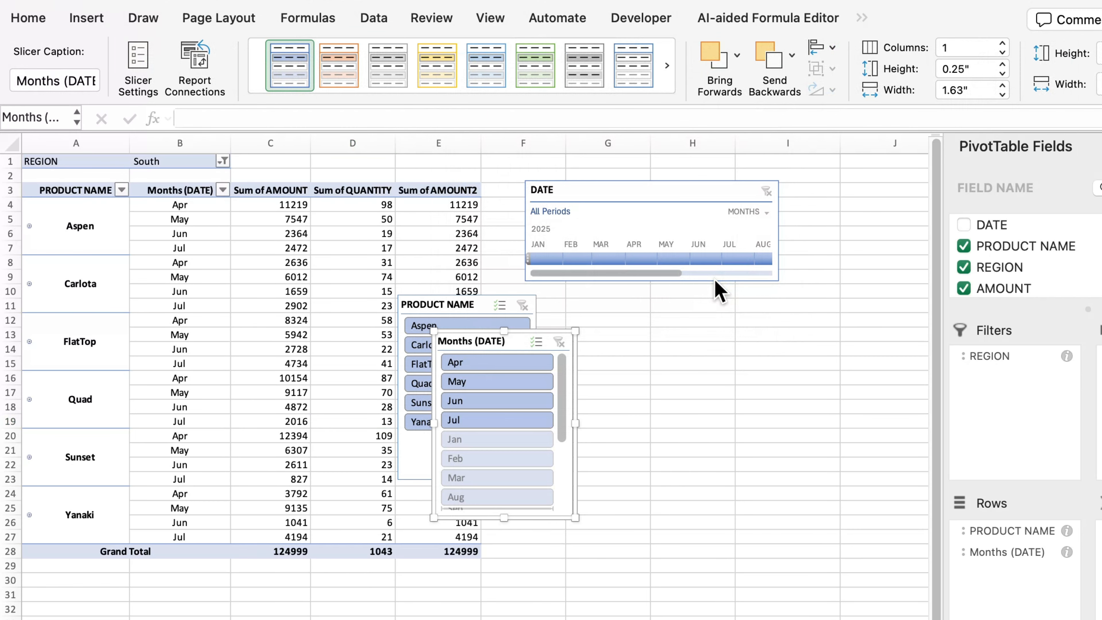
{"action": "left_click_drag", "start_coordinate": [524, 343], "coordinate": [786, 310]}
{"action": "left_click_drag", "start_coordinate": [465, 306], "coordinate": [587, 309]}
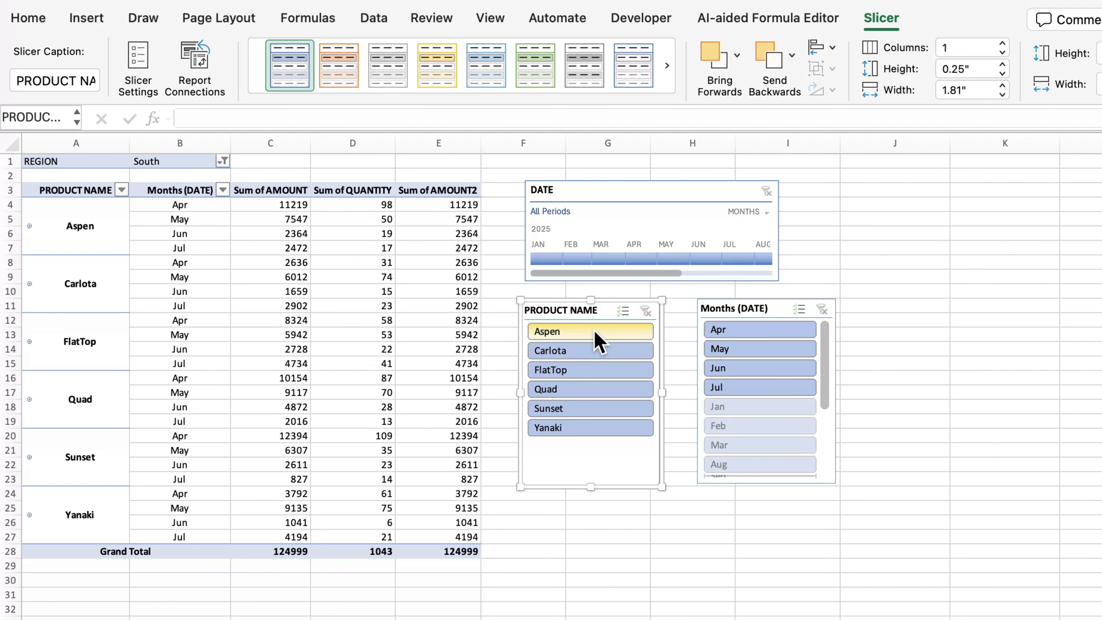
Try the slicers by filtering to Aspen, Sunset and the month May, clearing both the product and month filters.
{"action": "left_click", "coordinate": [573, 334]}
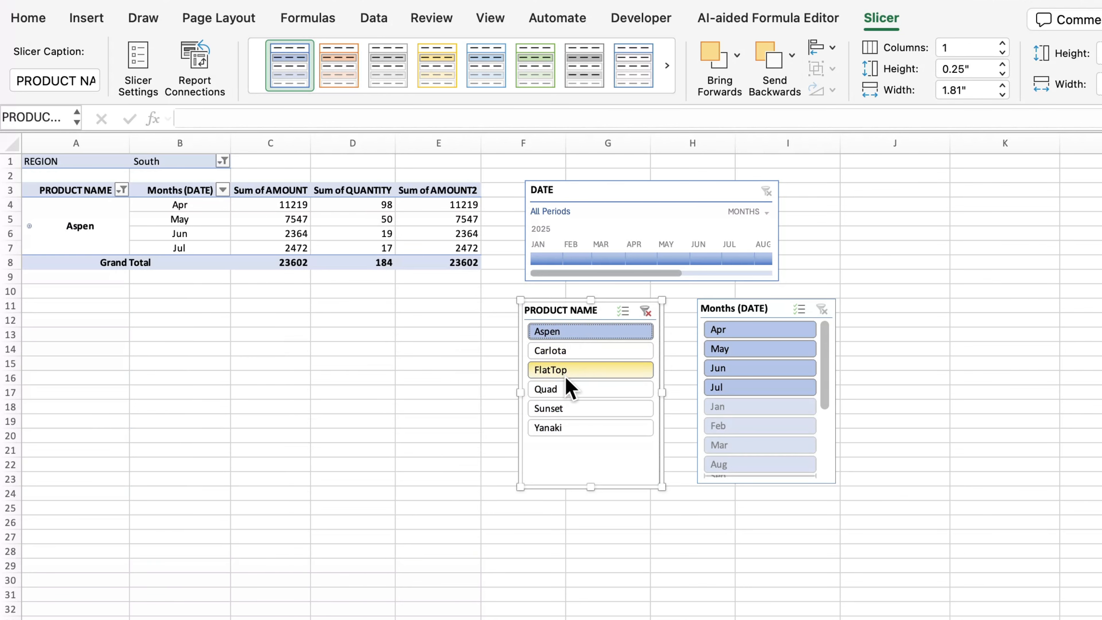
{"action": "left_click", "coordinate": [570, 408]}
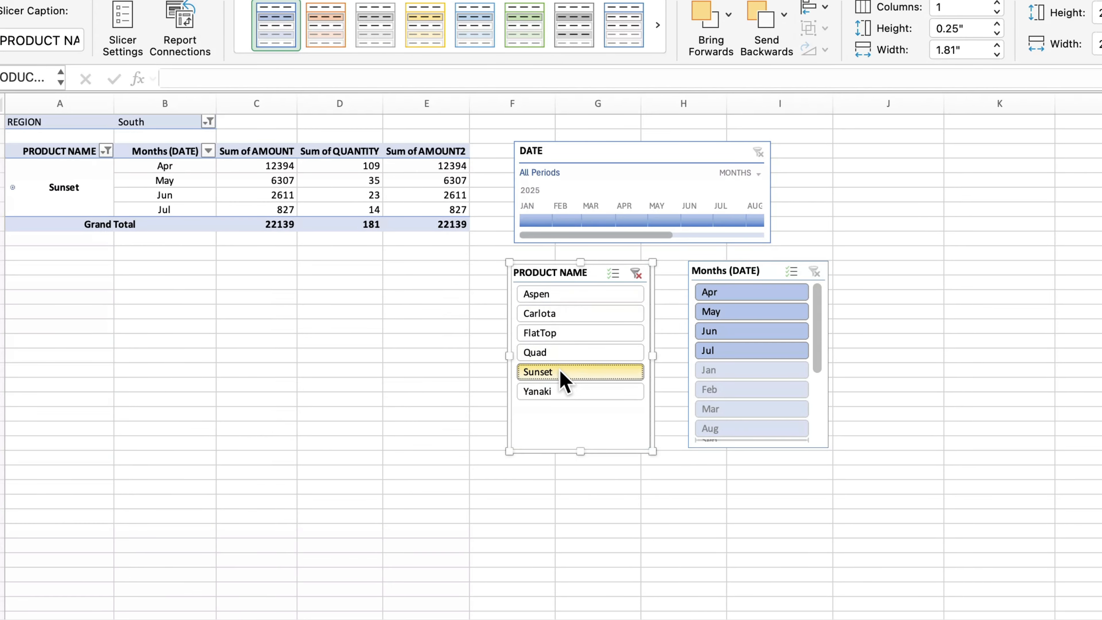
{"action": "left_click", "coordinate": [635, 274]}
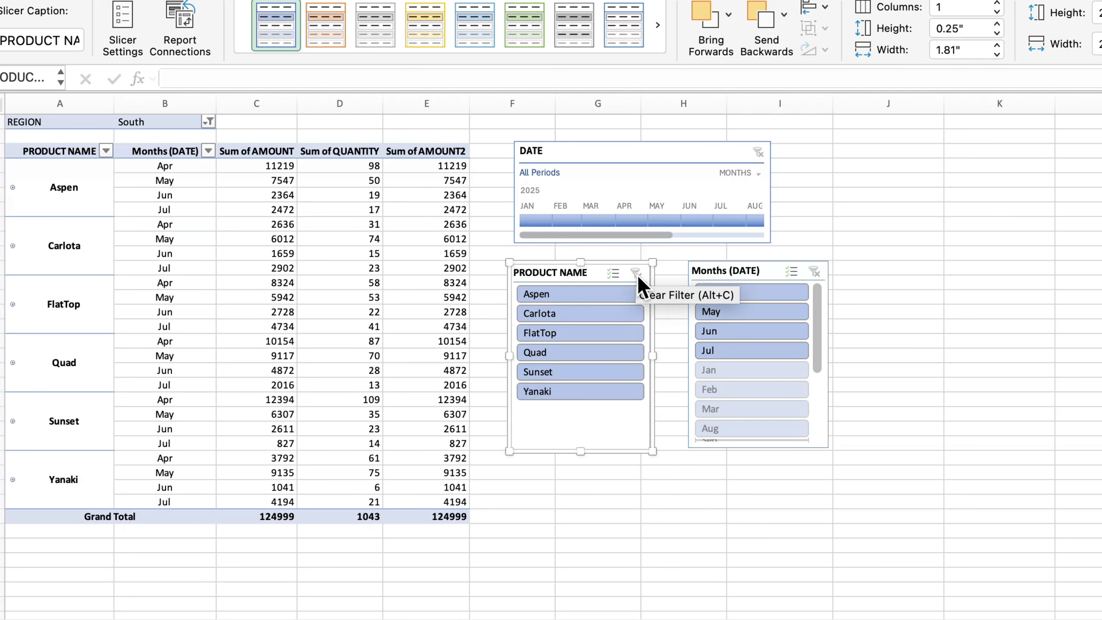
{"action": "left_click", "coordinate": [735, 315]}
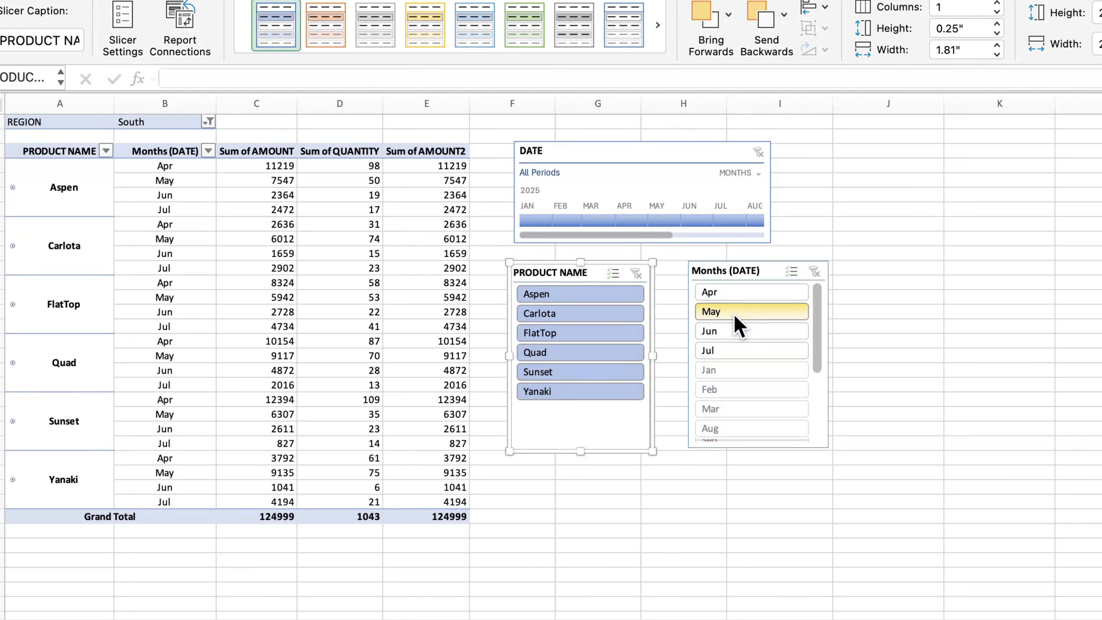
{"action": "left_click", "coordinate": [813, 272]}
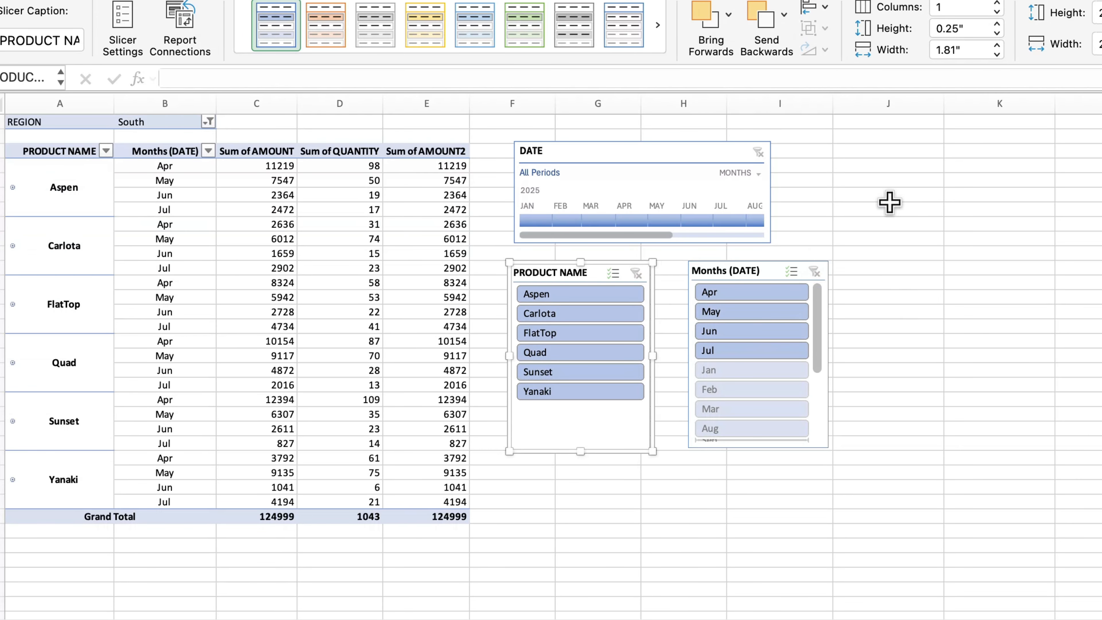
Insert a pivot chart based on the product and month pivot table.
{"action": "left_click", "coordinate": [323, 284]}
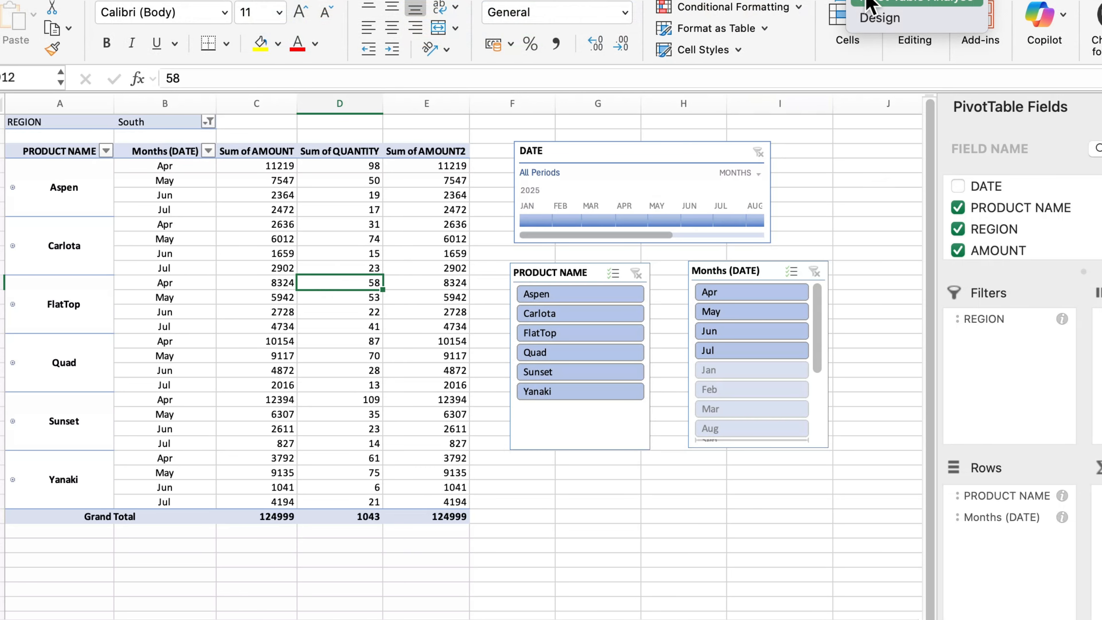
{"action": "left_click", "coordinate": [868, 1]}
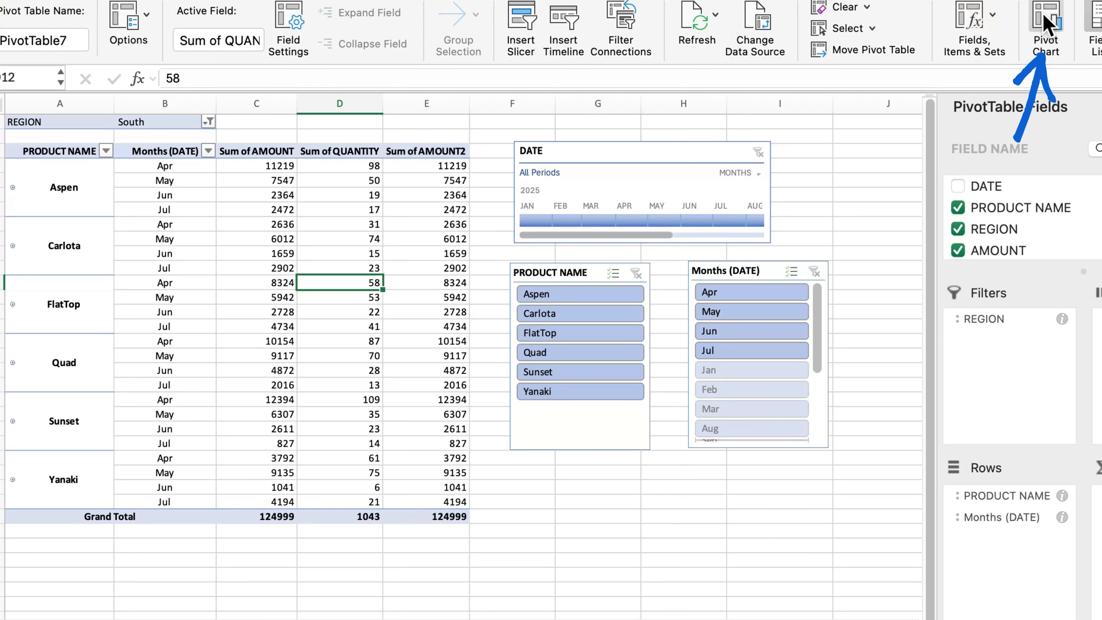
{"action": "left_click", "coordinate": [1046, 25]}
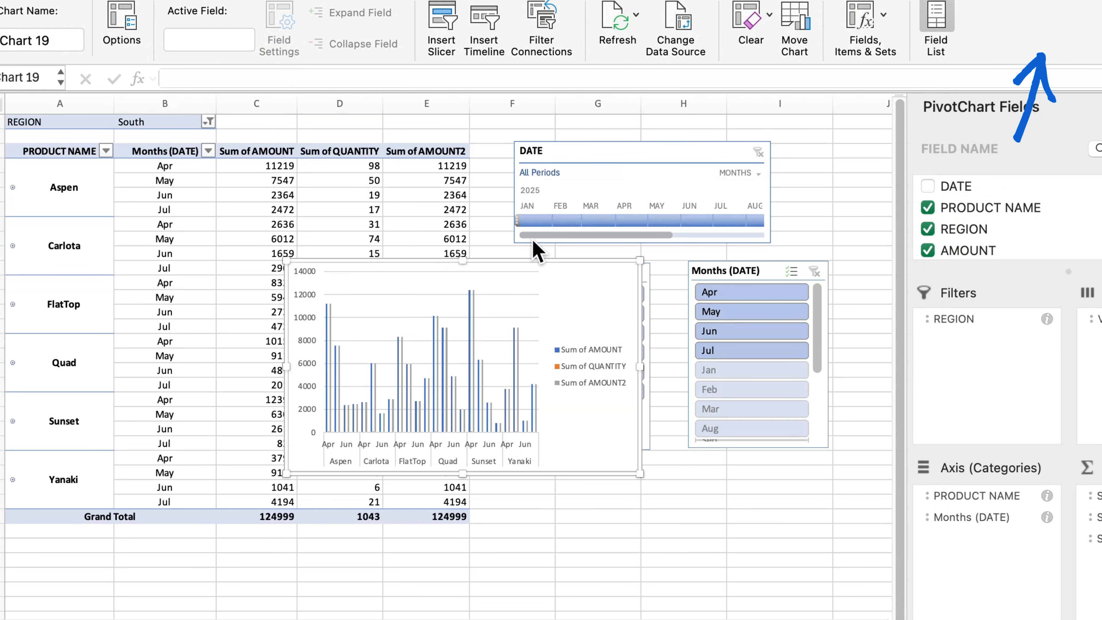
Remove Months (DATE) from the pivot chart's axis categories and move the chart clear of the slicers to below the pivot table.
{"action": "left_click_drag", "start_coordinate": [573, 273], "coordinate": [668, 399]}
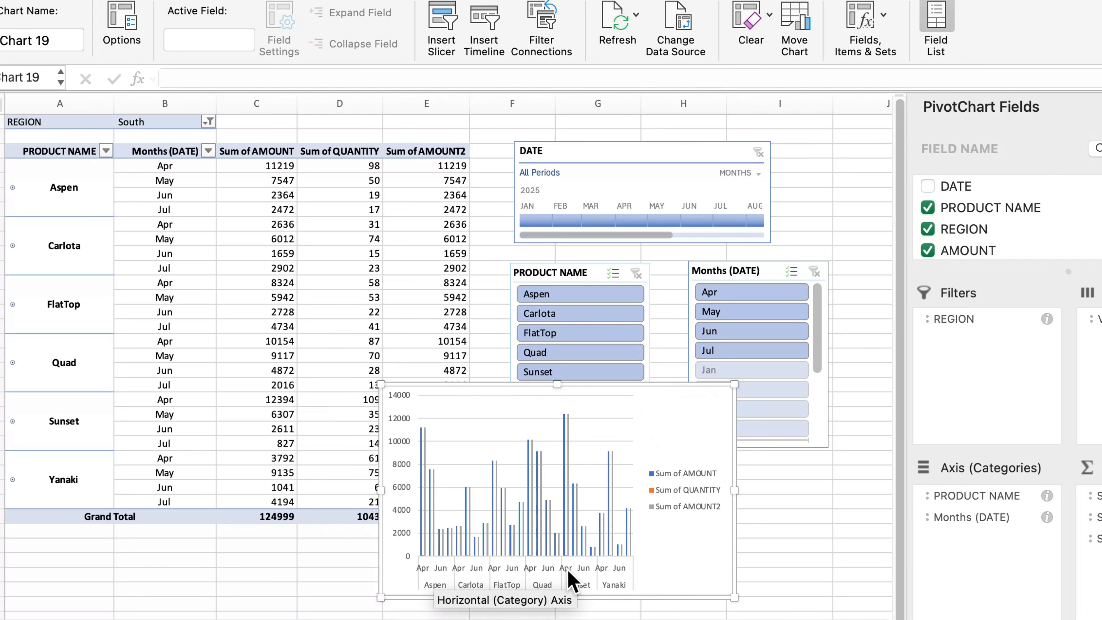
{"action": "left_click", "coordinate": [968, 518]}
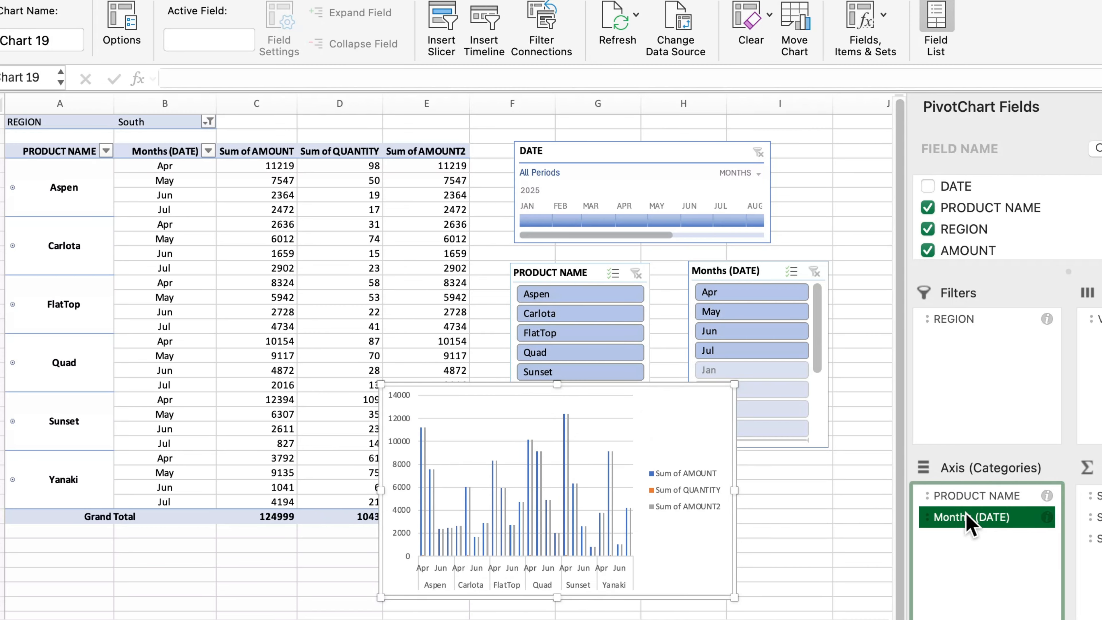
{"action": "left_click_drag", "start_coordinate": [968, 516], "coordinate": [1013, 221]}
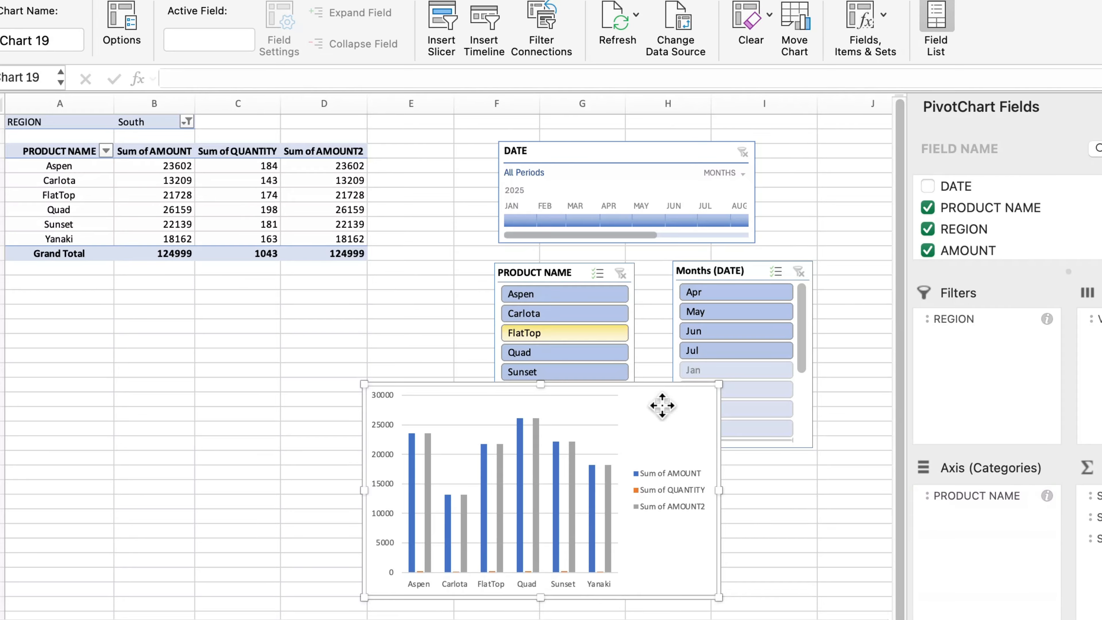
{"action": "left_click_drag", "start_coordinate": [662, 406], "coordinate": [329, 328]}
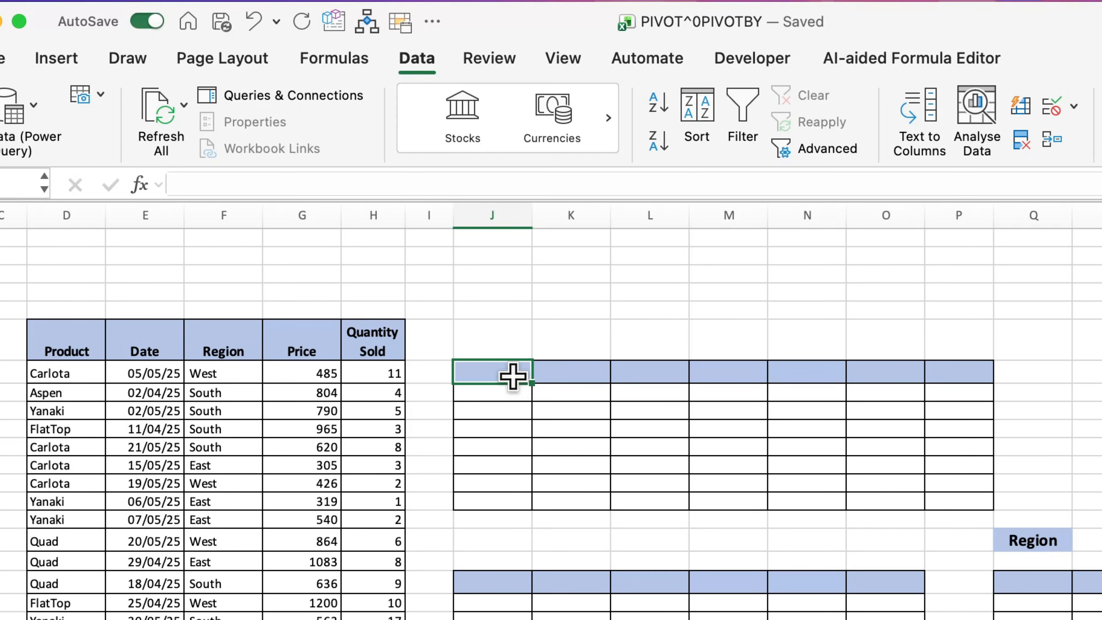
Start a PIVOTBY formula in cell J7 with the Product data D7:D487 as the row fields.
{"action": "type", "text": "="}
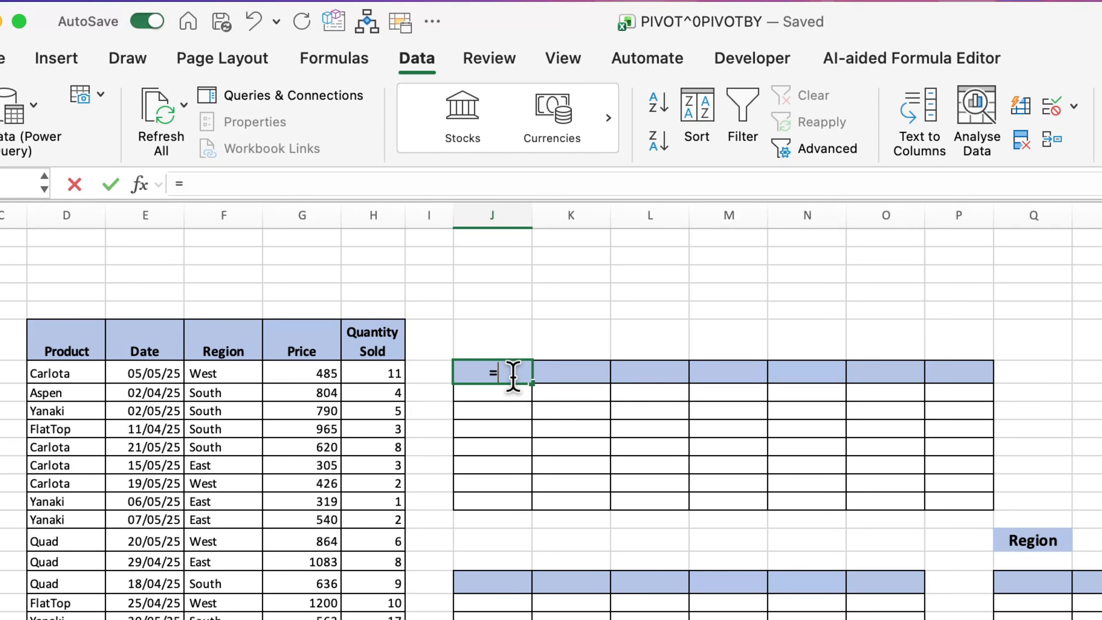
{"action": "type", "text": "piv"}
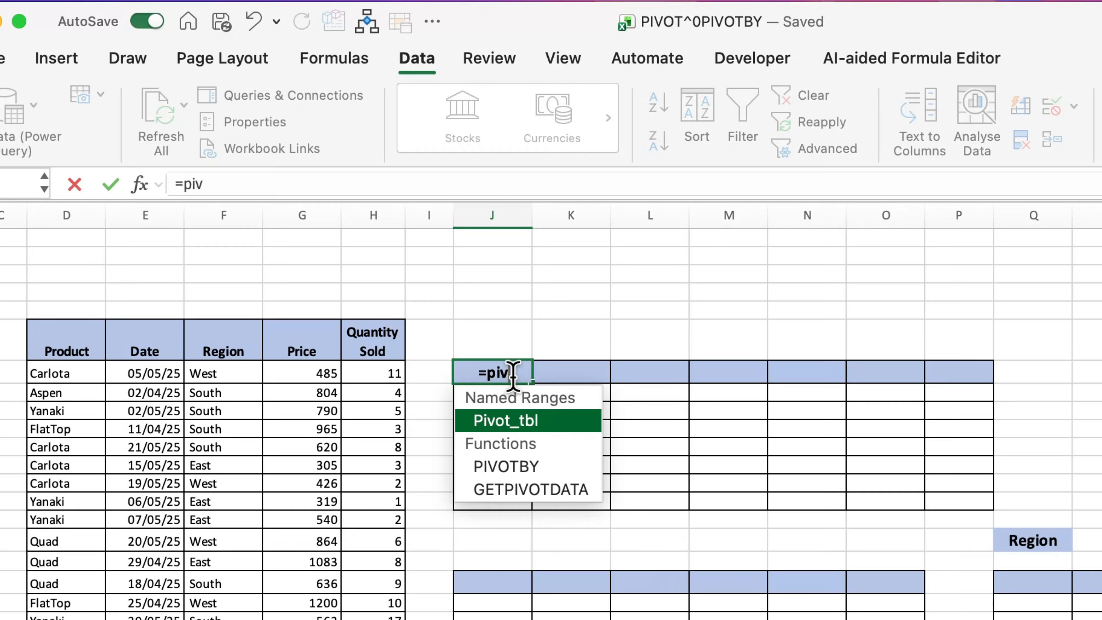
{"action": "double_click", "coordinate": [516, 471]}
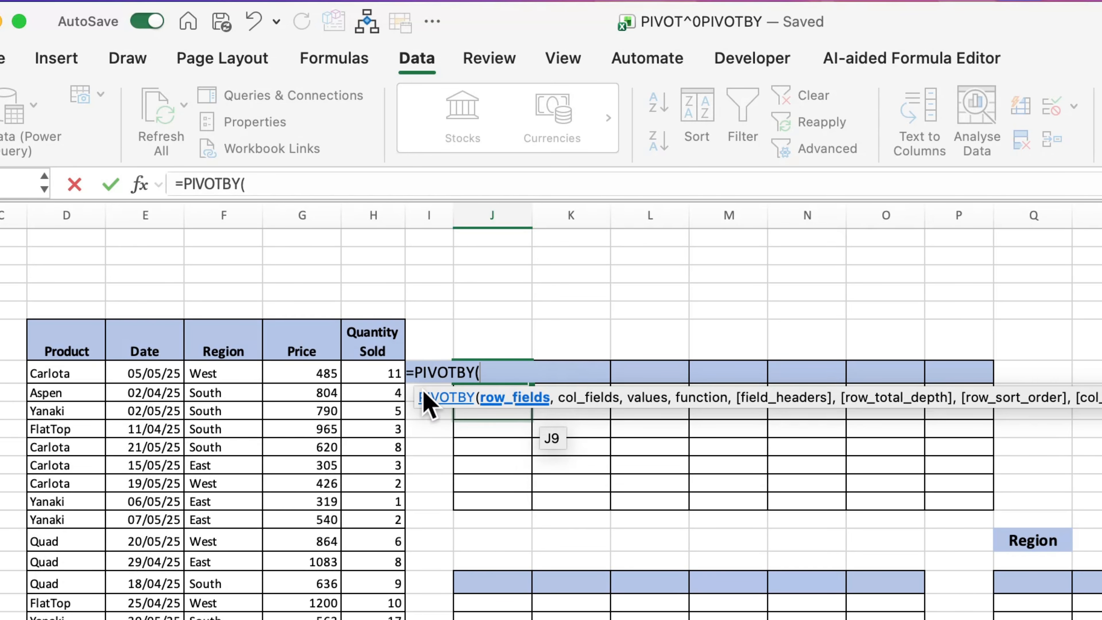
{"action": "left_click", "coordinate": [59, 372]}
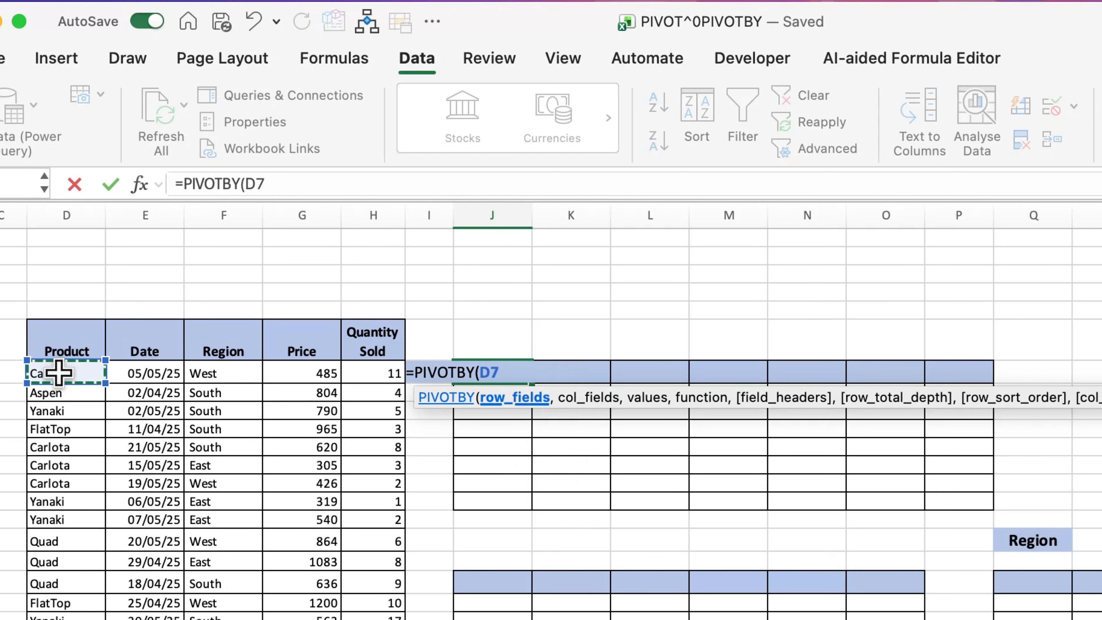
{"action": "key", "text": "ctrl+shift+Down"}
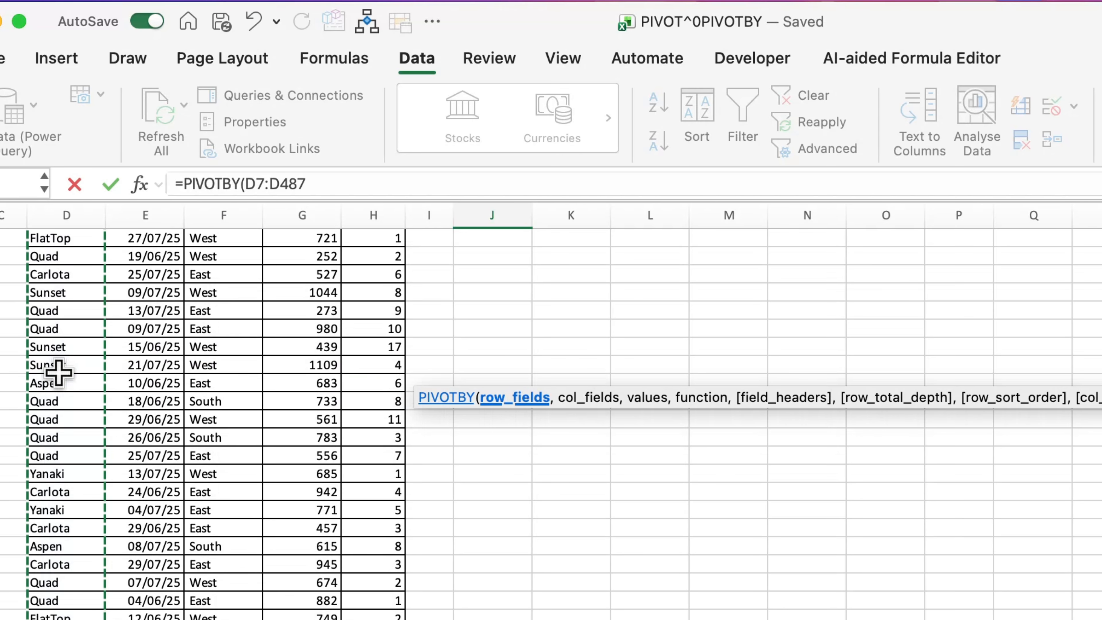
{"action": "type", "text": ","}
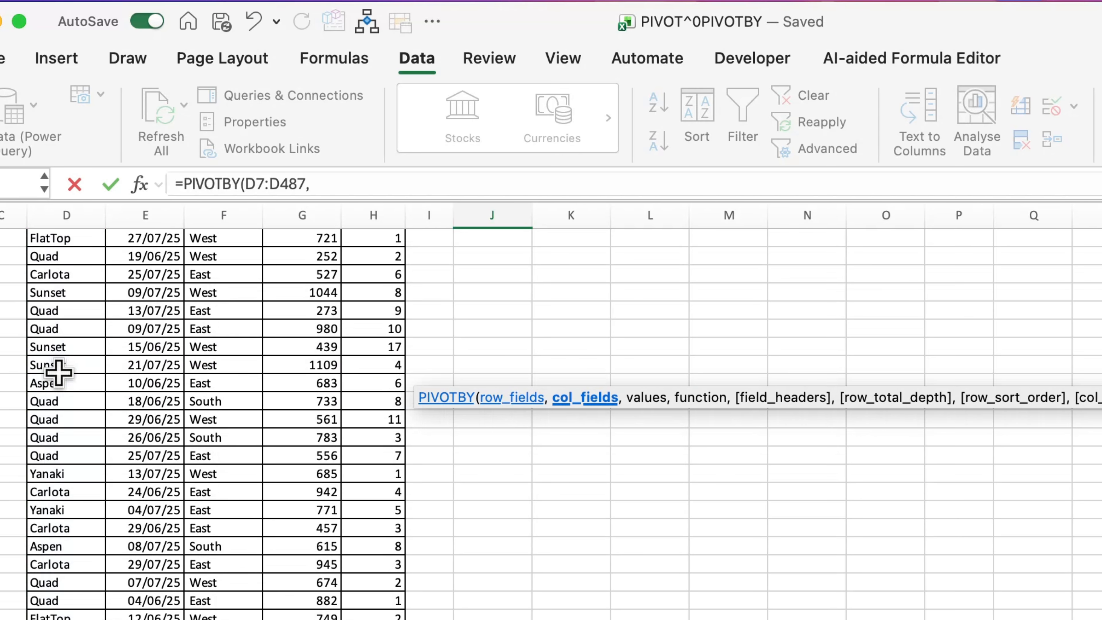
{"action": "key", "text": "ctrl+Up"}
{"action": "key", "text": "BackSpace"}
{"action": "key", "text": "BackSpace"}
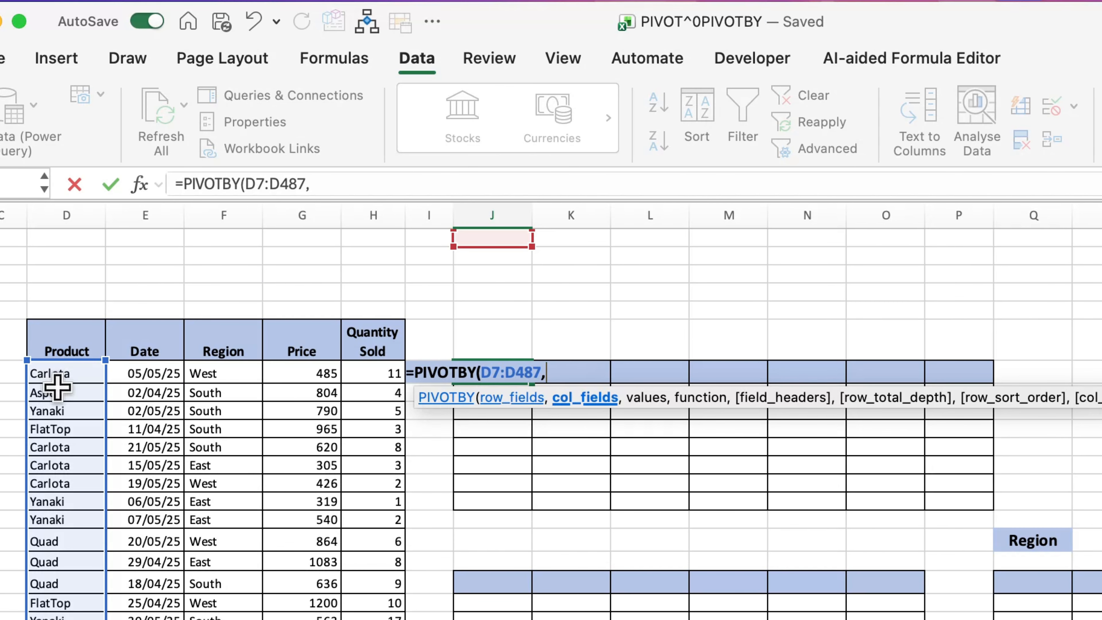
Add the Region data F7:F487 as the column fields of the PIVOTBY formula.
{"action": "left_click", "coordinate": [227, 370]}
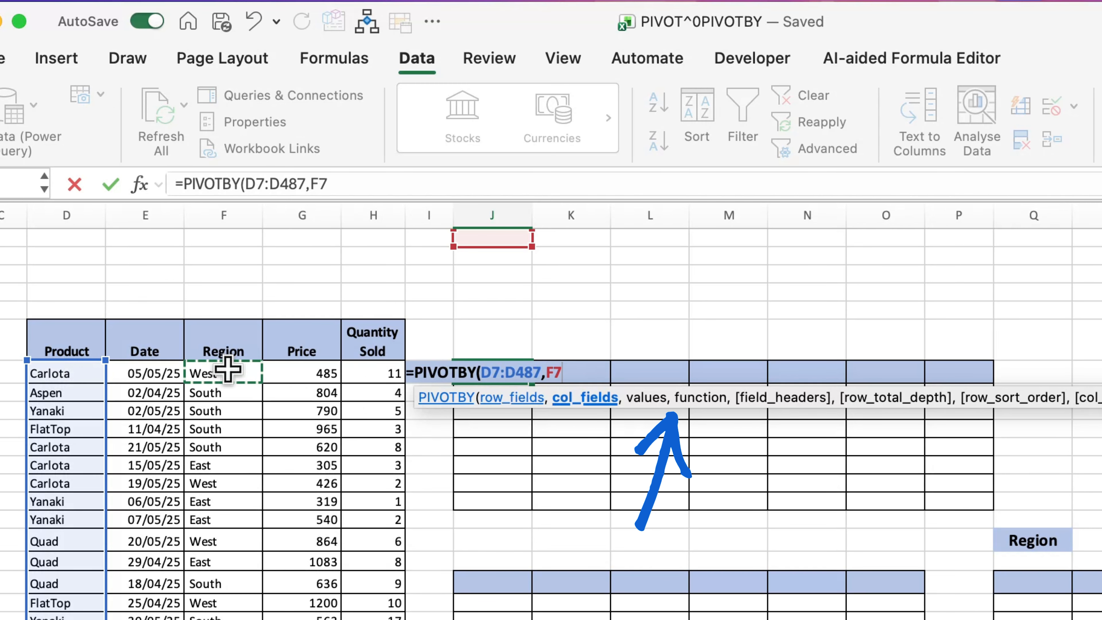
{"action": "key", "text": "ctrl+shift+Down"}
{"action": "type", "text": ","}
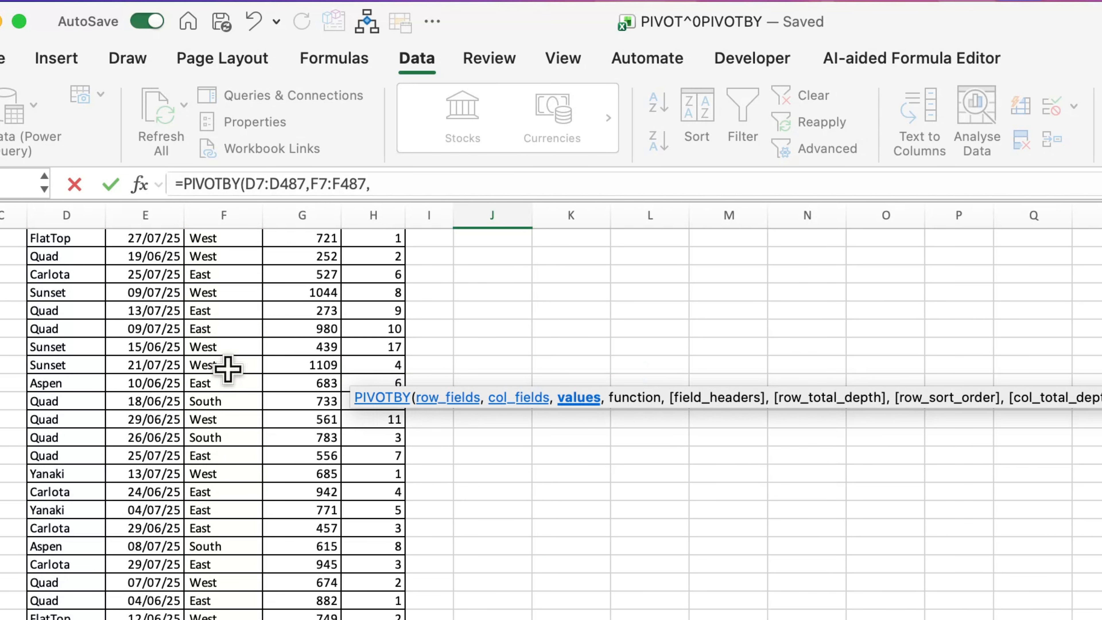
{"action": "key", "text": "ctrl+Up"}
{"action": "key", "text": "BackSpace"}
{"action": "key", "text": "BackSpace"}
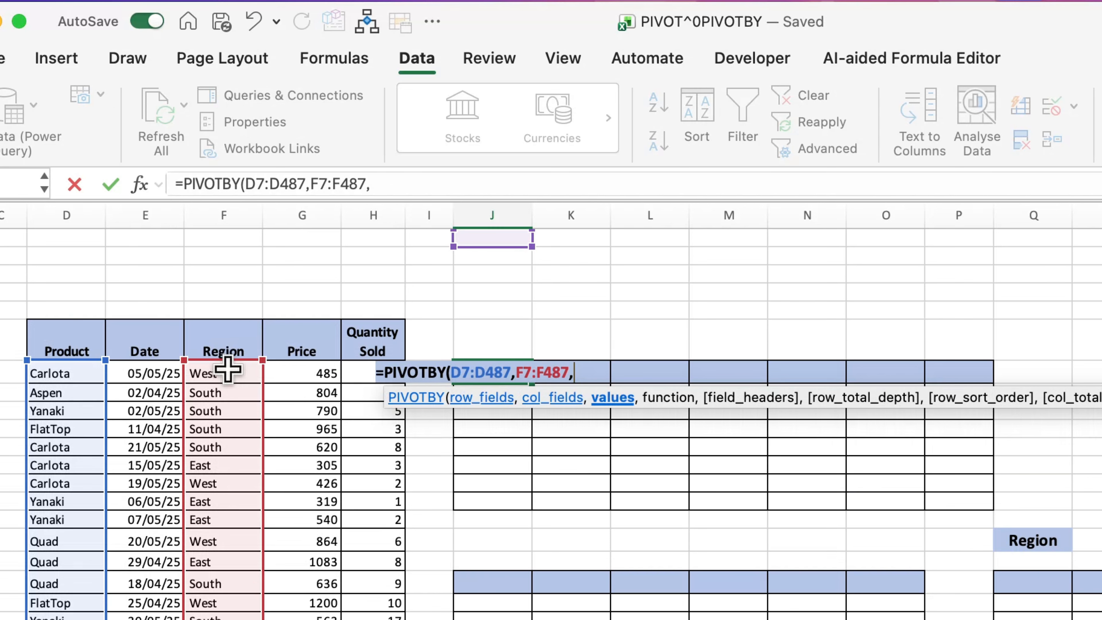
Add the Price and Quantity Sold data G7:H487 as the values of the PIVOTBY formula.
{"action": "left_click", "coordinate": [303, 373]}
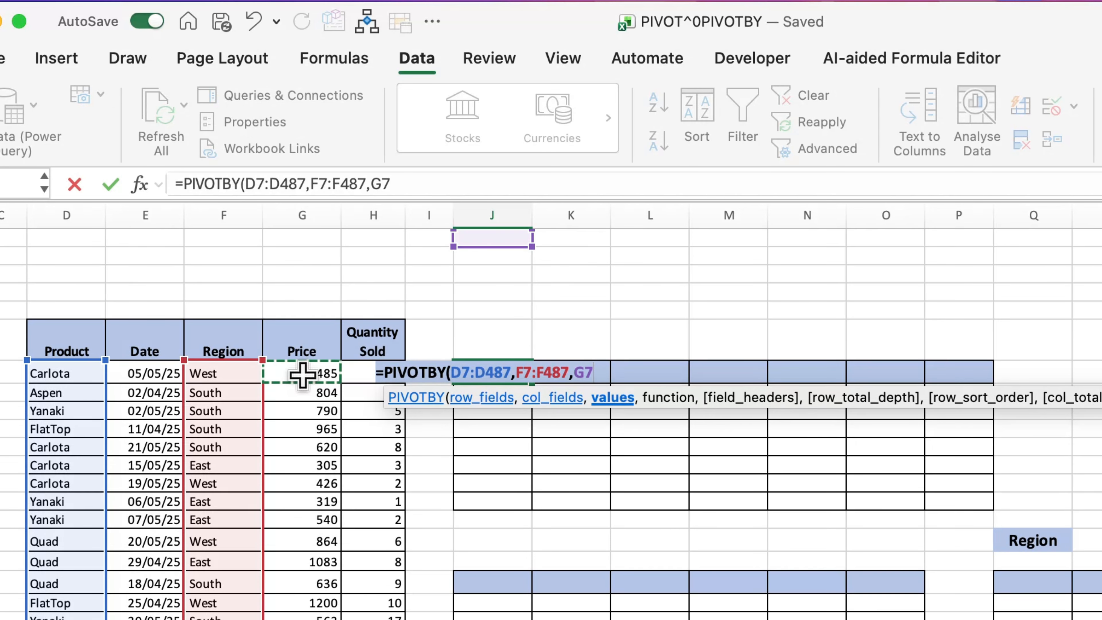
{"action": "left_click_drag", "start_coordinate": [303, 373], "coordinate": [352, 374]}
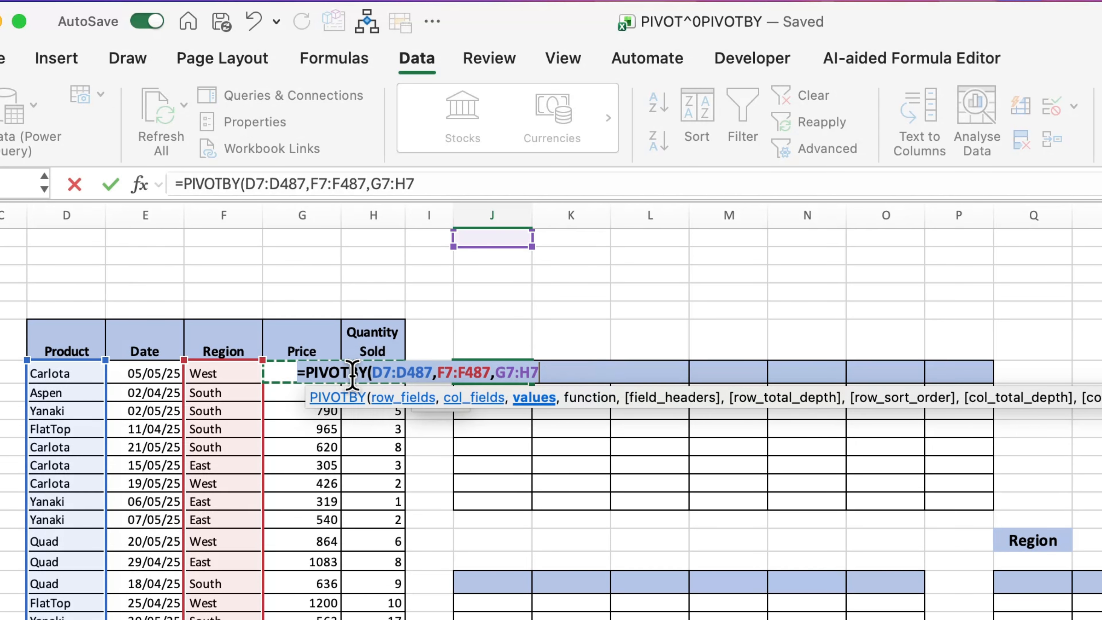
{"action": "key", "text": "ctrl+shift+Down"}
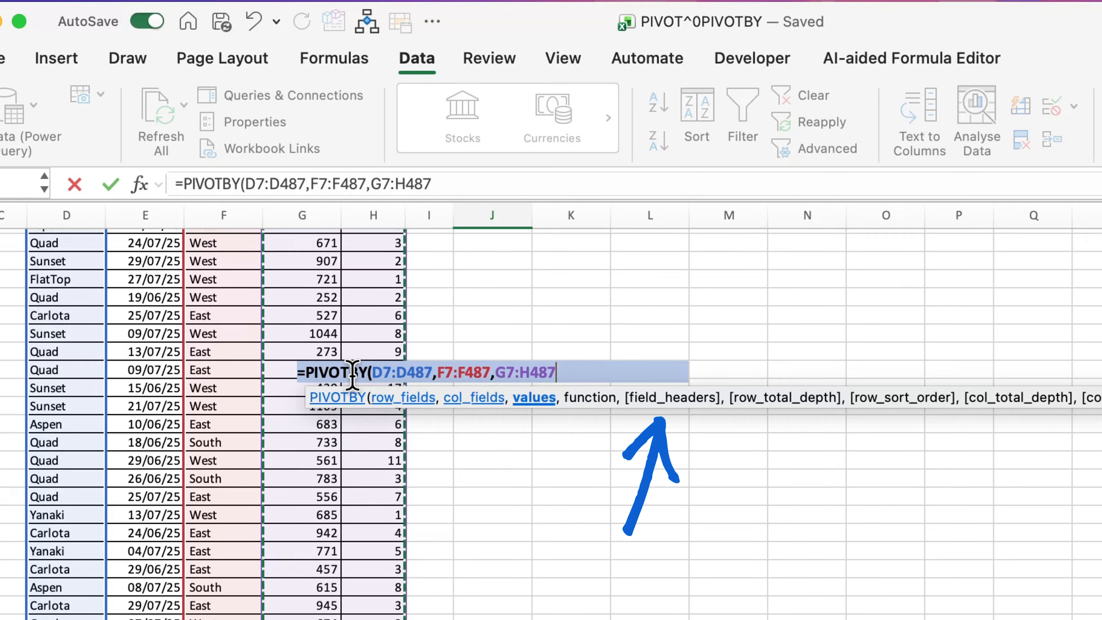
{"action": "scroll", "coordinate": [352, 375], "scroll_direction": "down", "scroll_amount": 2}
{"action": "type", "text": ","}
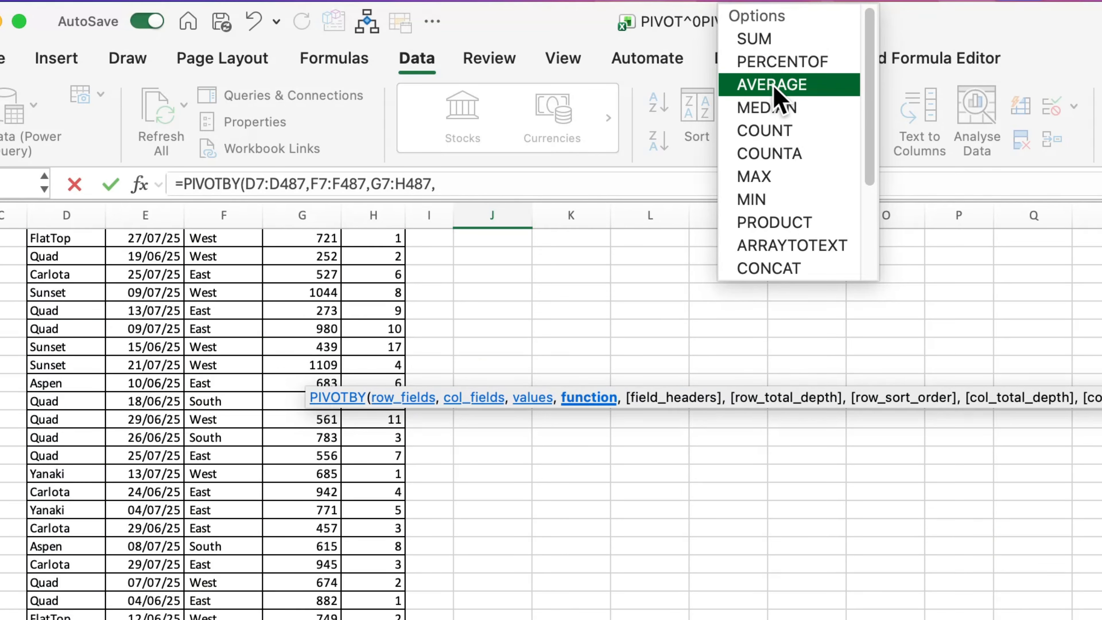
Set the PIVOTBY function to SUM and its field headers to 0 - No.
{"action": "double_click", "coordinate": [767, 39]}
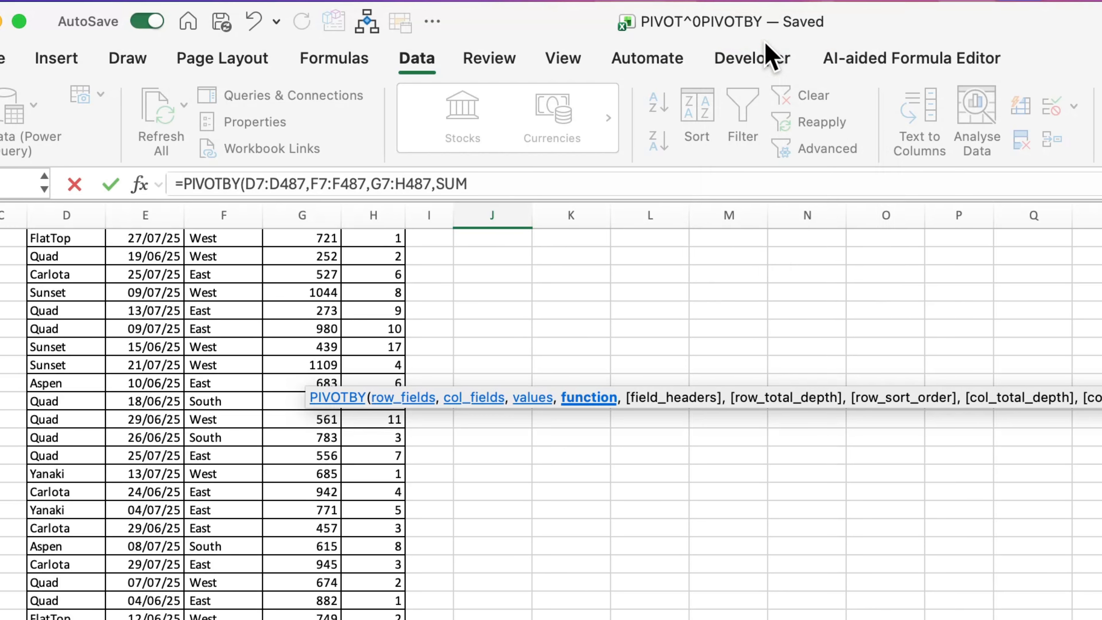
{"action": "type", "text": ","}
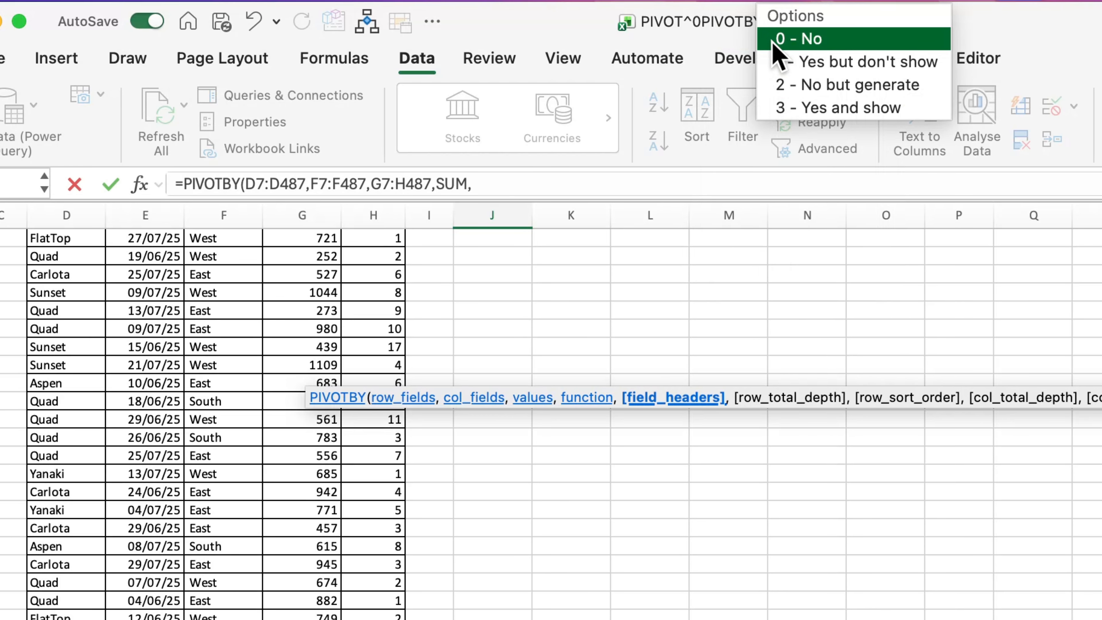
{"action": "double_click", "coordinate": [791, 43]}
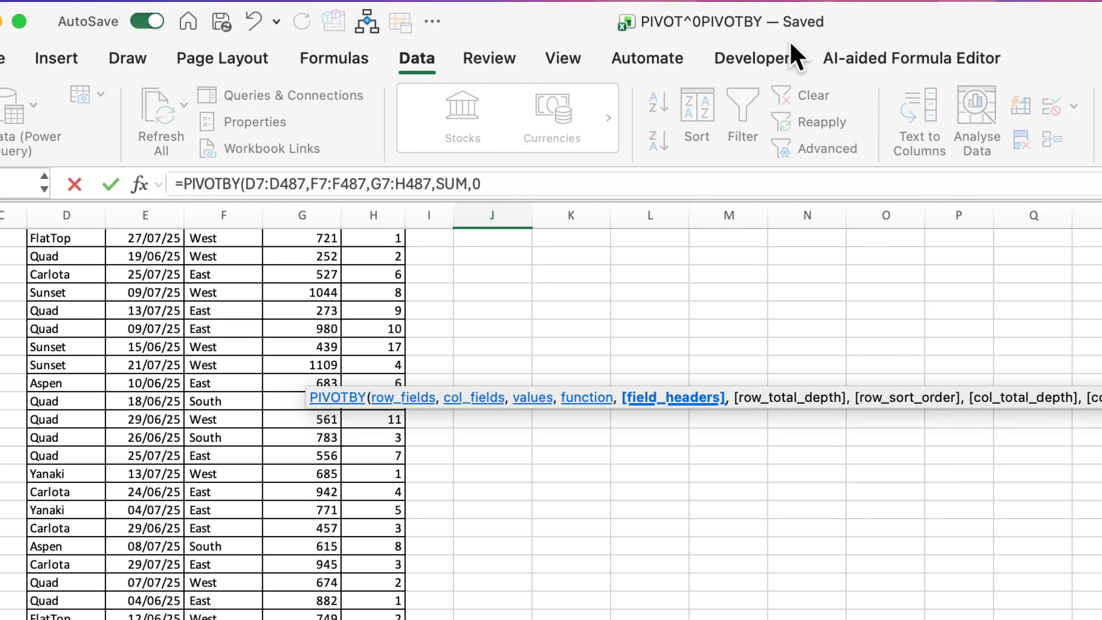
{"action": "type", "text": ","}
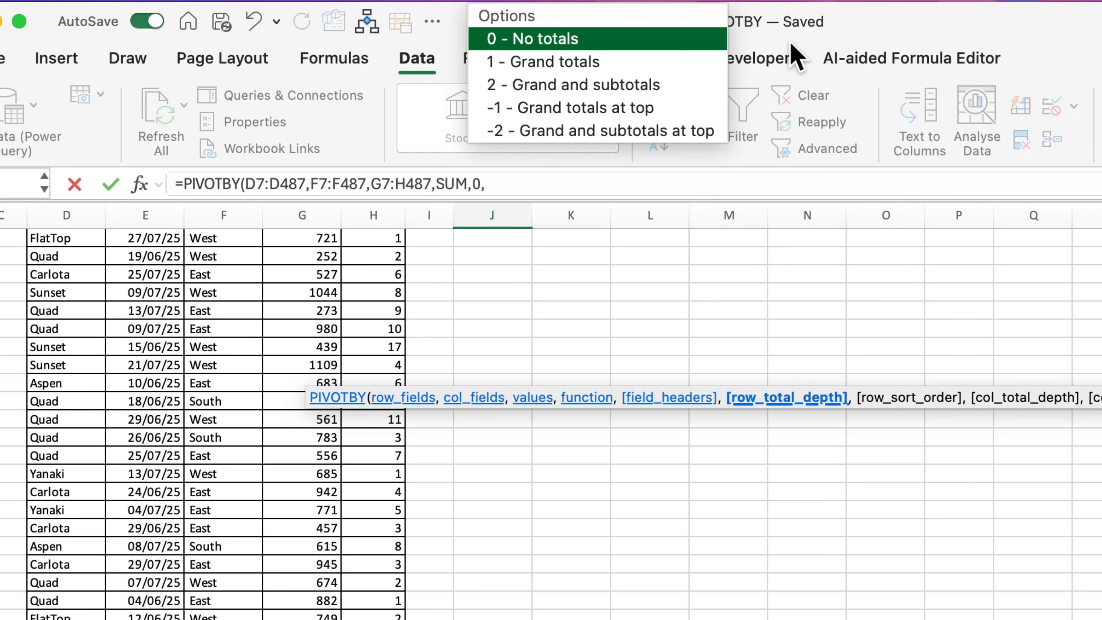
Set row totals to 1 - Grand totals, skip the row sort order, set column totals to 0 - No totals, and enter the formula.
{"action": "double_click", "coordinate": [564, 65]}
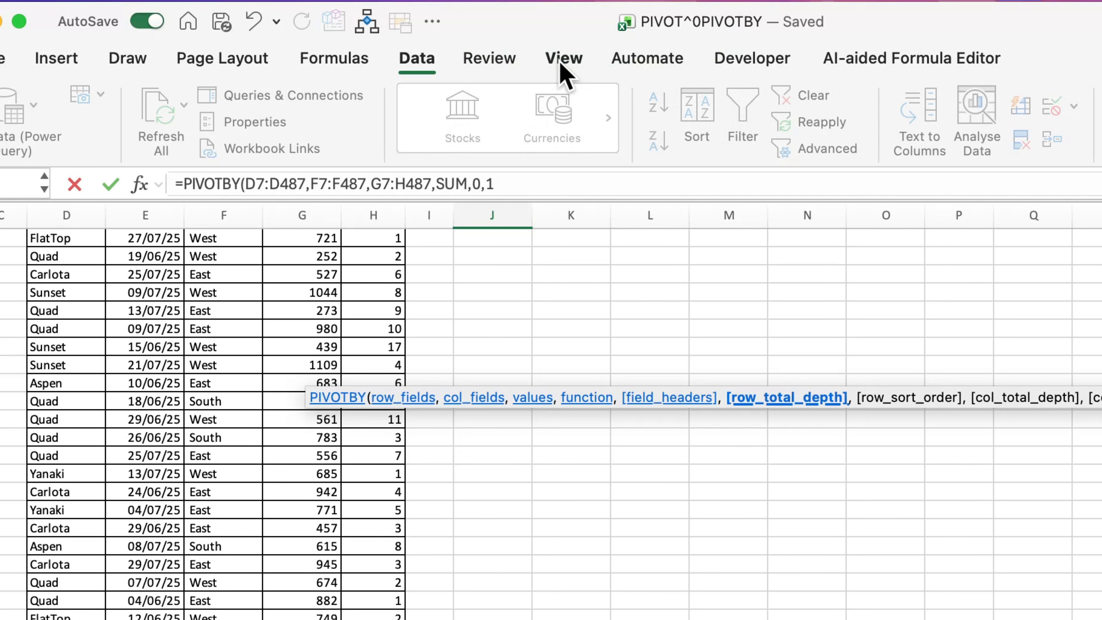
{"action": "type", "text": ","}
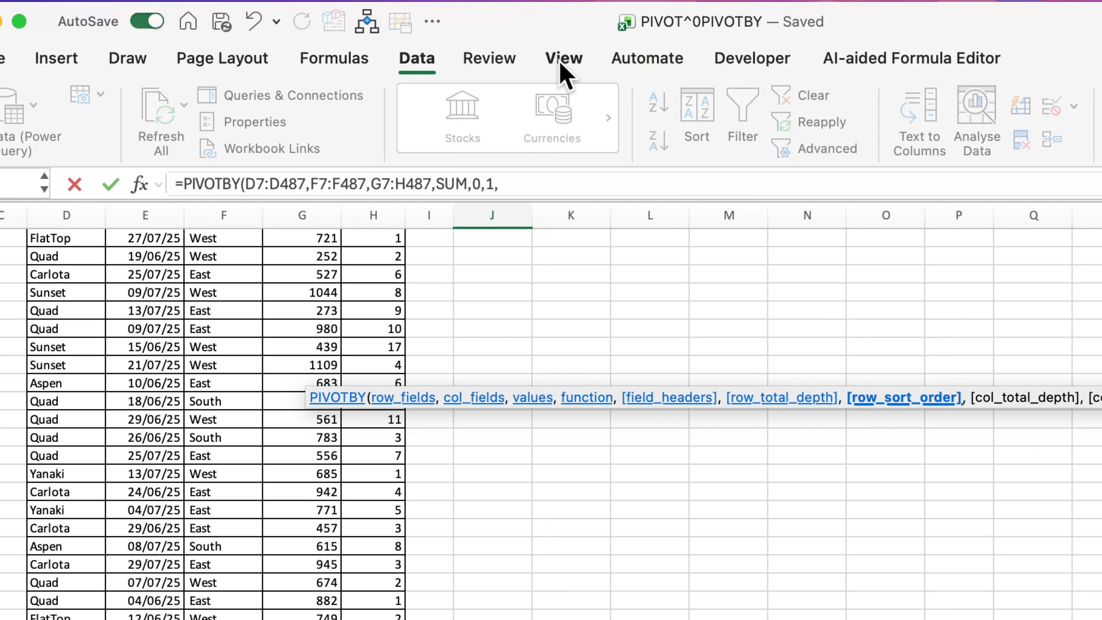
{"action": "type", "text": ","}
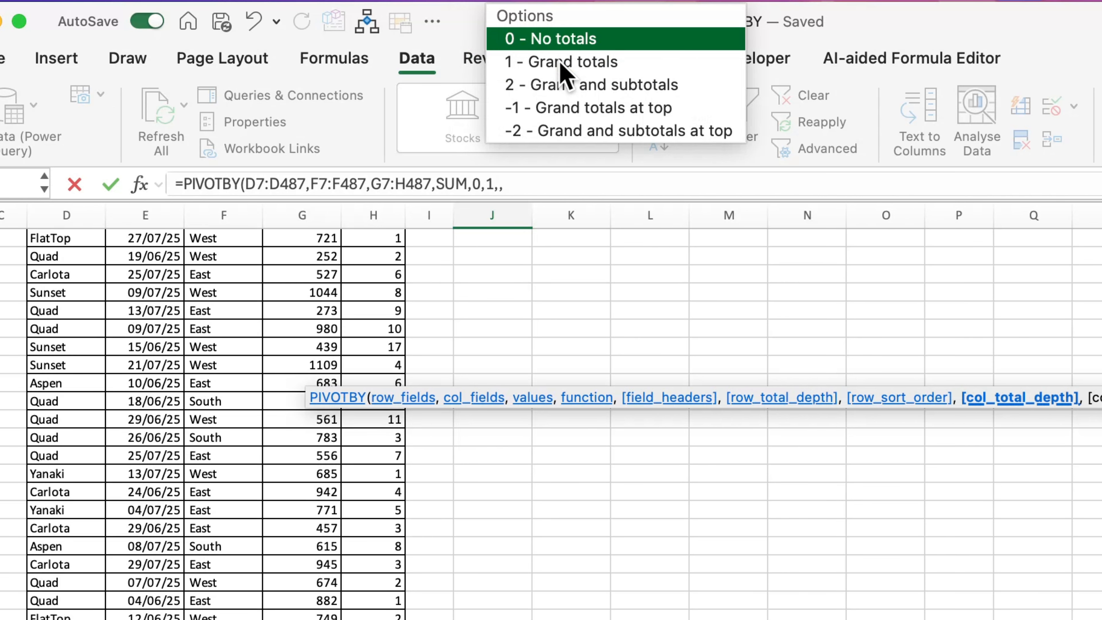
{"action": "double_click", "coordinate": [559, 43]}
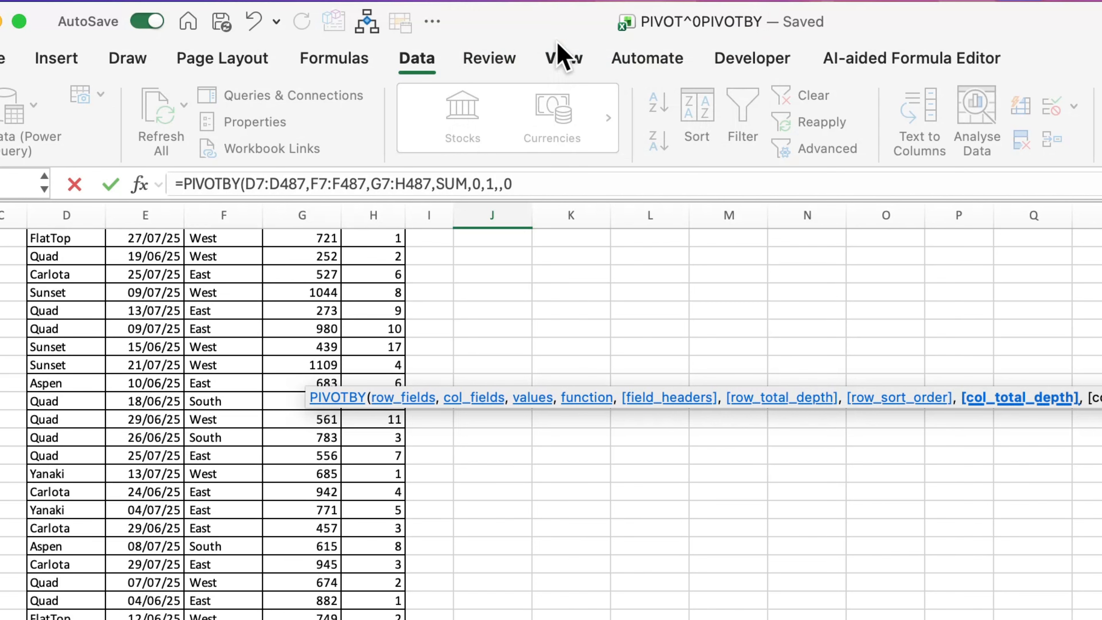
{"action": "type", "text": ")"}
{"action": "key", "text": "Return"}
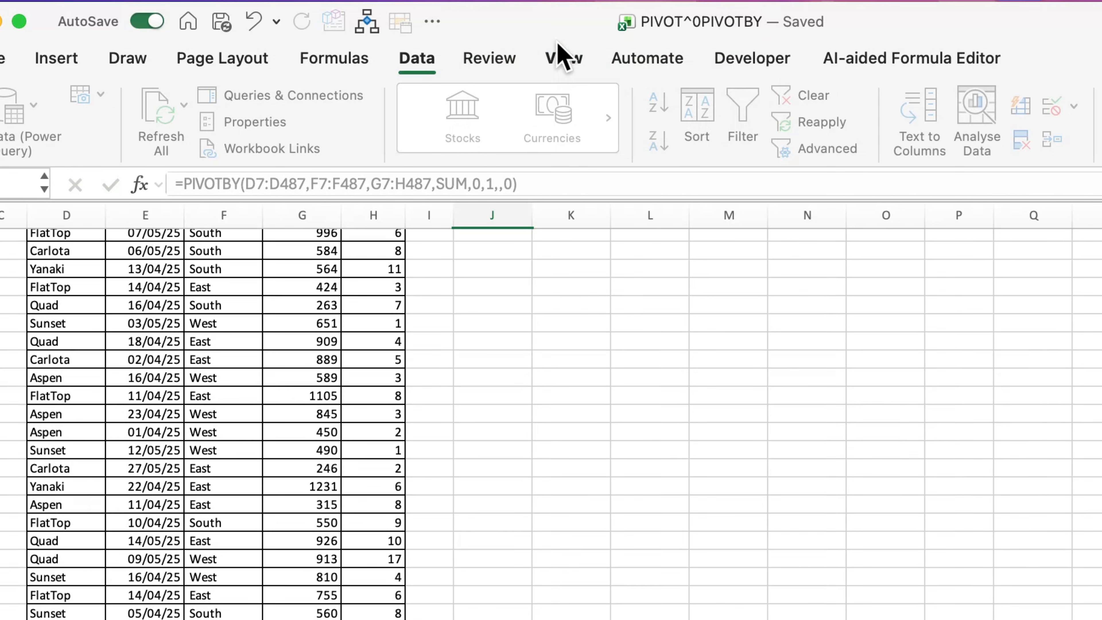
{"action": "scroll", "coordinate": [551, 421], "scroll_direction": "up", "scroll_amount": 4}
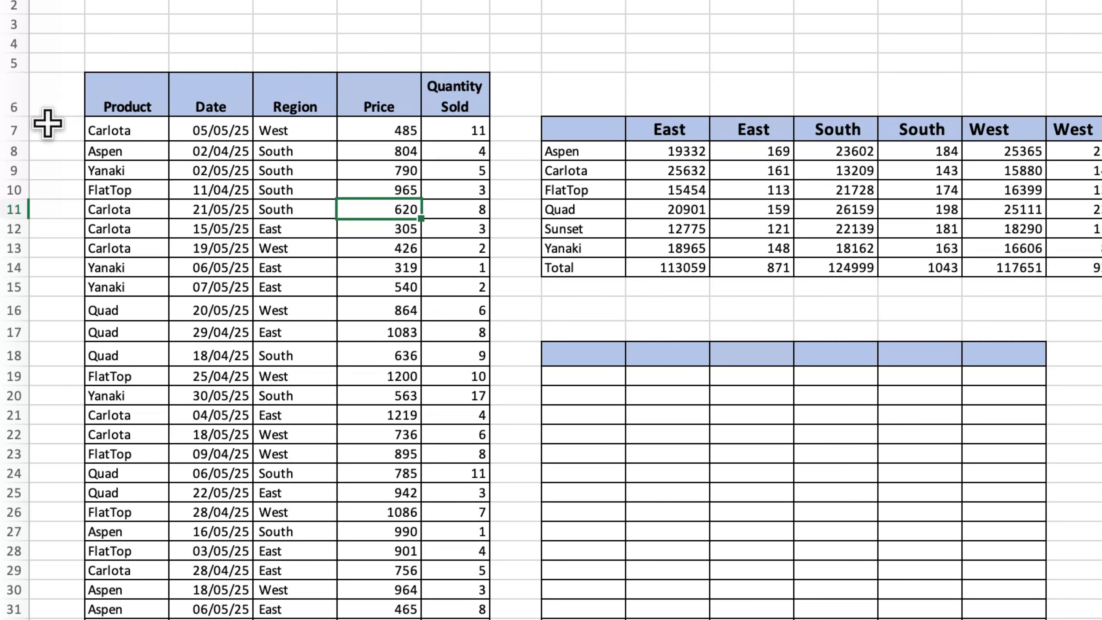
Enter =TEXT(E7,"MMM") in cell C7 to extract the month and fill it down alongside all the data rows.
{"action": "left_click", "coordinate": [53, 131]}
{"action": "type", "text": "=T"}
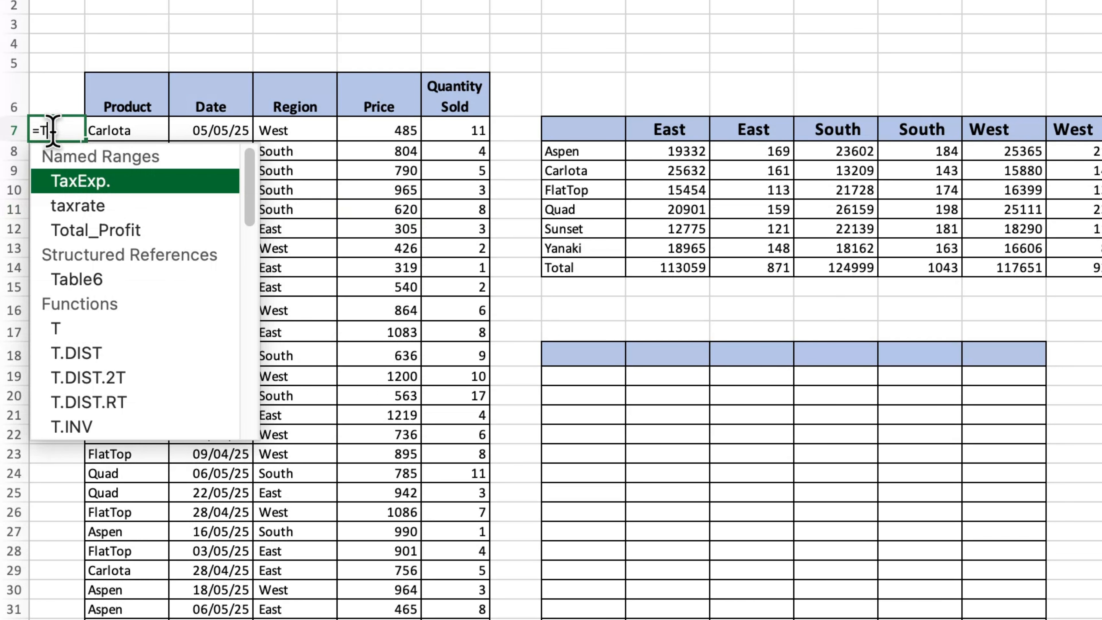
{"action": "type", "text": "EXT("}
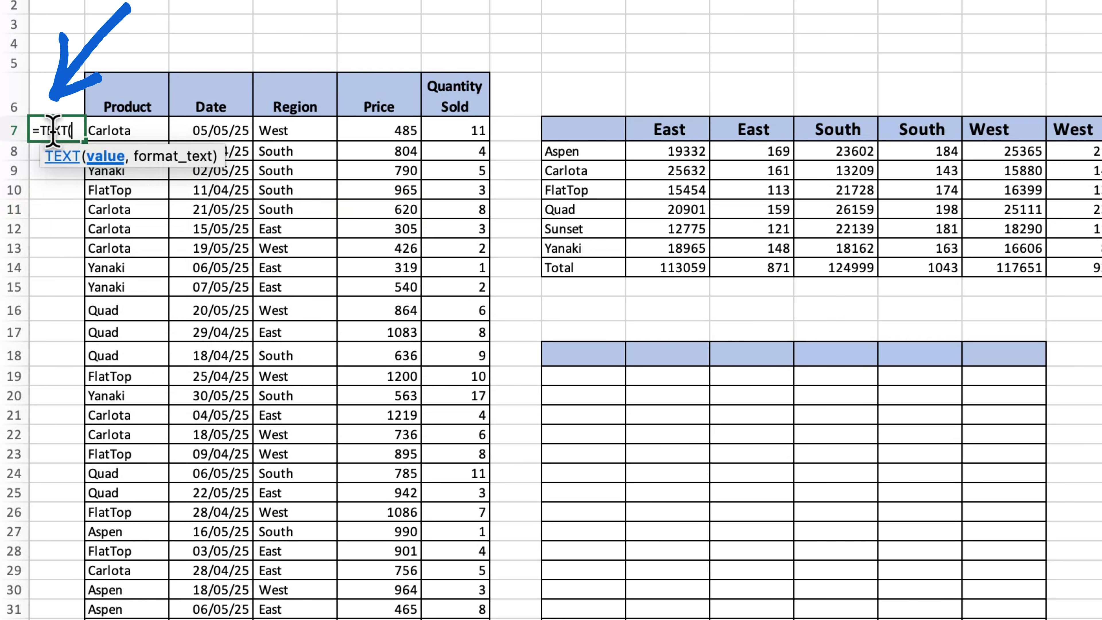
{"action": "left_click", "coordinate": [211, 130]}
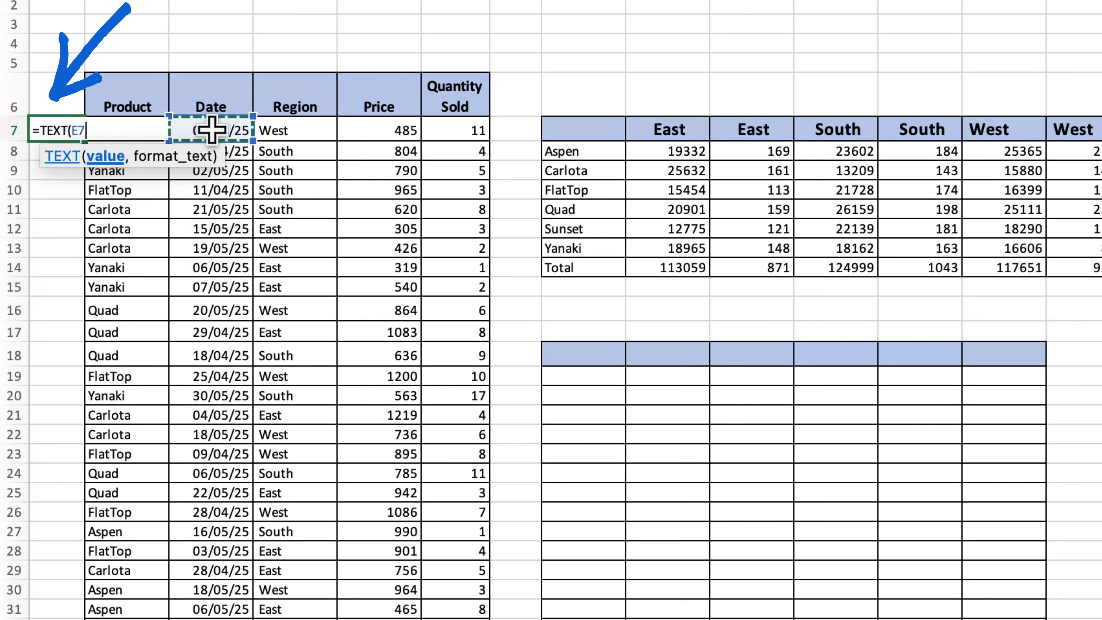
{"action": "type", "text": ",\"MMM"}
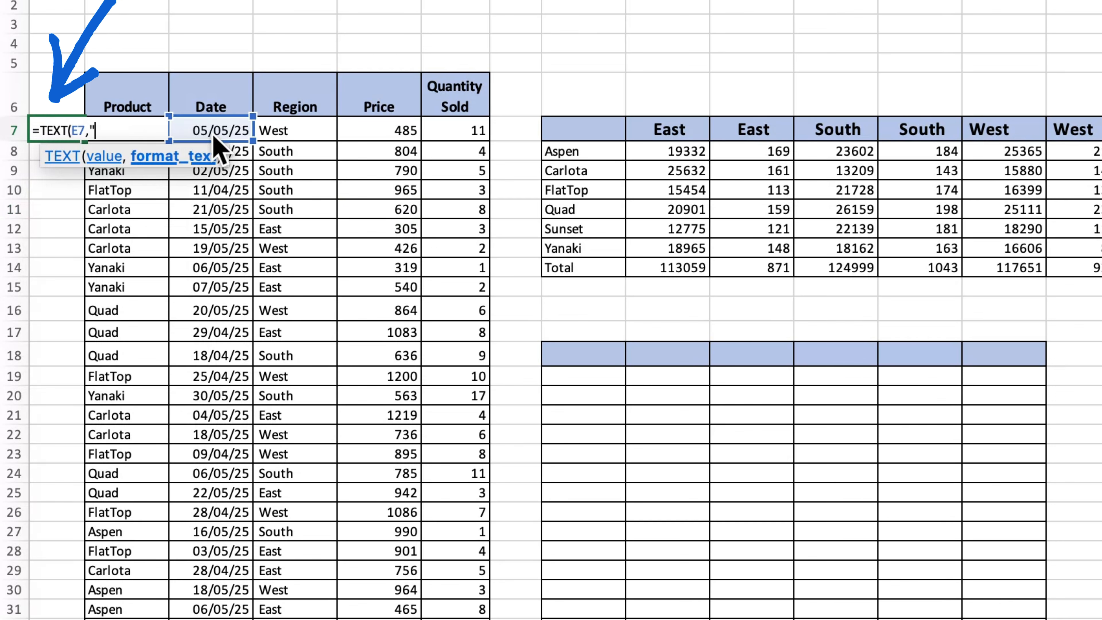
{"action": "type", "text": "\")"}
{"action": "key", "text": "Return"}
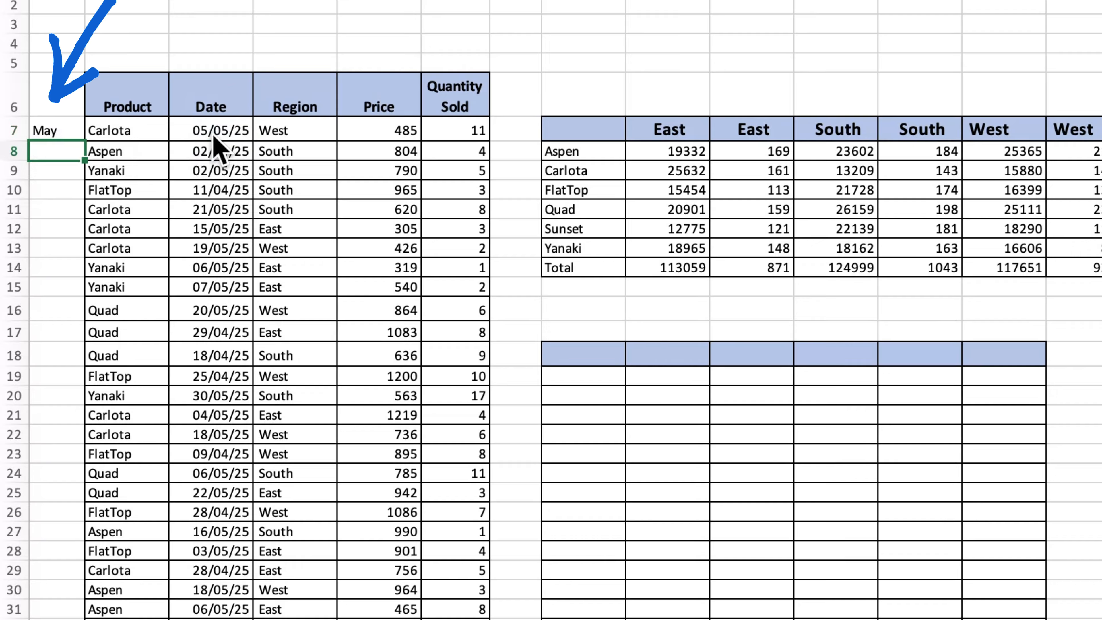
{"action": "left_click", "coordinate": [43, 127]}
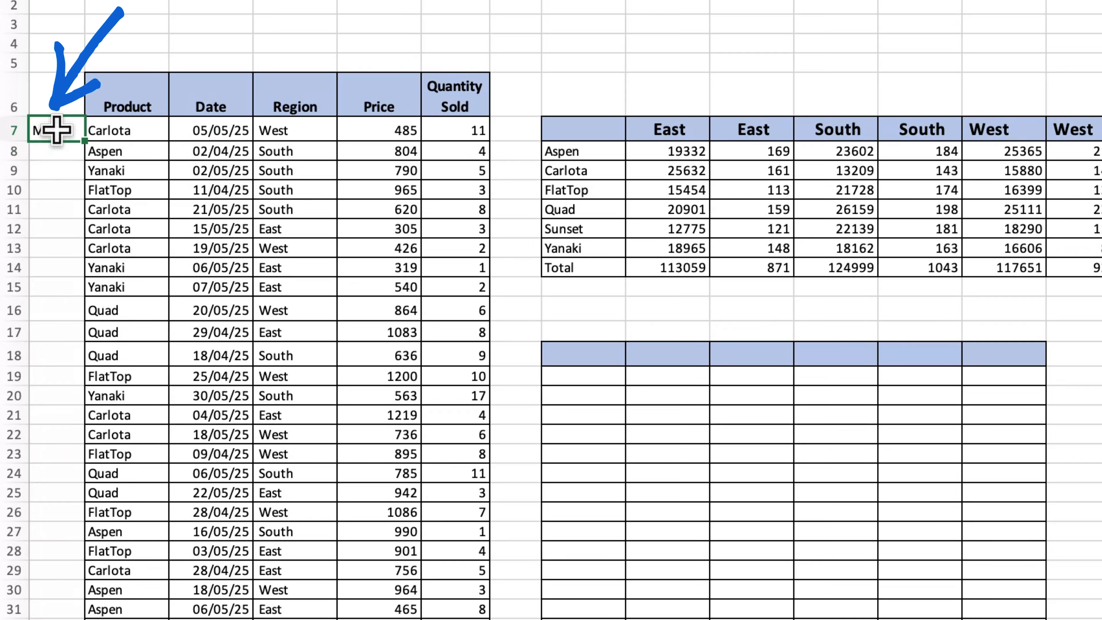
{"action": "double_click", "coordinate": [84, 140]}
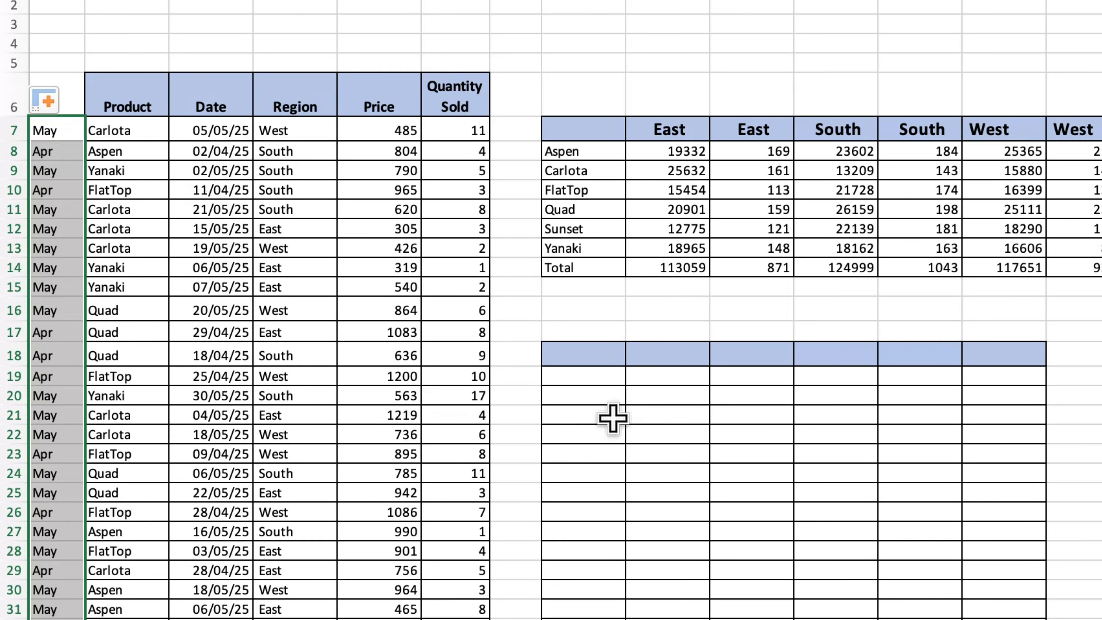
Start a PIVOTBY formula in cell J18 whose row fields use CHOOSE with the index array {1,2}.
{"action": "left_click", "coordinate": [598, 353]}
{"action": "type", "text": "="}
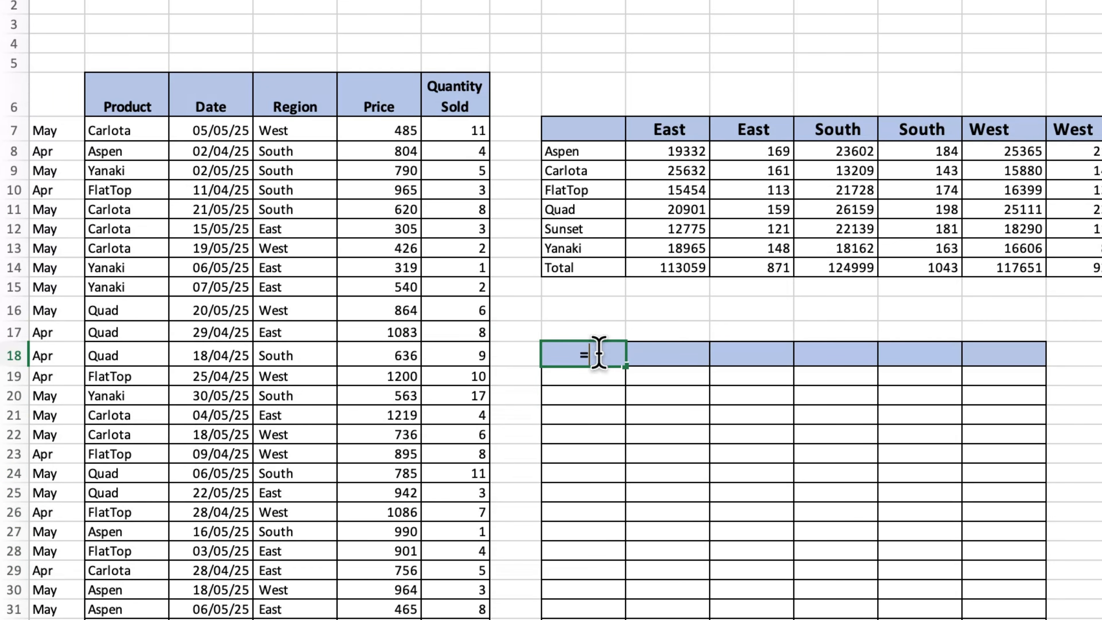
{"action": "type", "text": "PIV"}
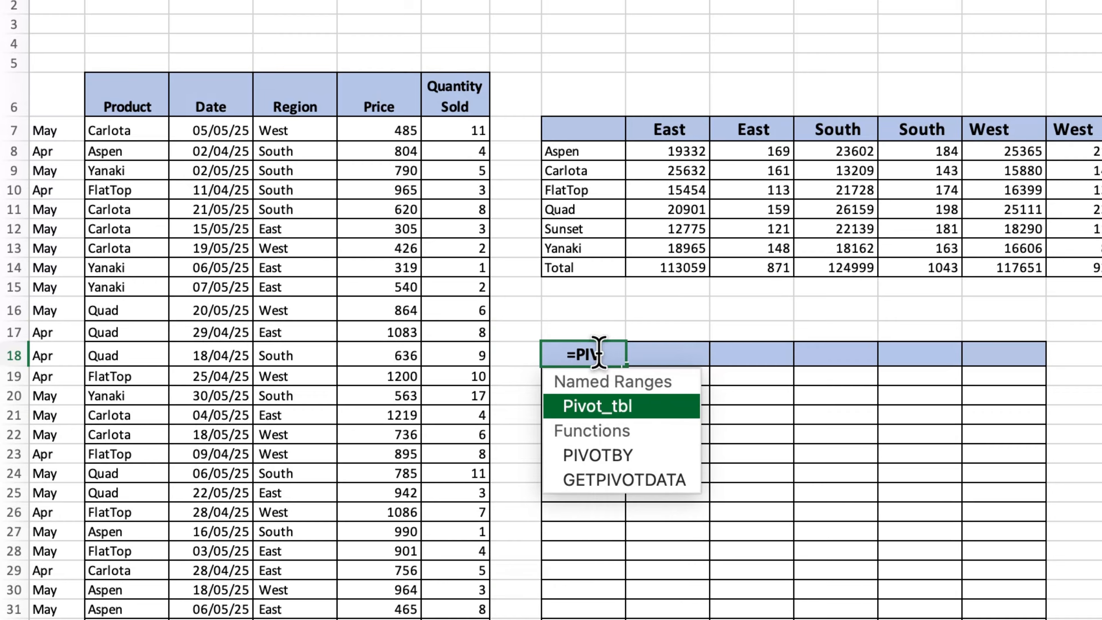
{"action": "double_click", "coordinate": [601, 454]}
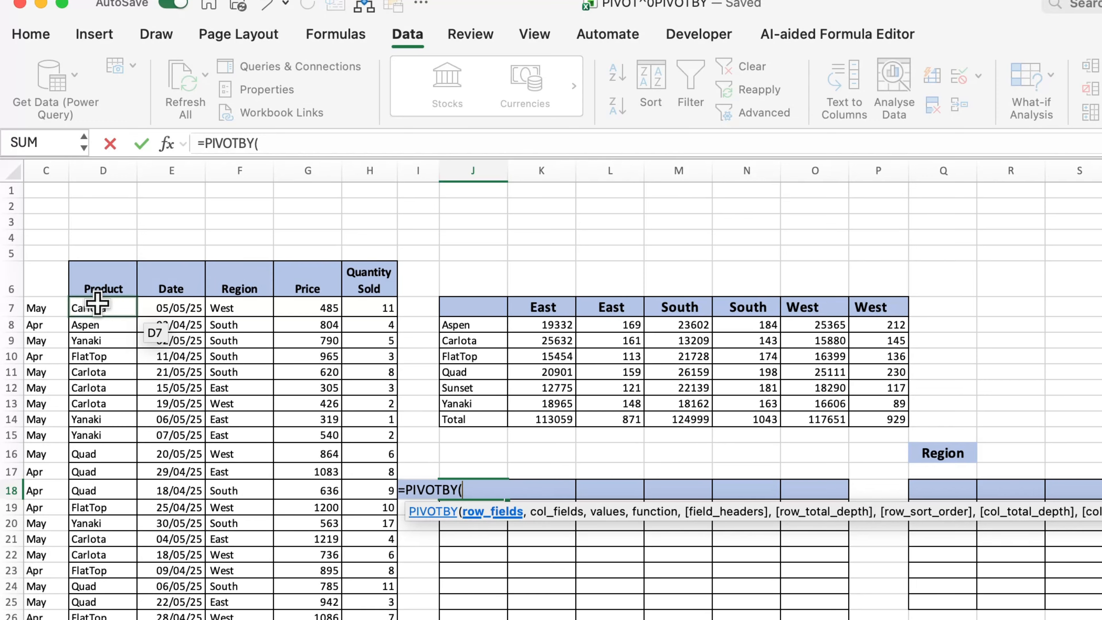
{"action": "type", "text": "CHOO"}
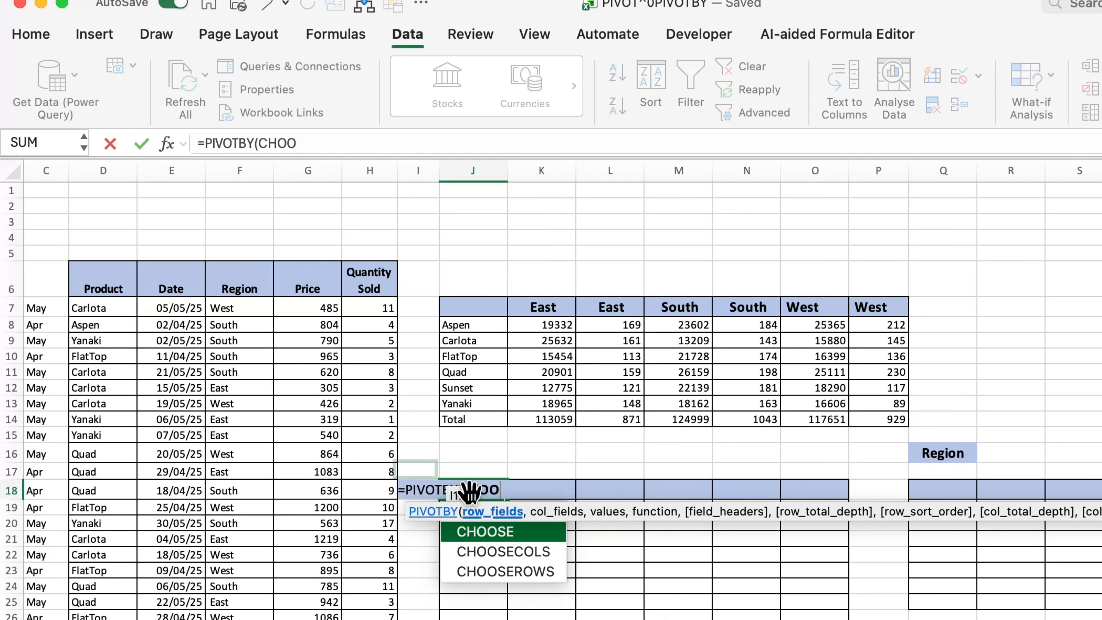
{"action": "double_click", "coordinate": [477, 530]}
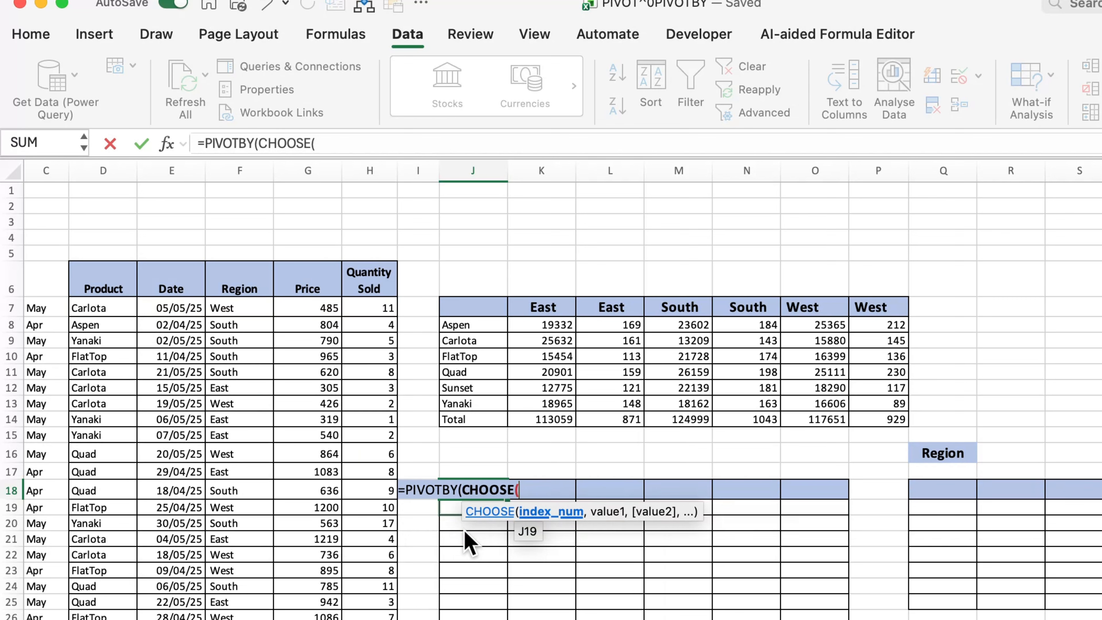
{"action": "type", "text": "{1,2},"}
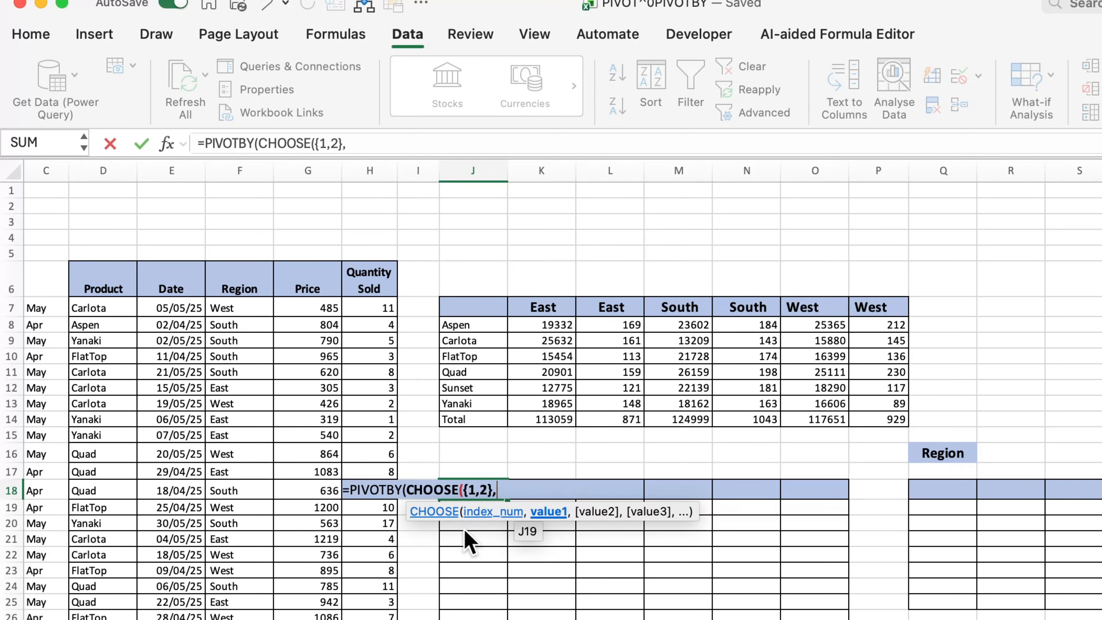
Add the Product data D7:D487 and Region data F7:F487 as the CHOOSE values and close the row fields argument.
{"action": "left_click", "coordinate": [113, 309]}
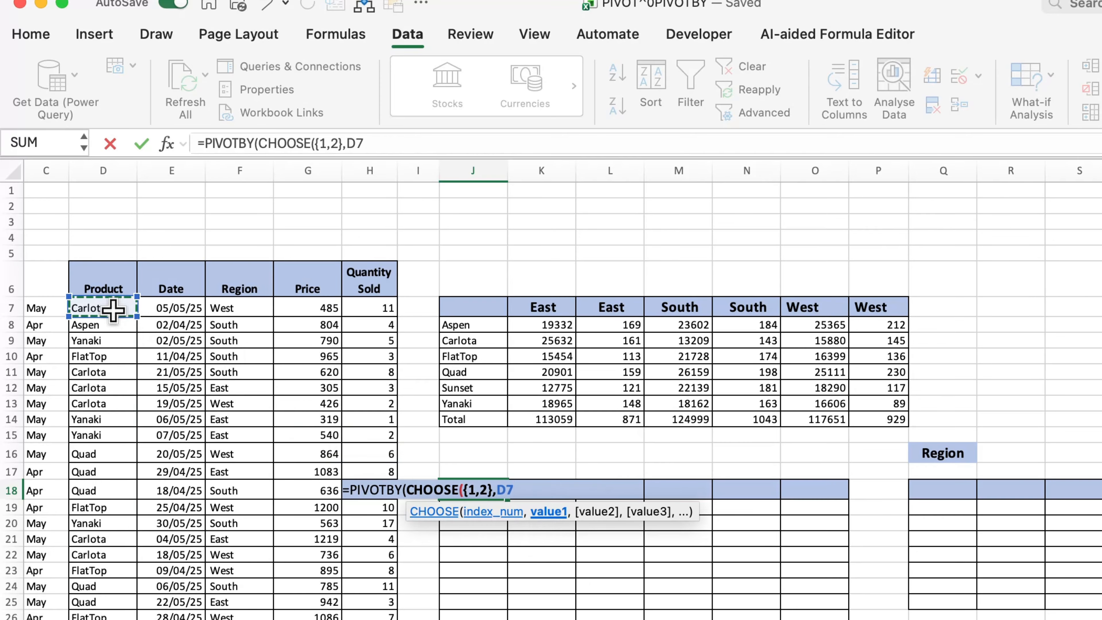
{"action": "key", "text": "ctrl+shift+Down"}
{"action": "type", "text": ","}
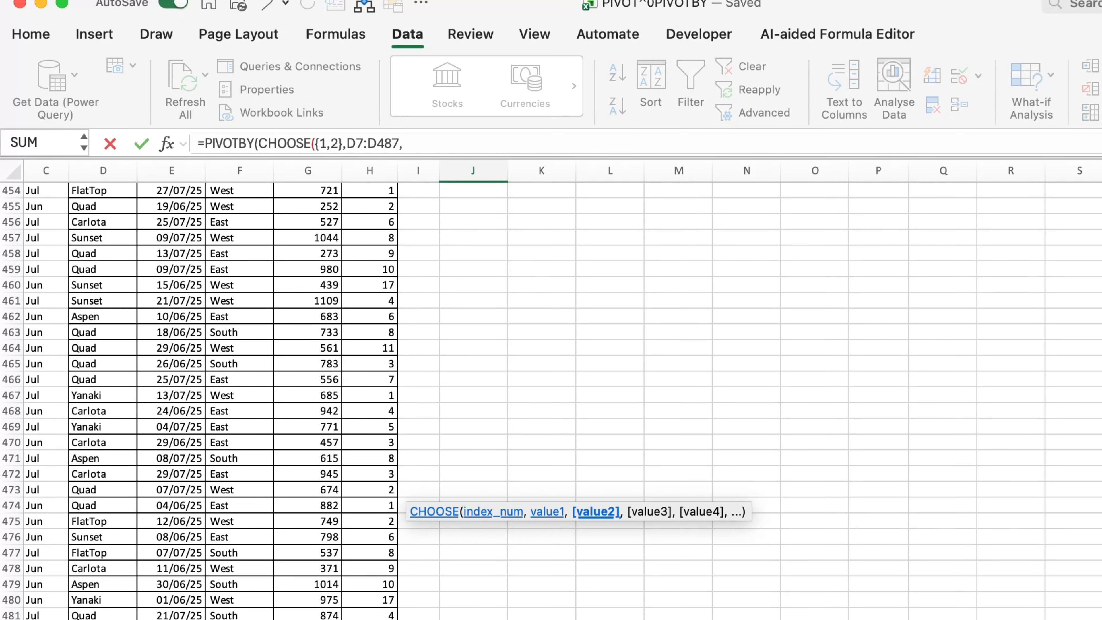
{"action": "scroll", "coordinate": [562, 402], "scroll_direction": "up", "scroll_amount": 20}
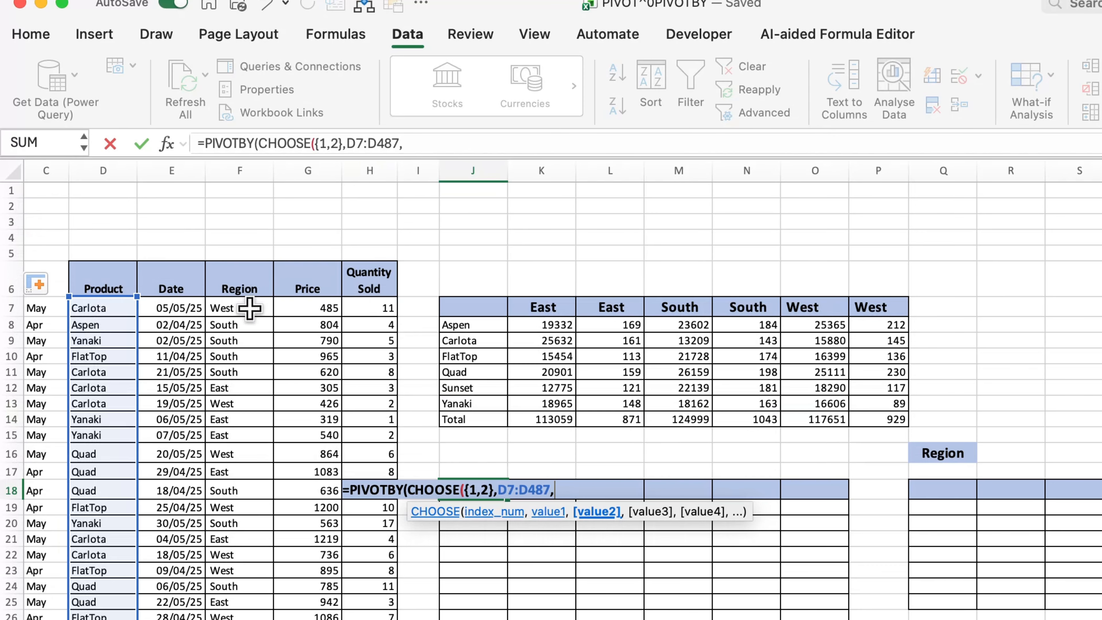
{"action": "left_click", "coordinate": [249, 308]}
{"action": "key", "text": "ctrl+shift+Down"}
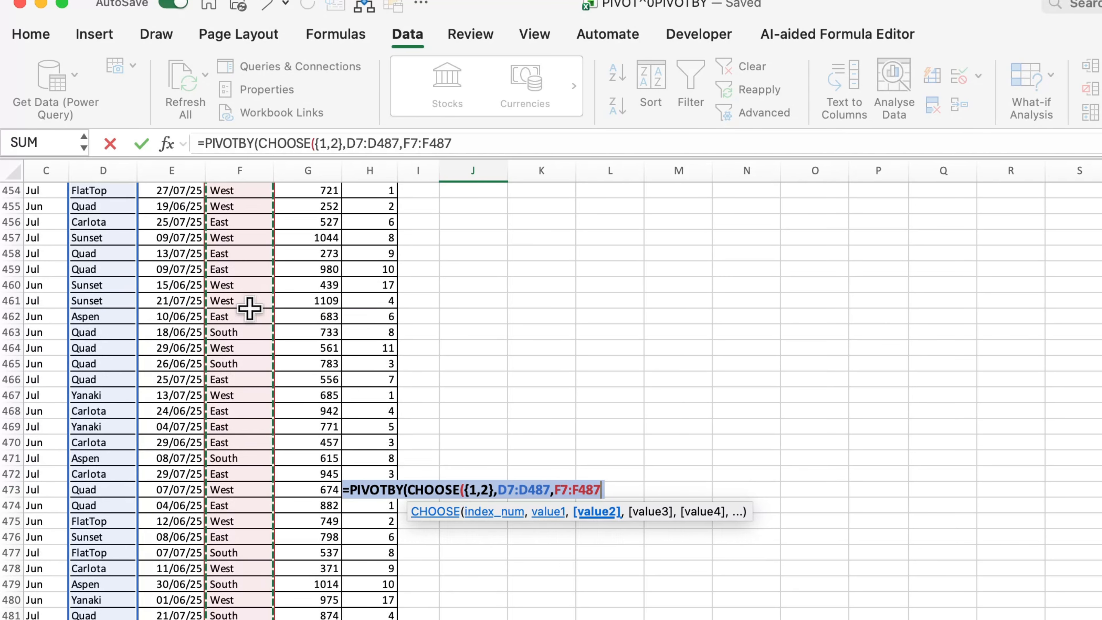
{"action": "type", "text": ","}
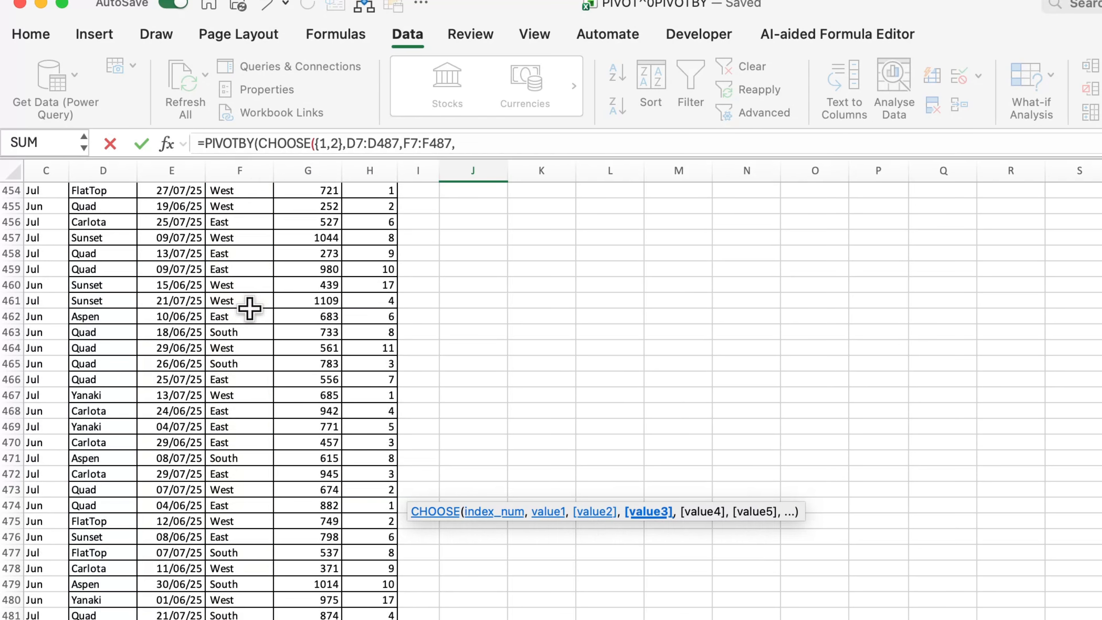
{"action": "key", "text": "BackSpace"}
{"action": "type", "text": ")"}
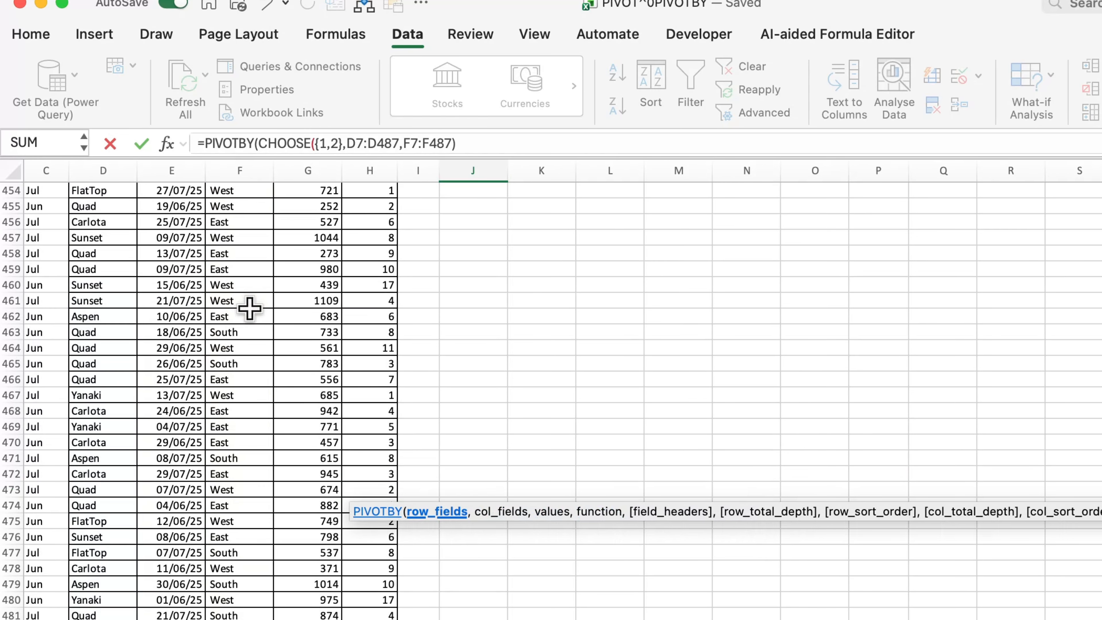
{"action": "type", "text": ","}
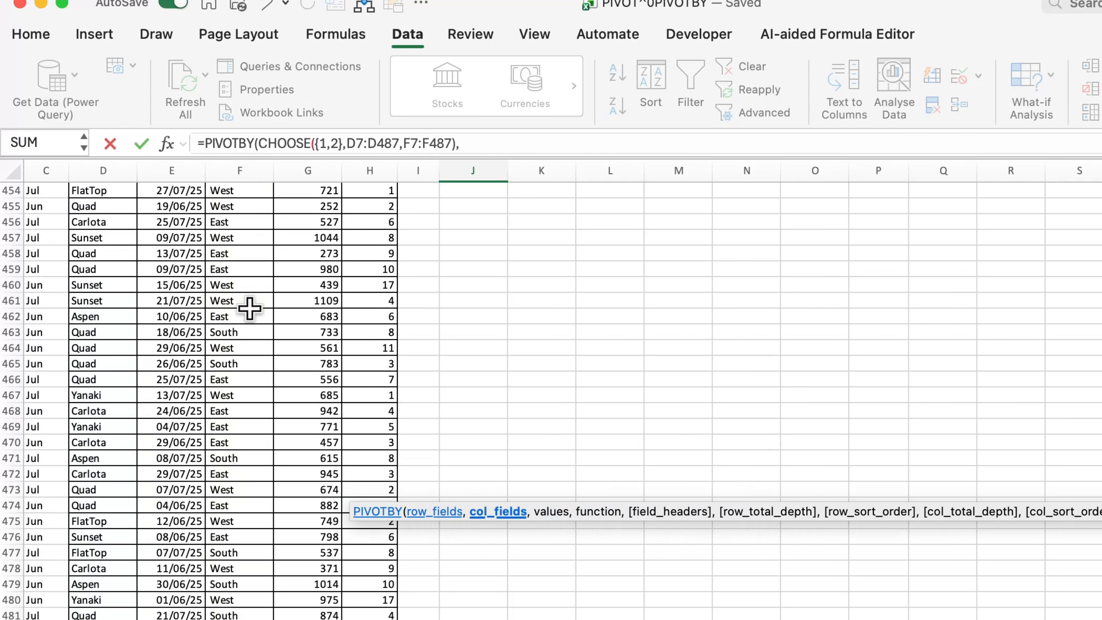
Set the month data C7:C487 as the column fields of the PIVOTBY formula.
{"action": "key", "text": "super+Up"}
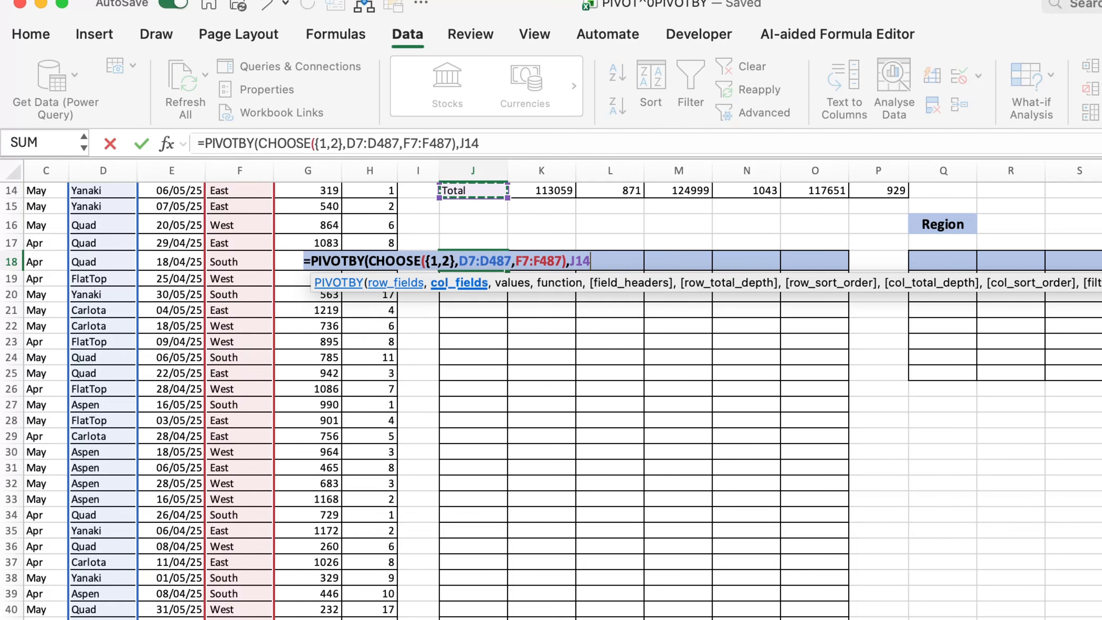
{"action": "scroll", "coordinate": [551, 390], "scroll_direction": "up", "scroll_amount": 5}
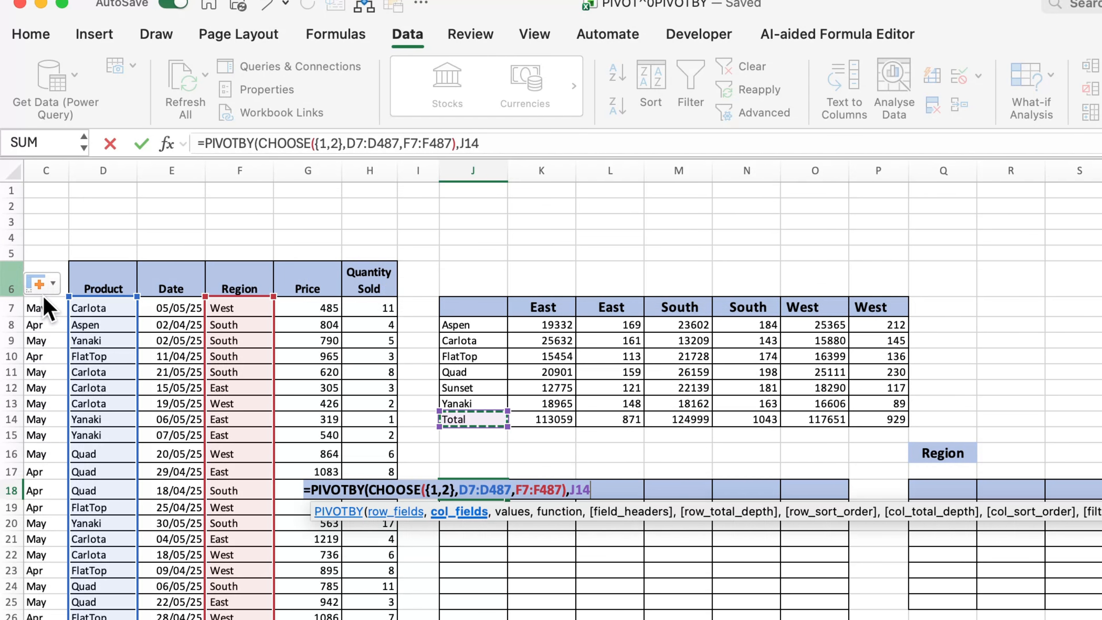
{"action": "key", "text": "BackSpace"}
{"action": "key", "text": "BackSpace"}
{"action": "key", "text": "BackSpace"}
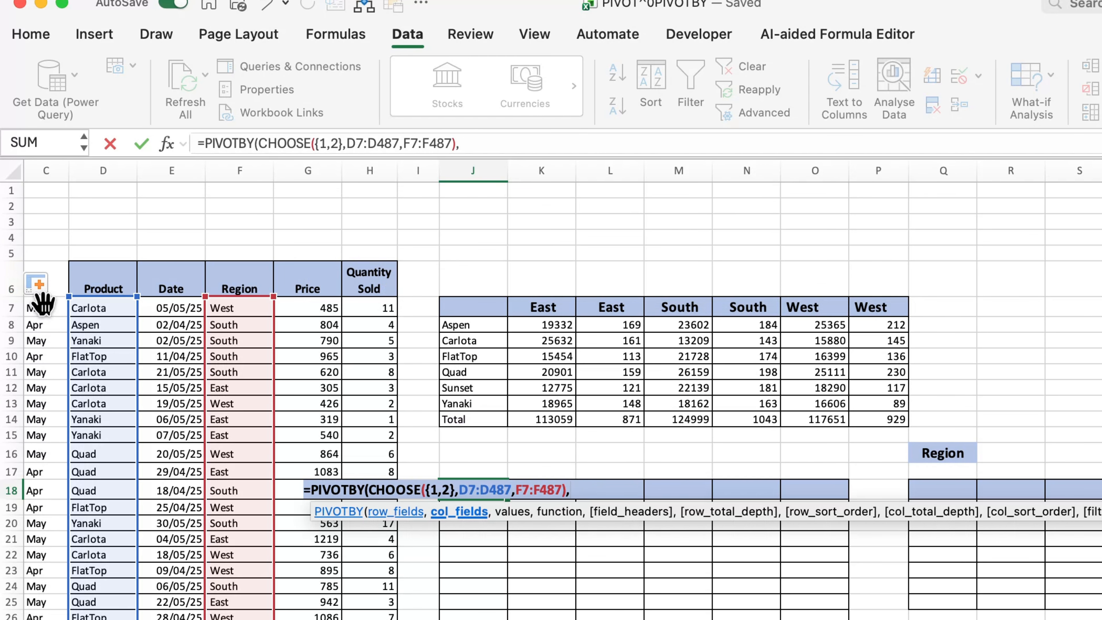
{"action": "left_click", "coordinate": [42, 302]}
{"action": "key", "text": "super+shift+Down"}
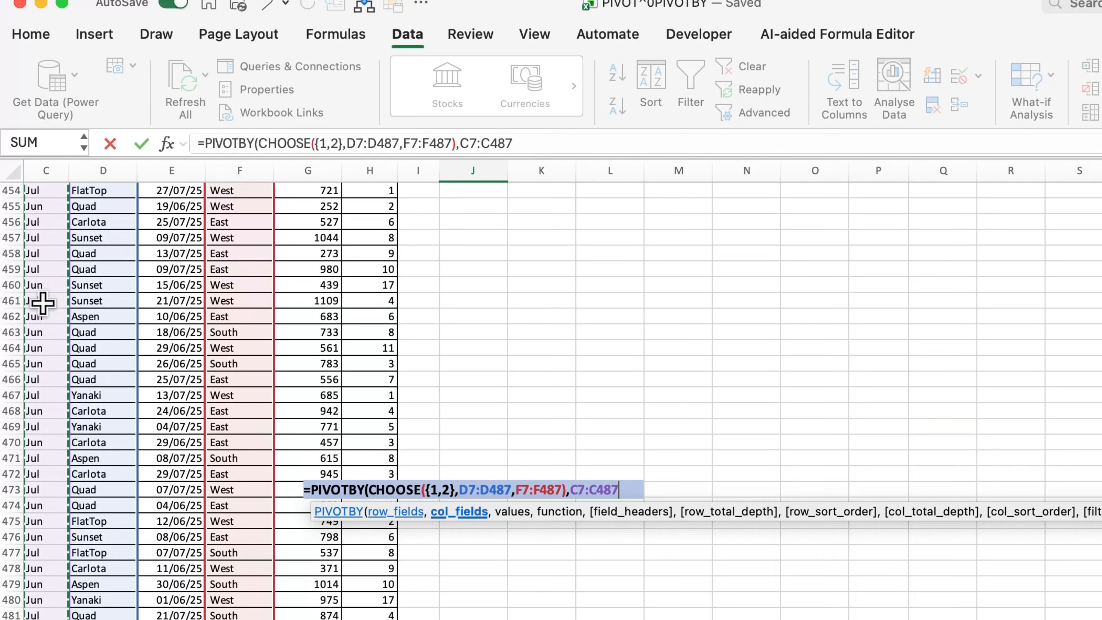
{"action": "type", "text": ","}
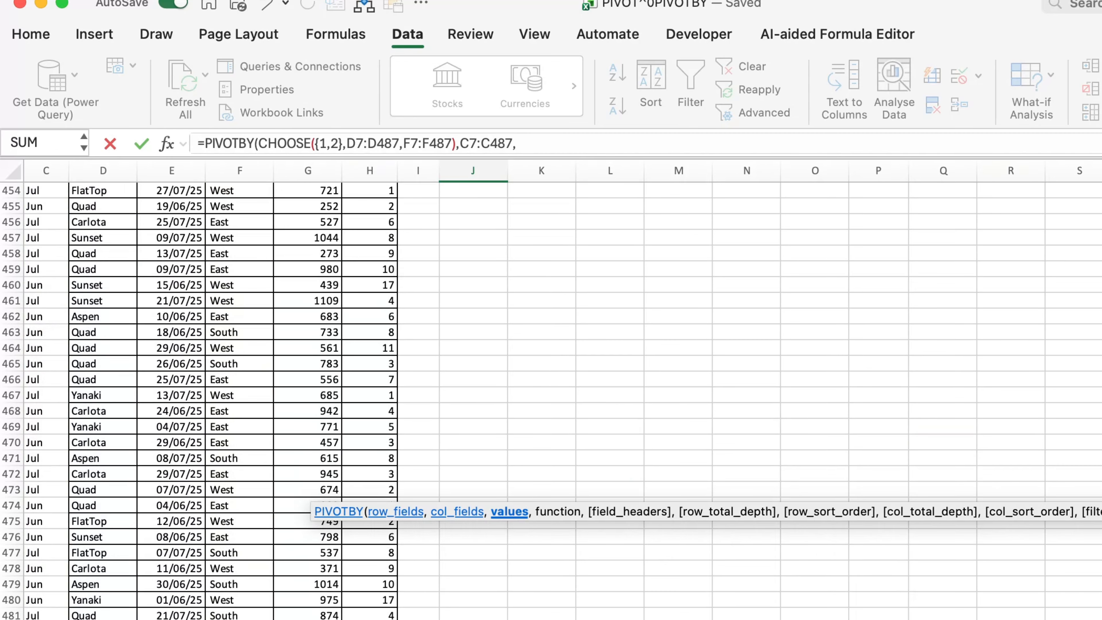
Set the Price data G7:G487 as the values of the PIVOTBY formula.
{"action": "scroll", "coordinate": [551, 391], "scroll_direction": "up", "scroll_amount": 20}
{"action": "left_click", "coordinate": [473, 190]}
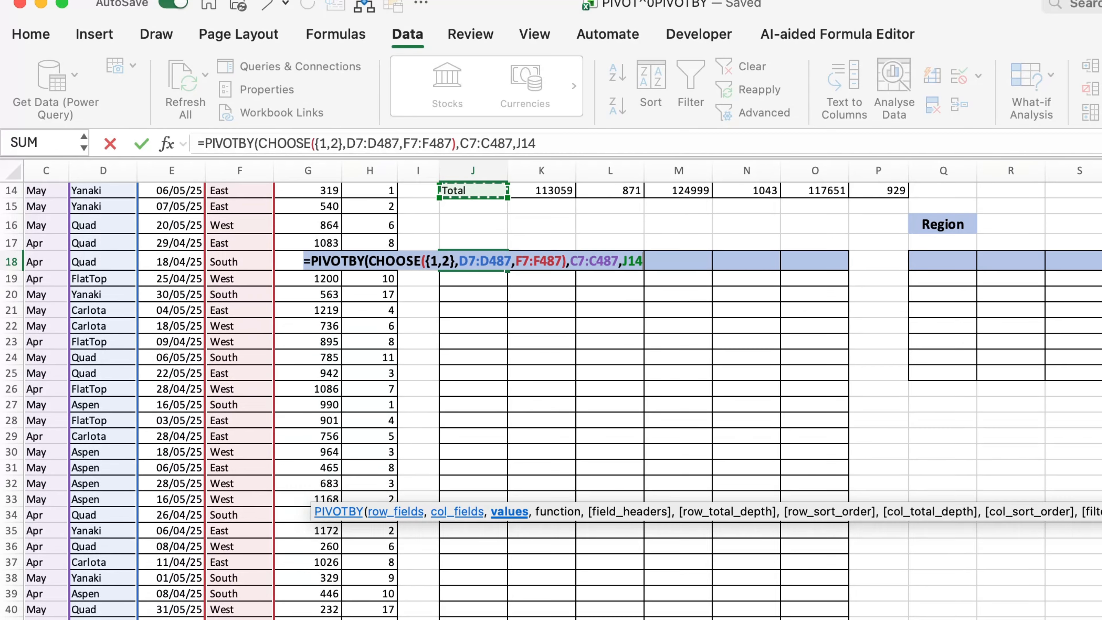
{"action": "key", "text": "BackSpace"}
{"action": "key", "text": "BackSpace"}
{"action": "key", "text": "BackSpace"}
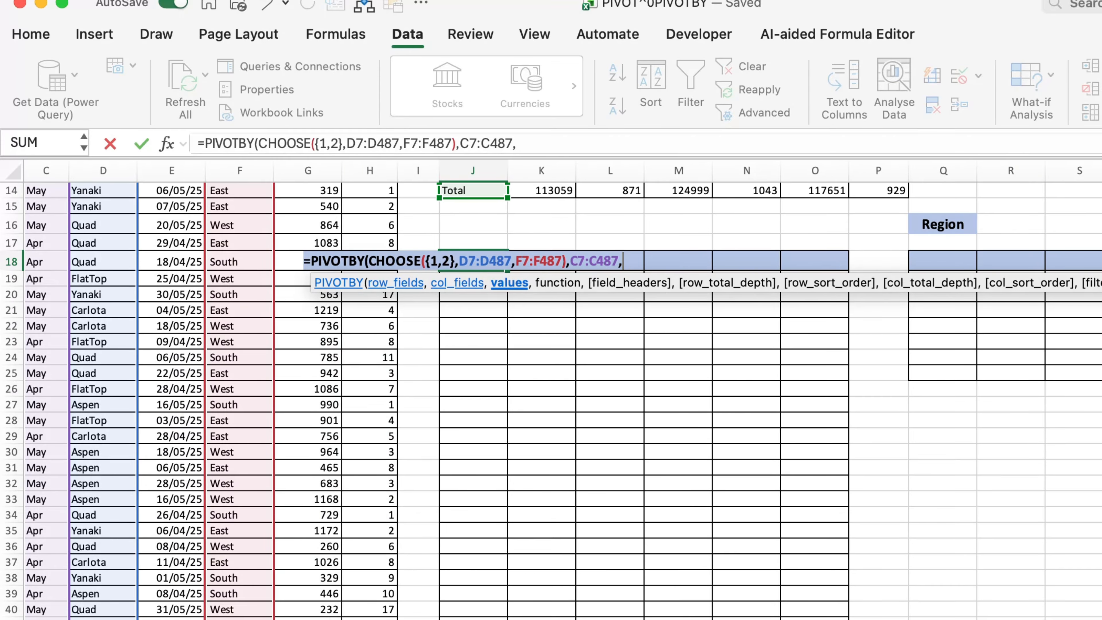
{"action": "scroll", "coordinate": [551, 391], "scroll_direction": "up", "scroll_amount": 5}
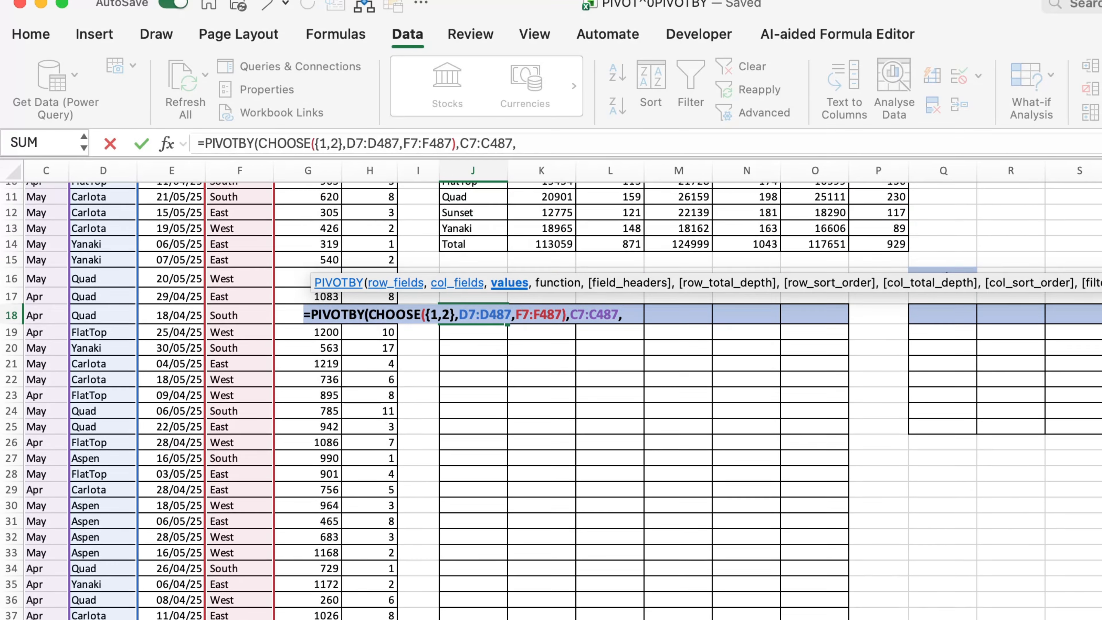
{"action": "left_click", "coordinate": [313, 309]}
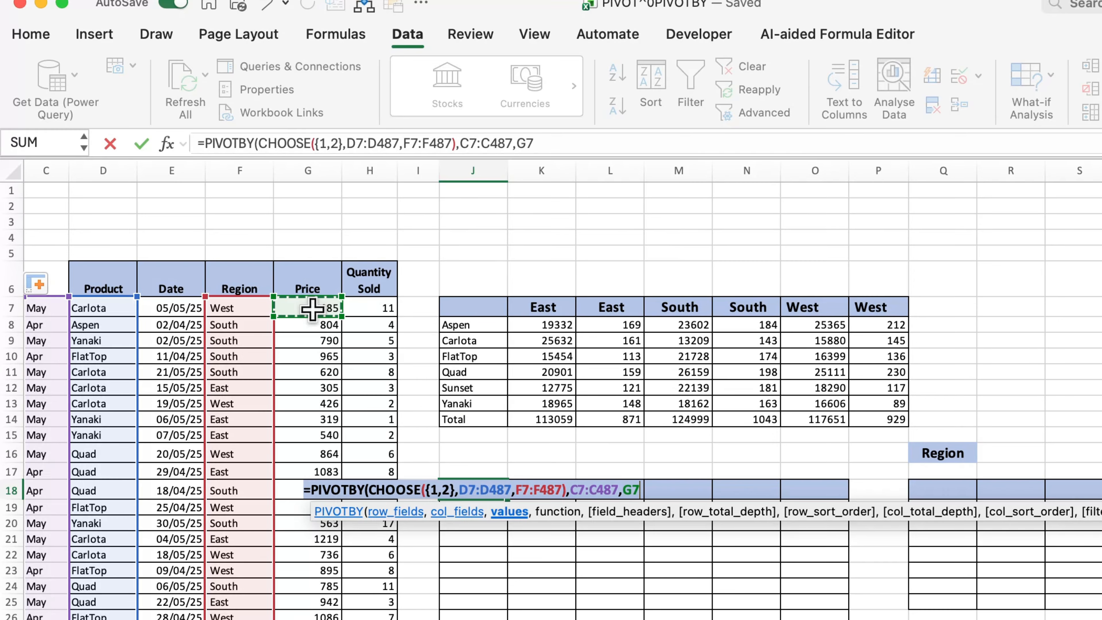
{"action": "key", "text": "super+shift+Down"}
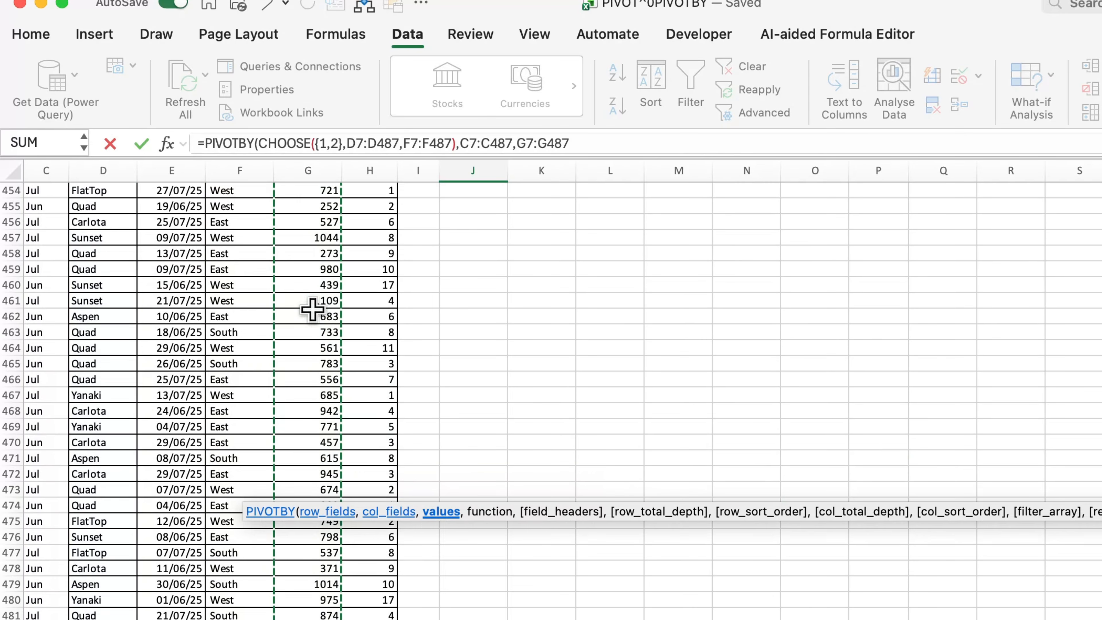
{"action": "type", "text": ","}
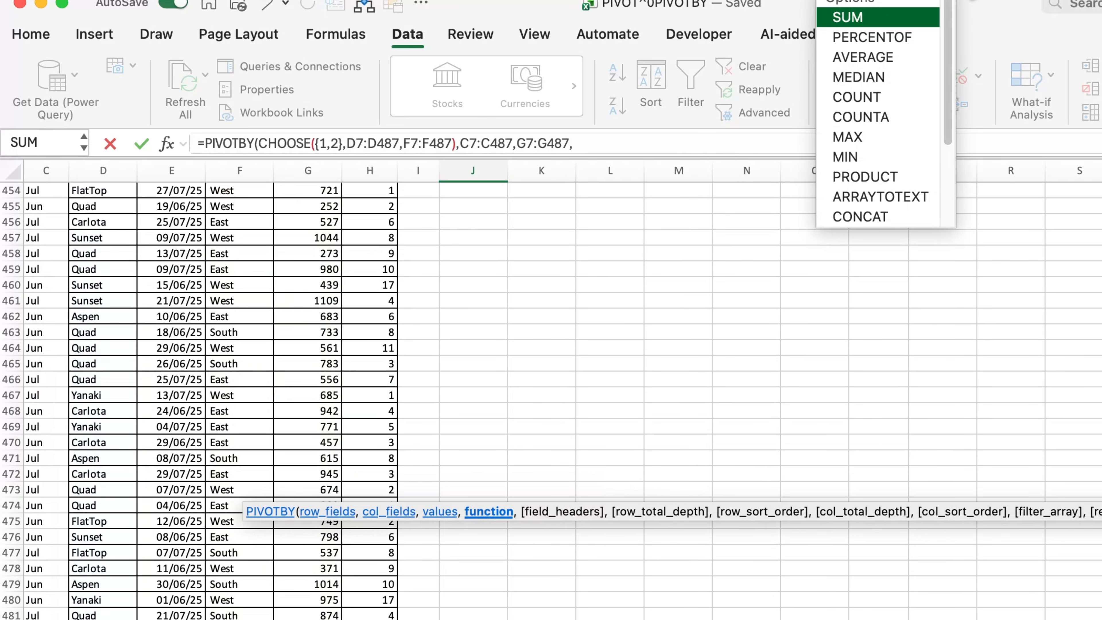
Choose SUM as the aggregation function and 0 - No for the field headers in the J18 formula.
{"action": "double_click", "coordinate": [882, 19]}
{"action": "type", "text": ","}
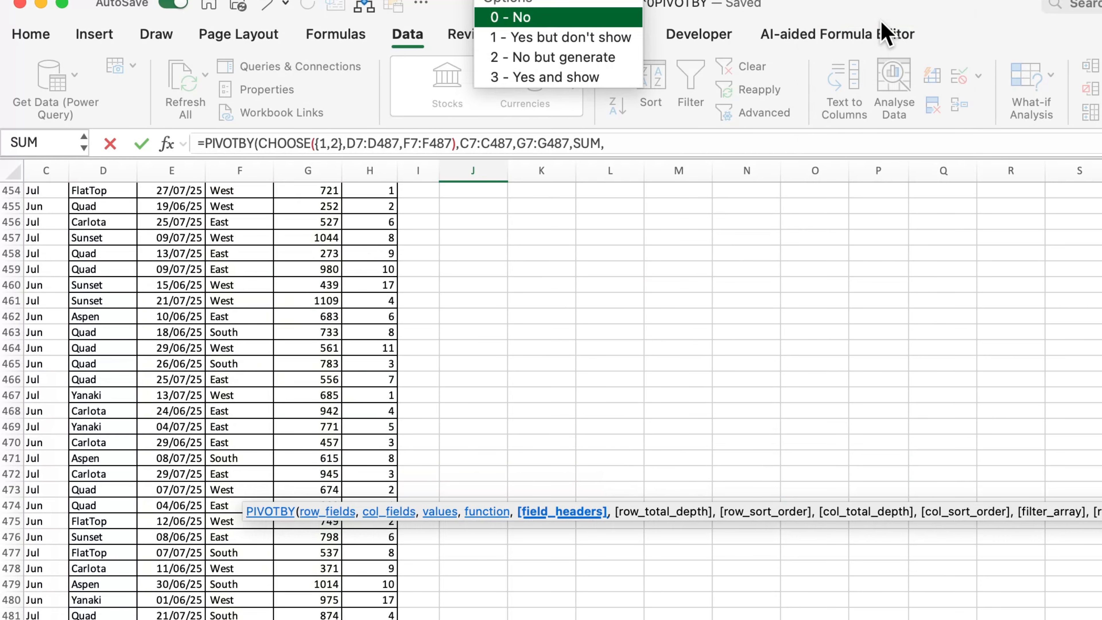
{"action": "double_click", "coordinate": [514, 19]}
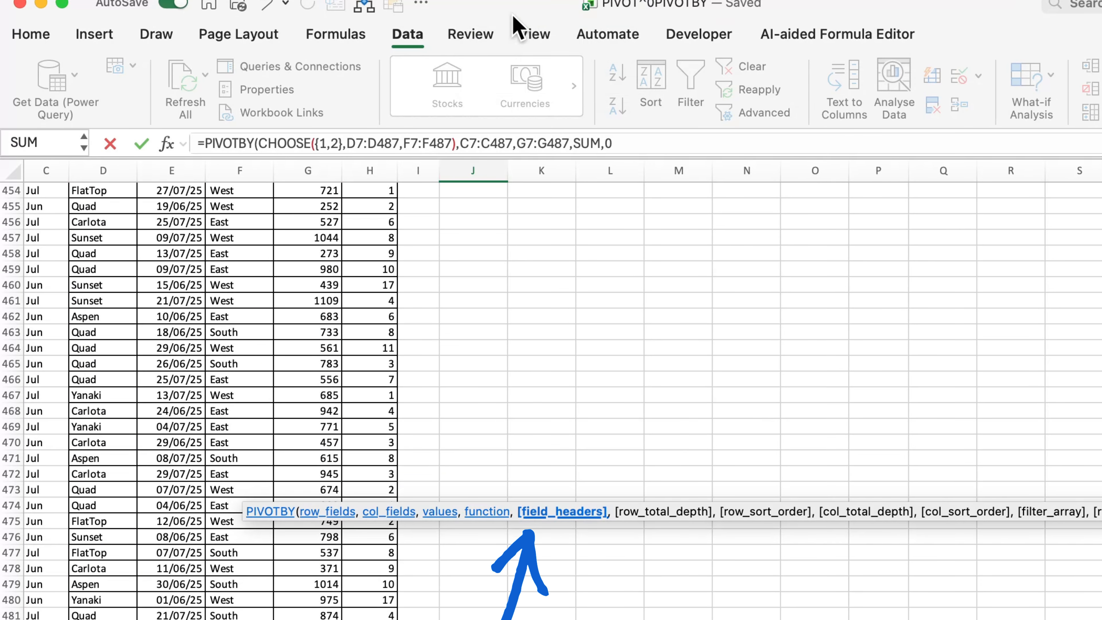
{"action": "key", "text": "BackSpace"}
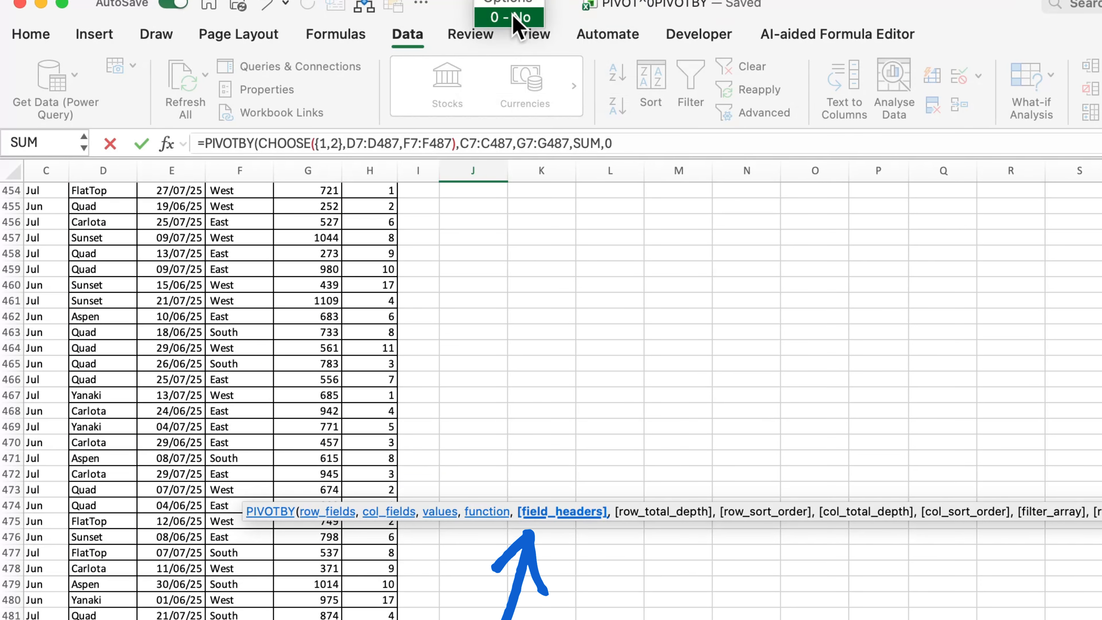
Complete the J18 formula with row totals 1 - Grand totals, no row sort order and column totals 0 - No totals, and enter it.
{"action": "type", "text": ","}
{"action": "double_click", "coordinate": [521, 38]}
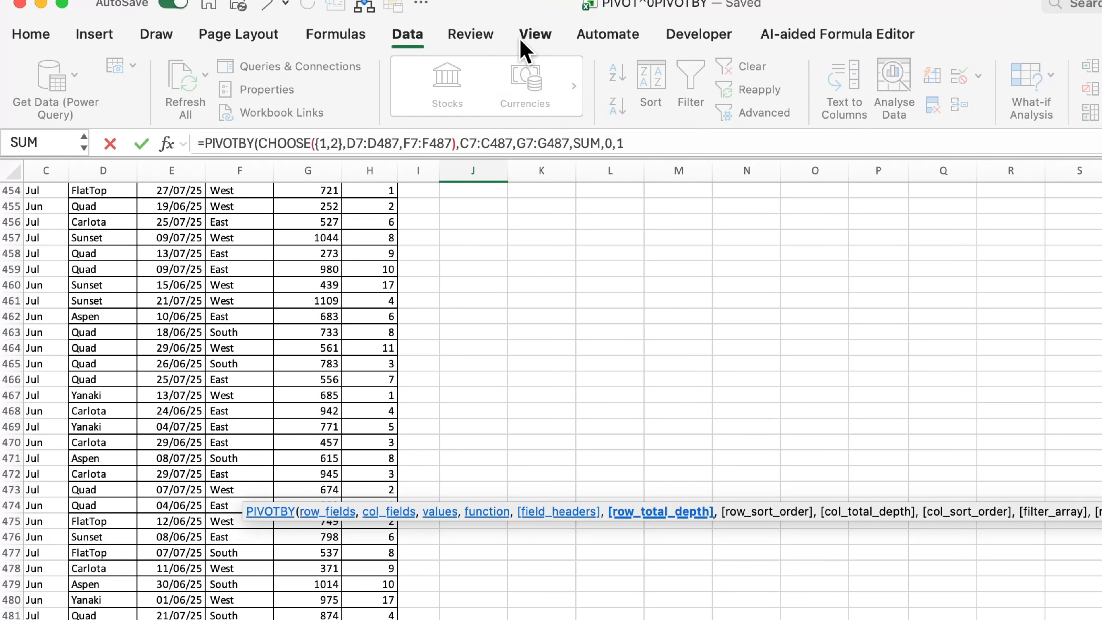
{"action": "type", "text": ","}
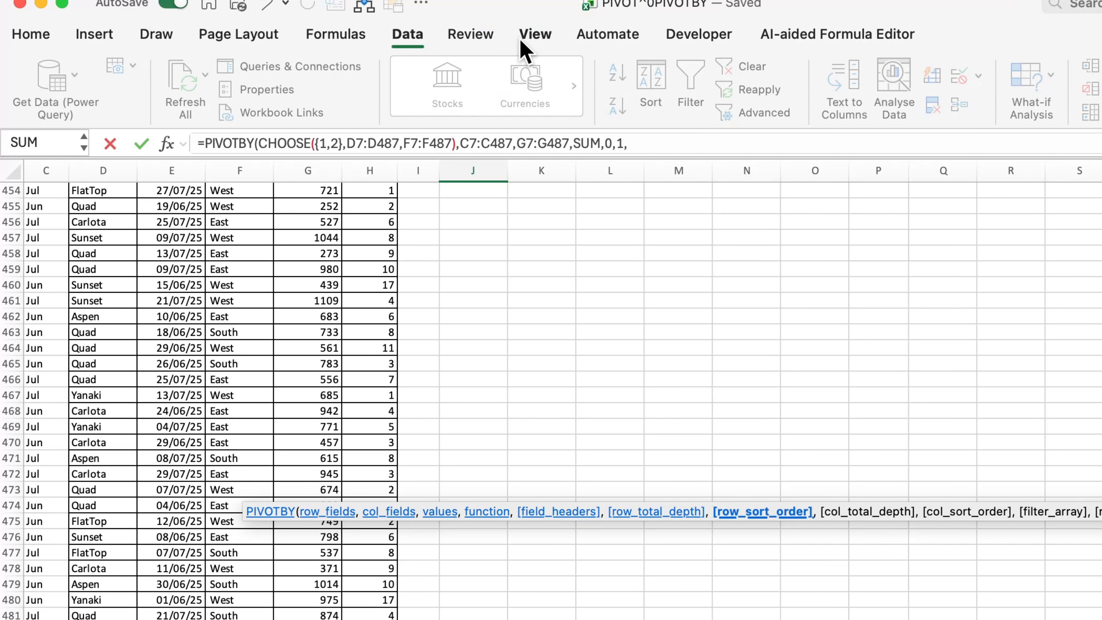
{"action": "type", "text": ","}
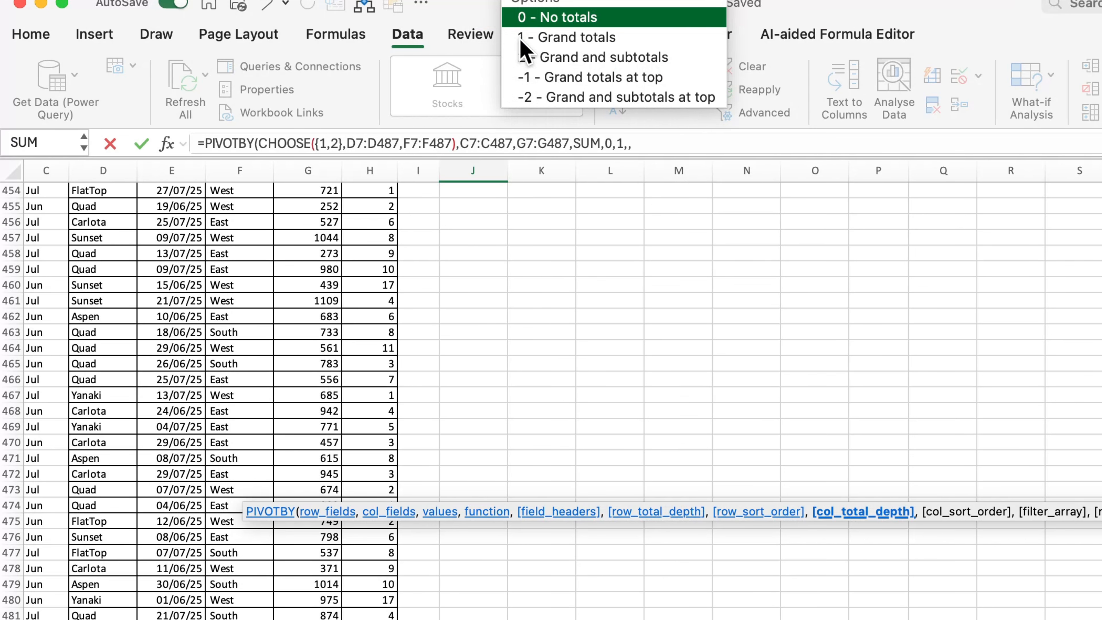
{"action": "double_click", "coordinate": [526, 19]}
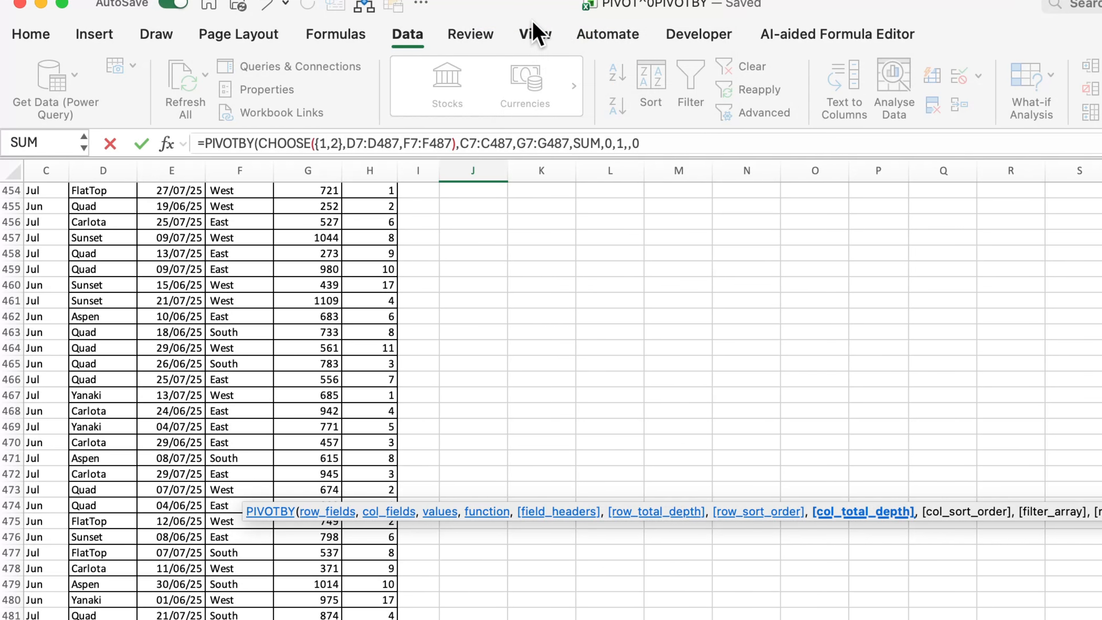
{"action": "type", "text": ")"}
{"action": "key", "text": "Return"}
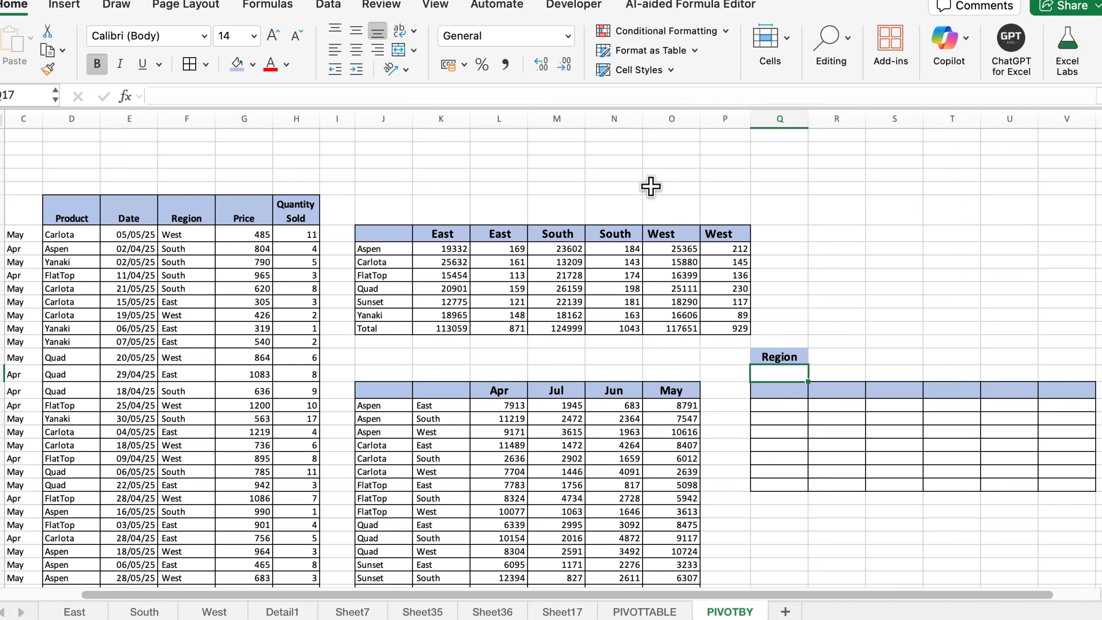
Add a data validation list with an in-cell drop-down to Q17, using the Region data F7:F487 as its source.
{"action": "left_click", "coordinate": [323, 8]}
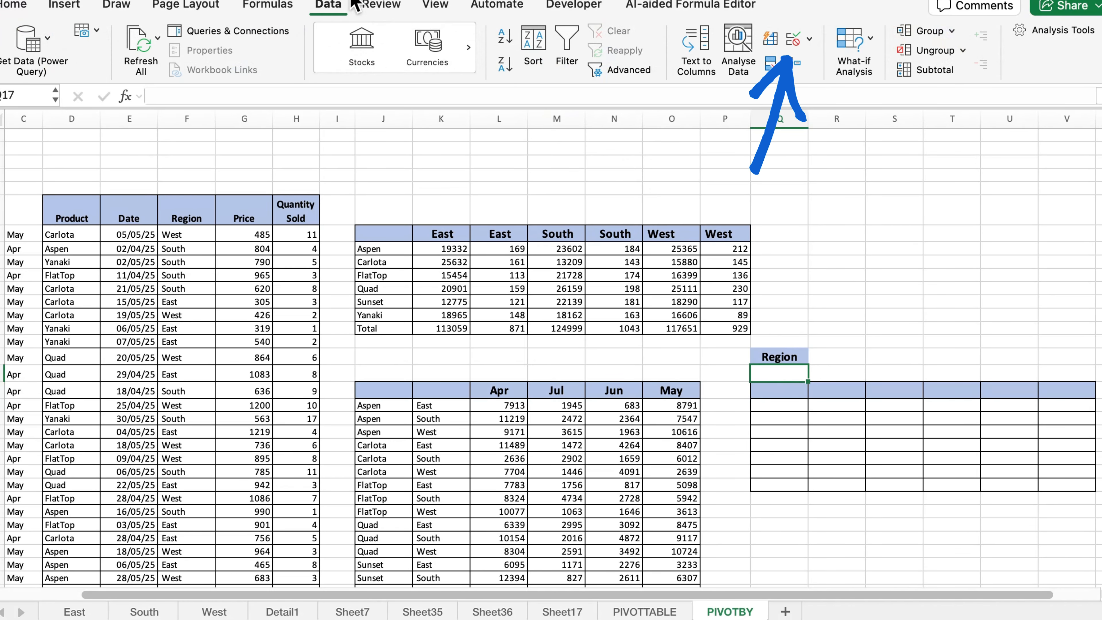
{"action": "left_click", "coordinate": [810, 43]}
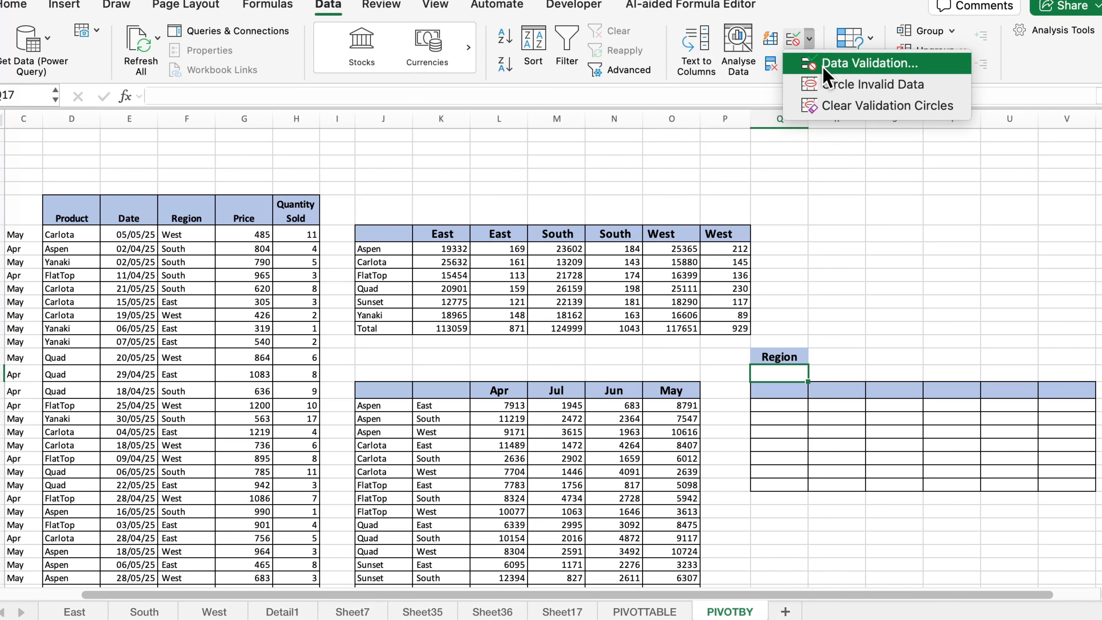
{"action": "left_click", "coordinate": [816, 63]}
{"action": "left_click", "coordinate": [547, 163]}
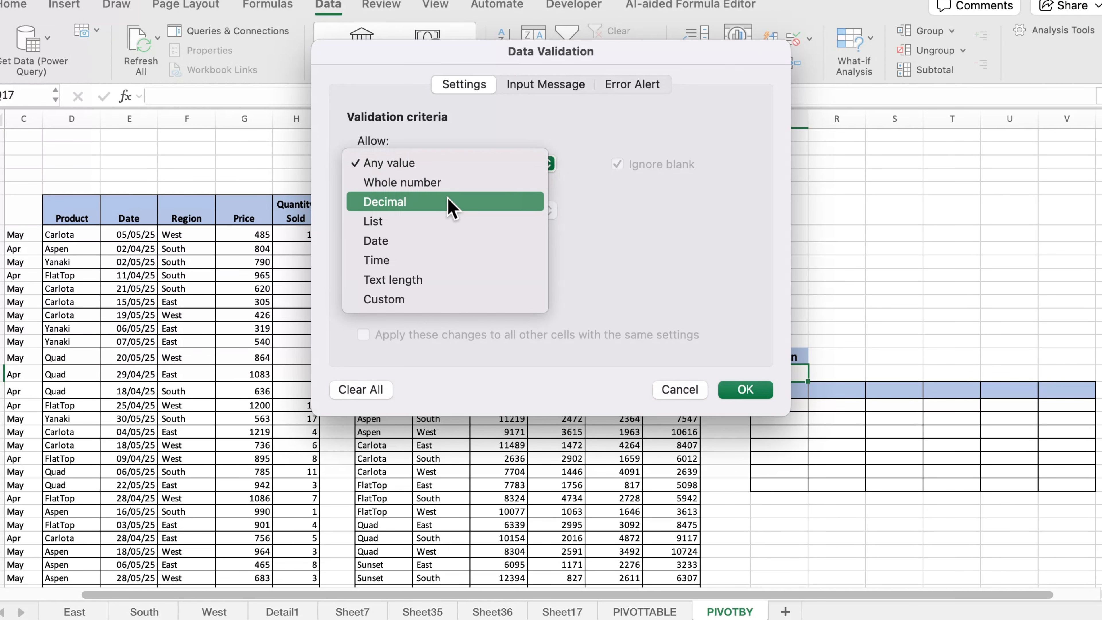
{"action": "left_click", "coordinate": [444, 222]}
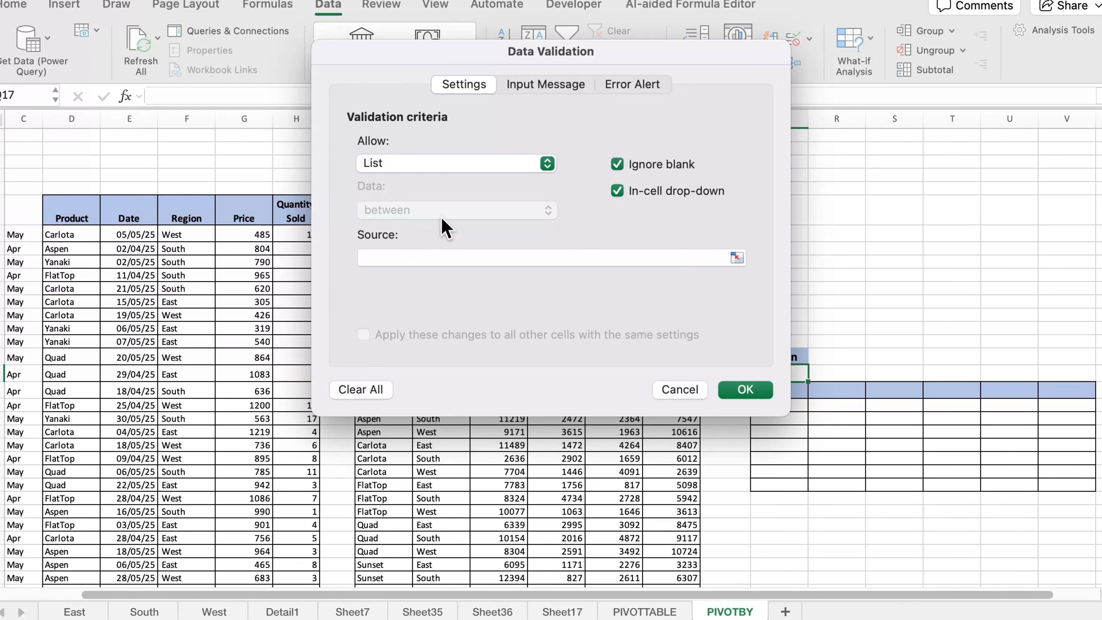
{"action": "left_click", "coordinate": [434, 257]}
{"action": "left_click", "coordinate": [198, 235]}
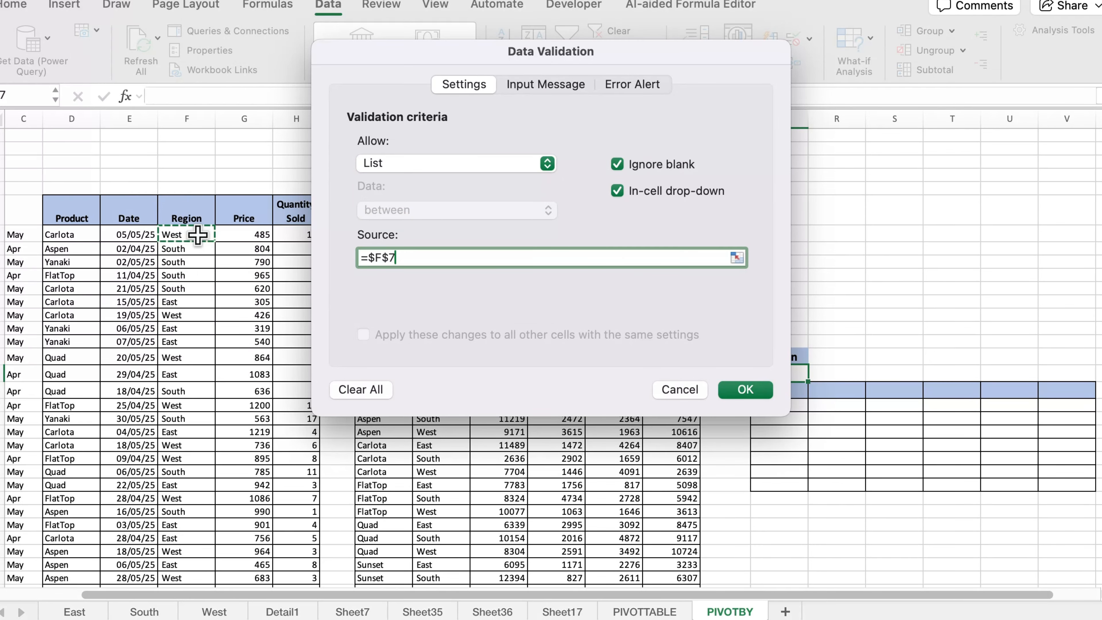
{"action": "key", "text": "ctrl+shift+Down"}
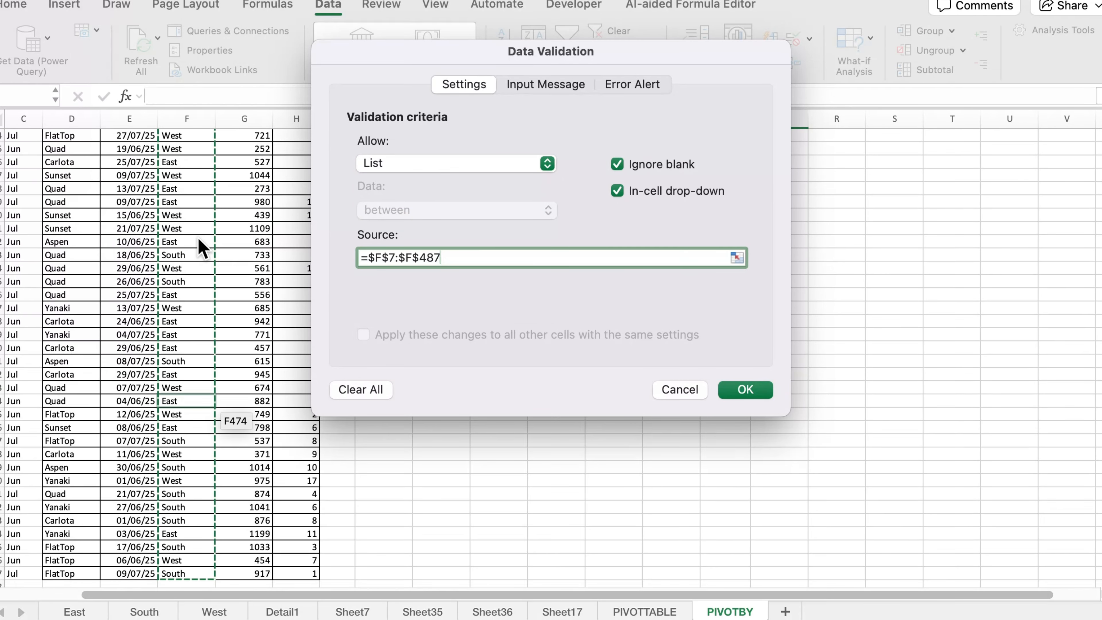
{"action": "left_click", "coordinate": [744, 389]}
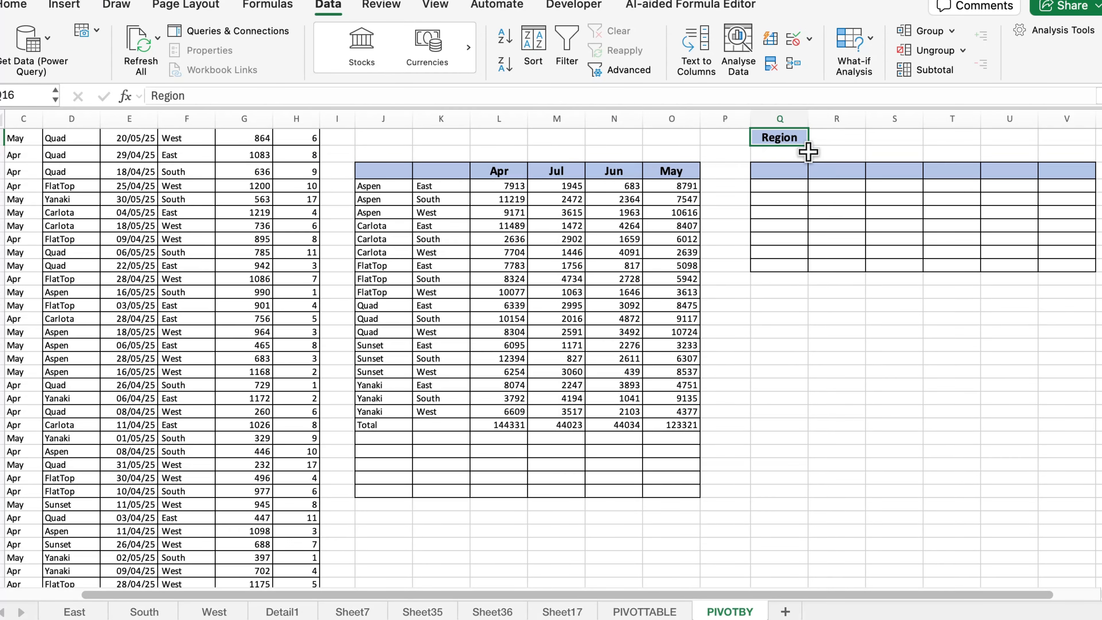
Check the region choices offered by the drop-down in Q17 without picking one.
{"action": "left_click", "coordinate": [781, 153]}
{"action": "left_click", "coordinate": [815, 155]}
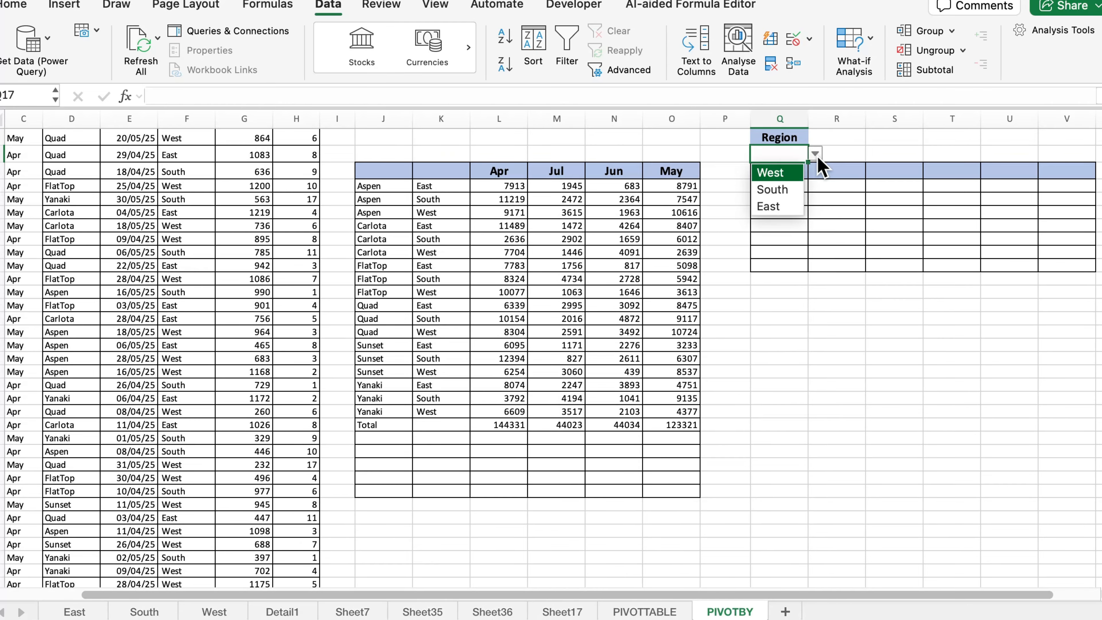
{"action": "left_click", "coordinate": [816, 157]}
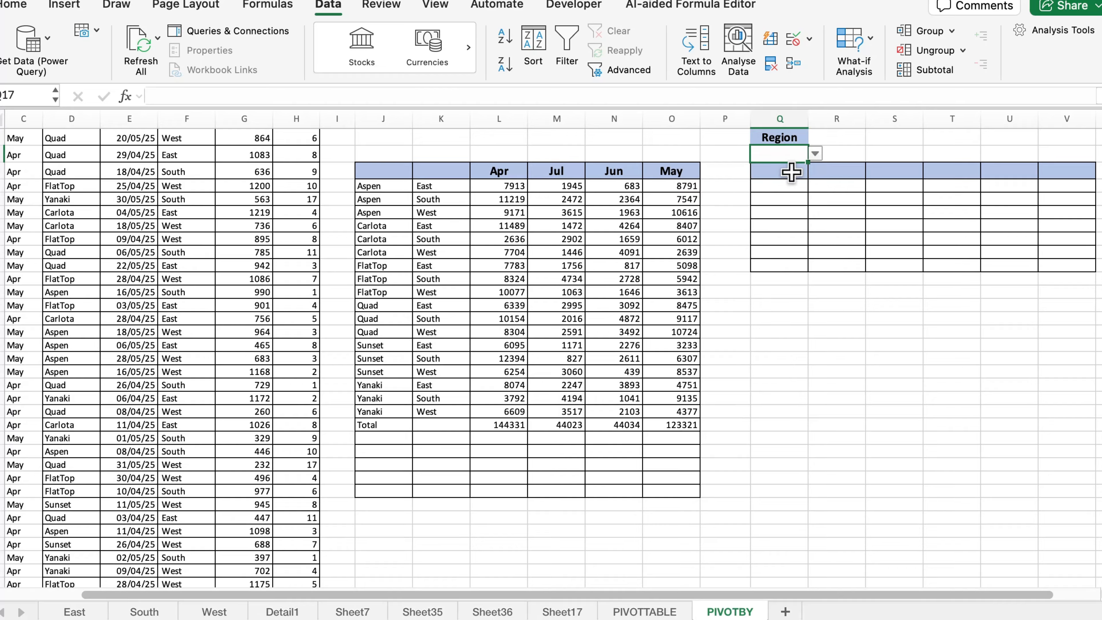
Start a PIVOTBY formula in Q18 with the Product data D7:D487 as its row fields.
{"action": "left_click", "coordinate": [776, 173]}
{"action": "type", "text": "=PIV"}
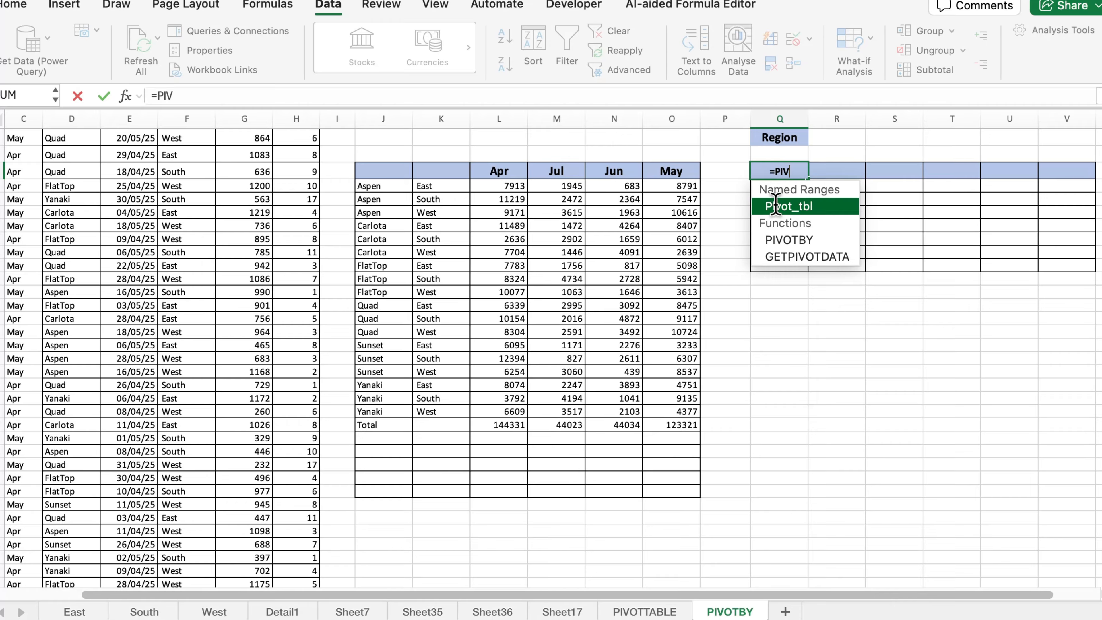
{"action": "double_click", "coordinate": [783, 240]}
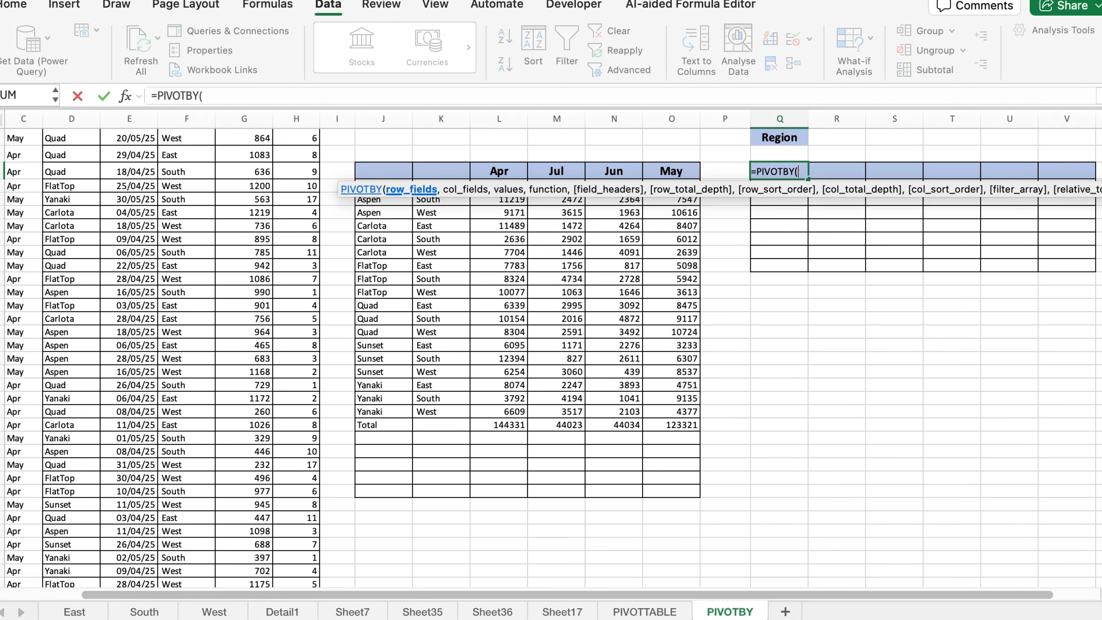
{"action": "scroll", "coordinate": [70, 234], "scroll_direction": "up", "scroll_amount": 6}
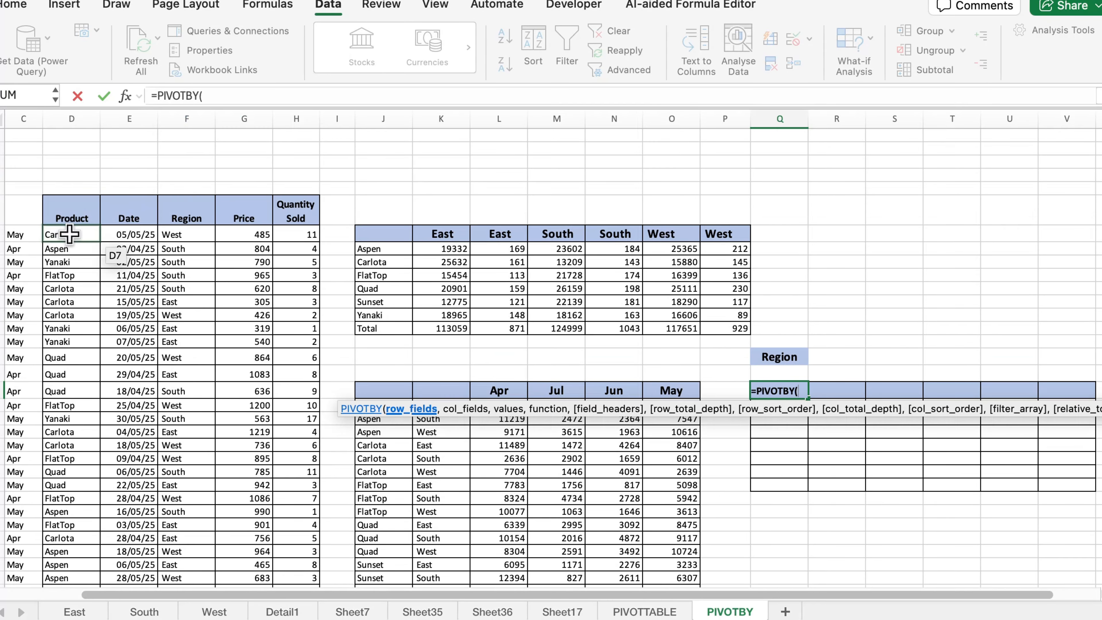
{"action": "left_click", "coordinate": [69, 234]}
{"action": "key", "text": "ctrl+shift+Down"}
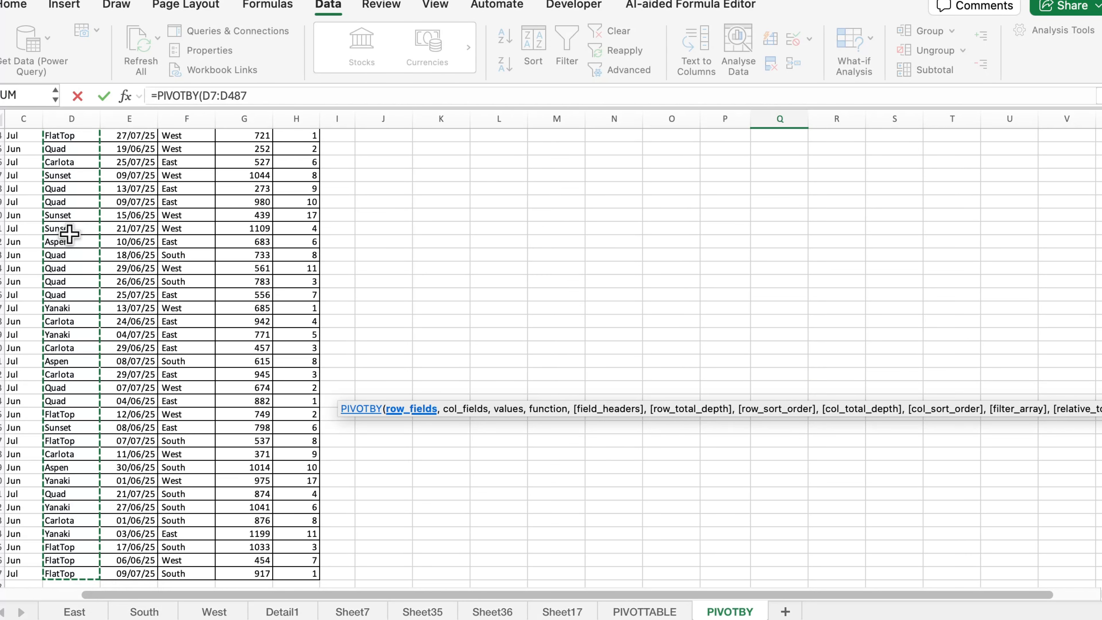
{"action": "type", "text": ","}
{"action": "key", "text": "Up"}
{"action": "key", "text": "Up"}
{"action": "key", "text": "Right"}
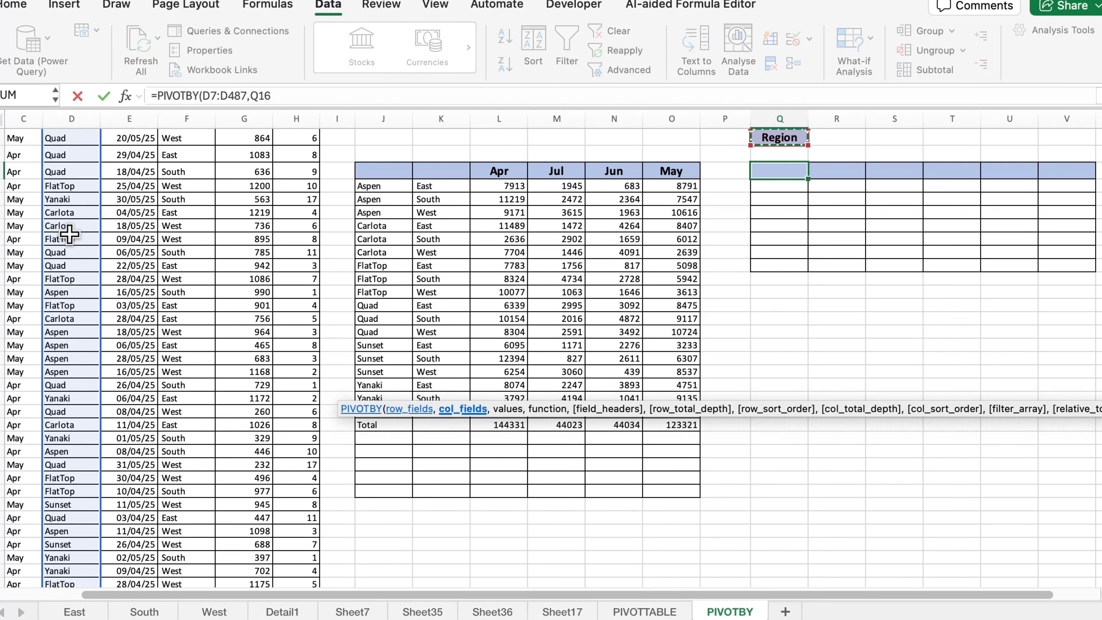
{"action": "key", "text": "BackSpace"}
{"action": "key", "text": "BackSpace"}
{"action": "key", "text": "BackSpace"}
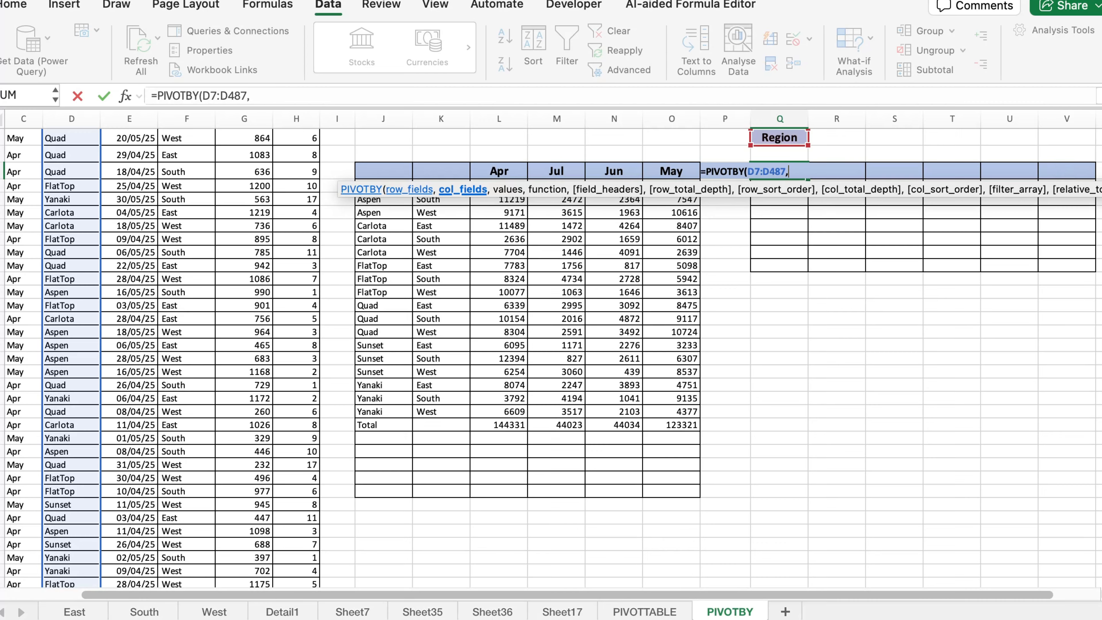
Set the month data C7:C487 as the column fields of the Q18 formula.
{"action": "scroll", "coordinate": [103, 166], "scroll_direction": "up", "scroll_amount": 5}
{"action": "left_click", "coordinate": [20, 234]}
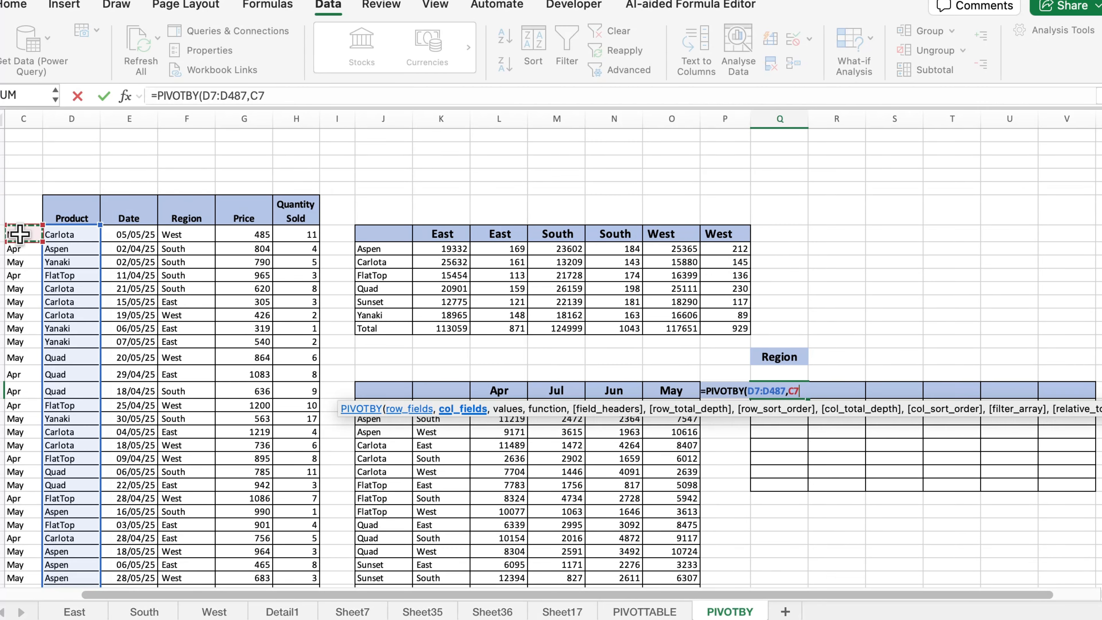
{"action": "key", "text": "ctrl+shift+Down"}
{"action": "type", "text": ","}
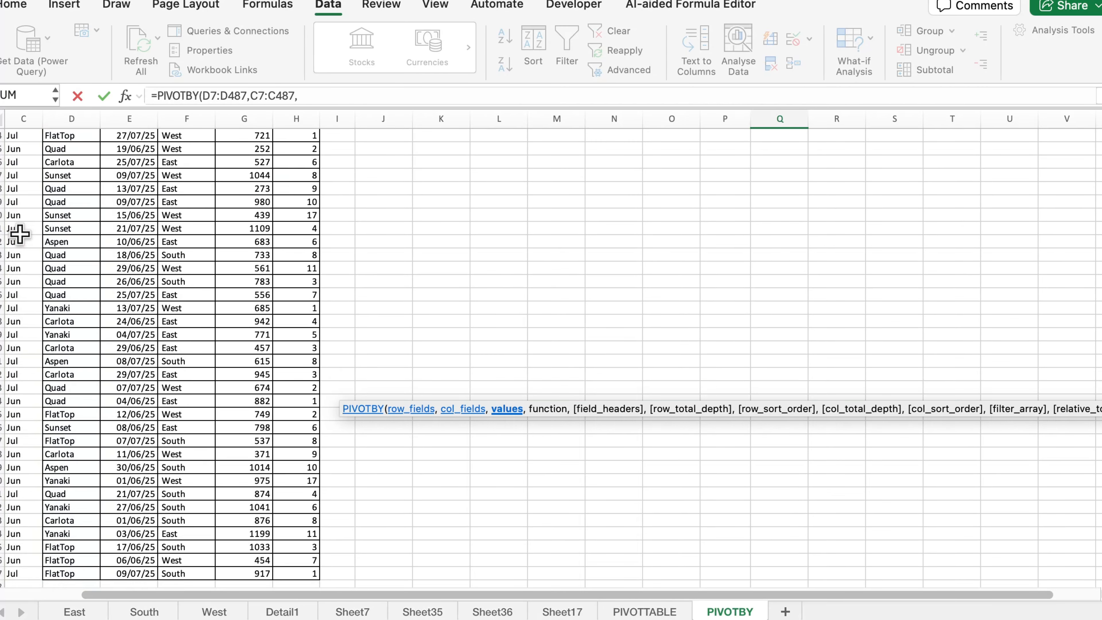
{"action": "key", "text": "Up"}
{"action": "key", "text": "Up"}
{"action": "key", "text": "Right"}
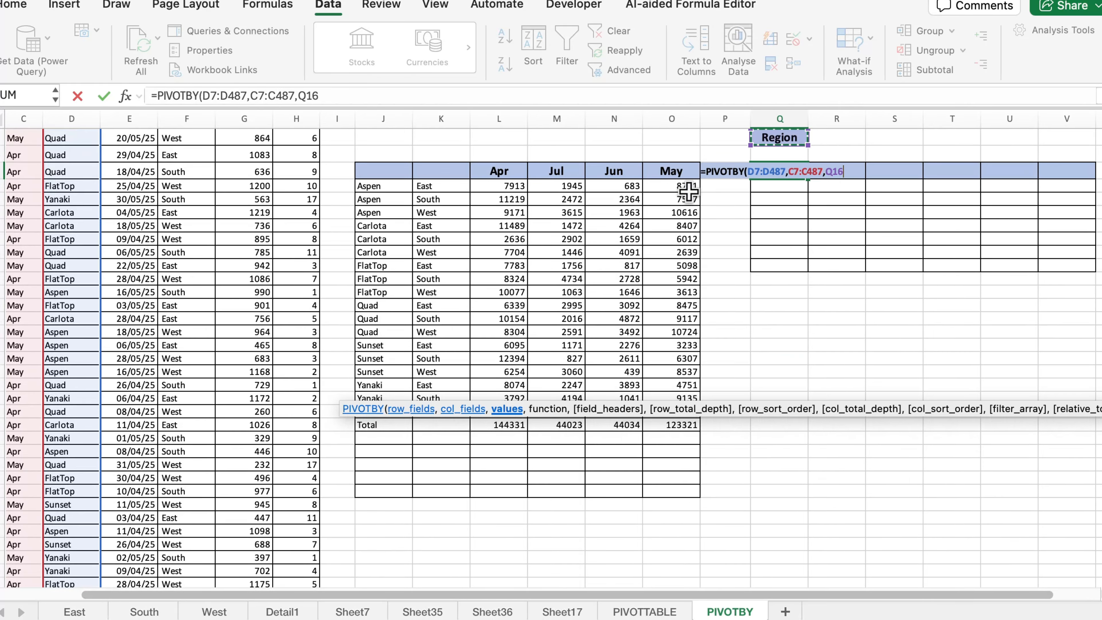
{"action": "scroll", "coordinate": [551, 358], "scroll_direction": "up", "scroll_amount": 5}
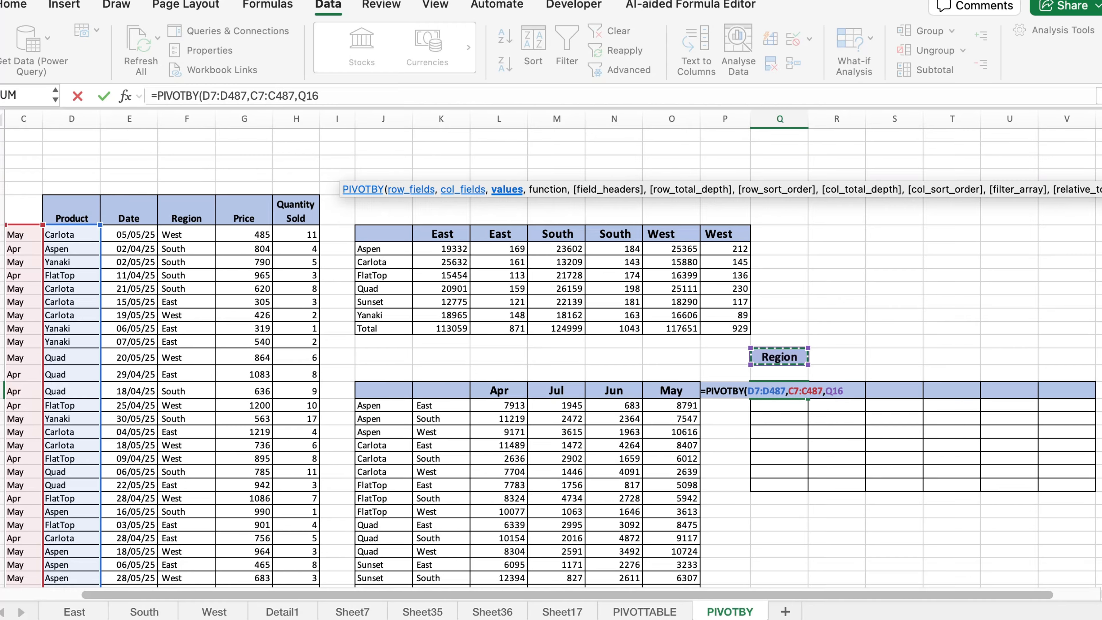
{"action": "key", "text": "BackSpace"}
{"action": "key", "text": "BackSpace"}
{"action": "key", "text": "BackSpace"}
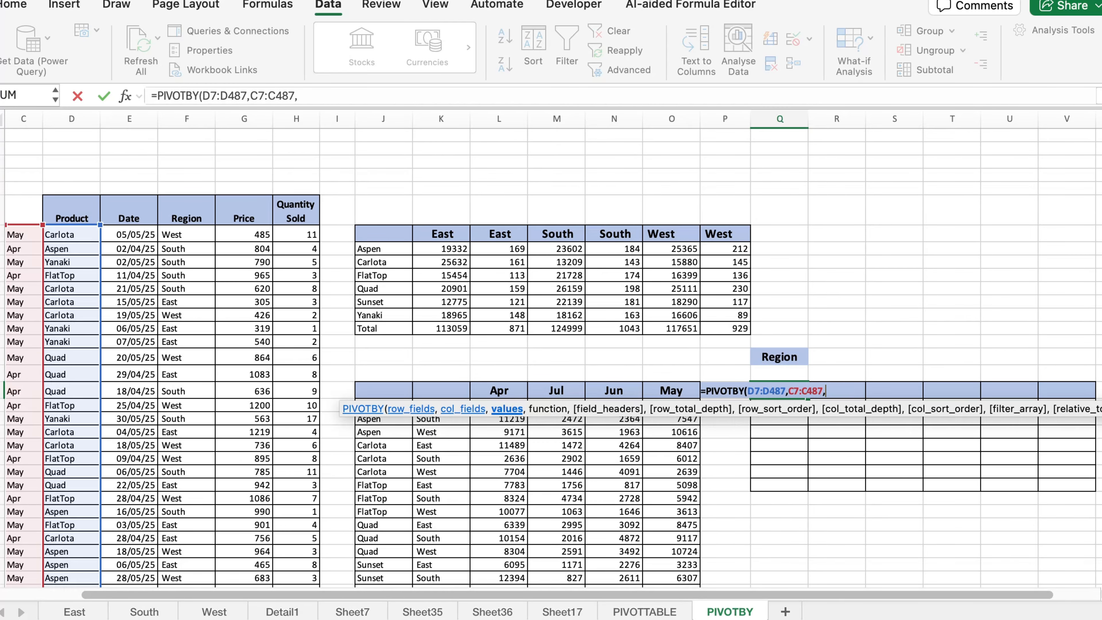
Set the Price data G7:G487 as the values of the Q18 formula and SUM as its aggregation function.
{"action": "left_click", "coordinate": [252, 233]}
{"action": "key", "text": "ctrl+shift+Down"}
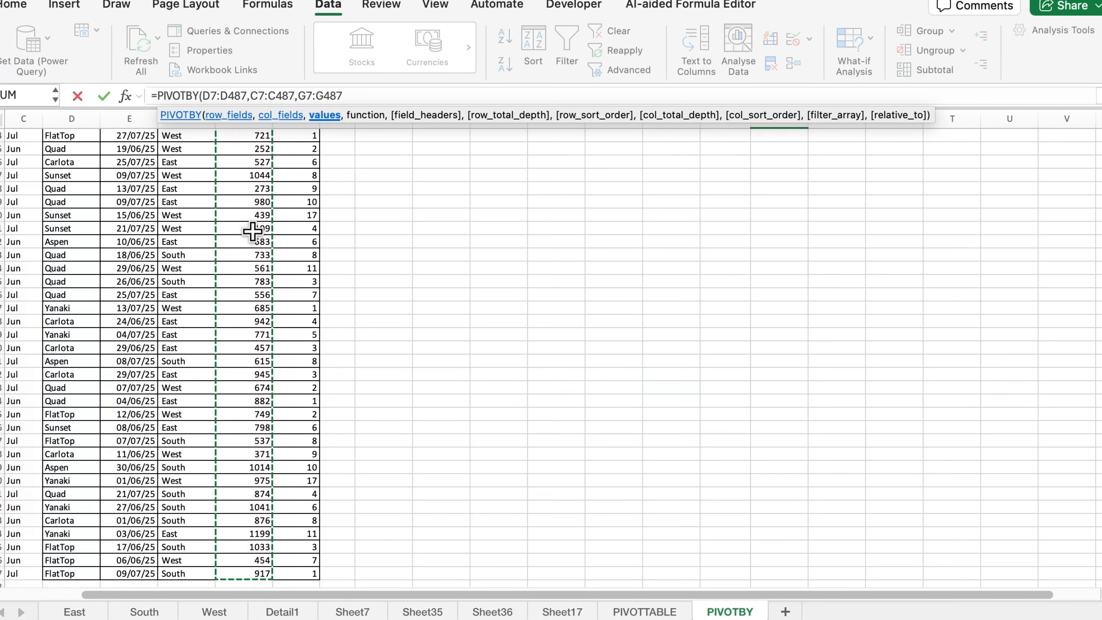
{"action": "type", "text": ","}
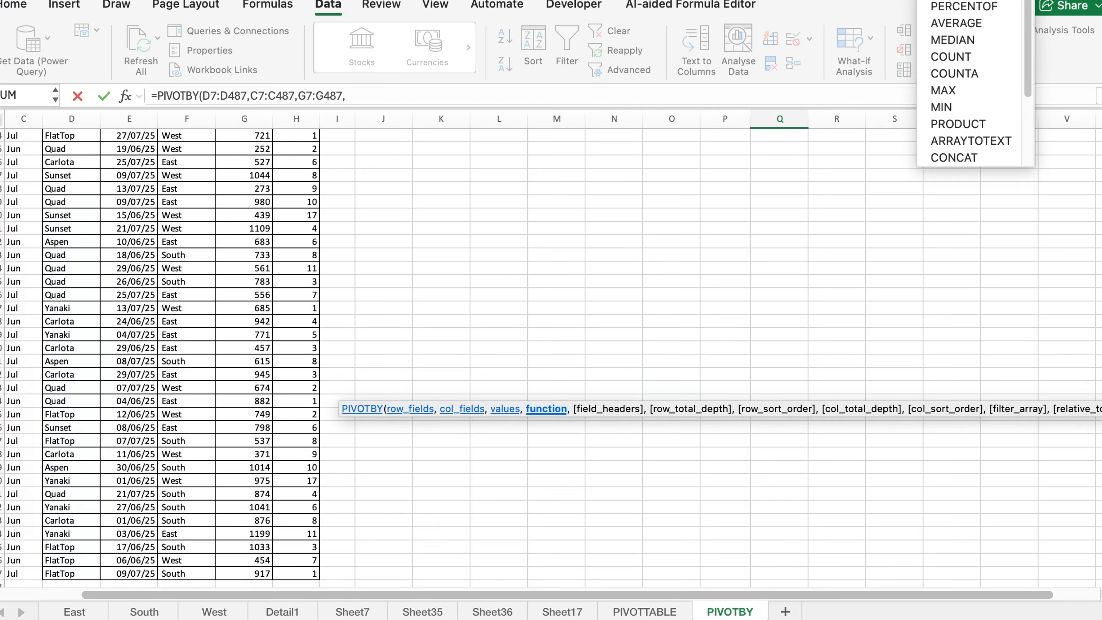
{"action": "key", "text": "Tab"}
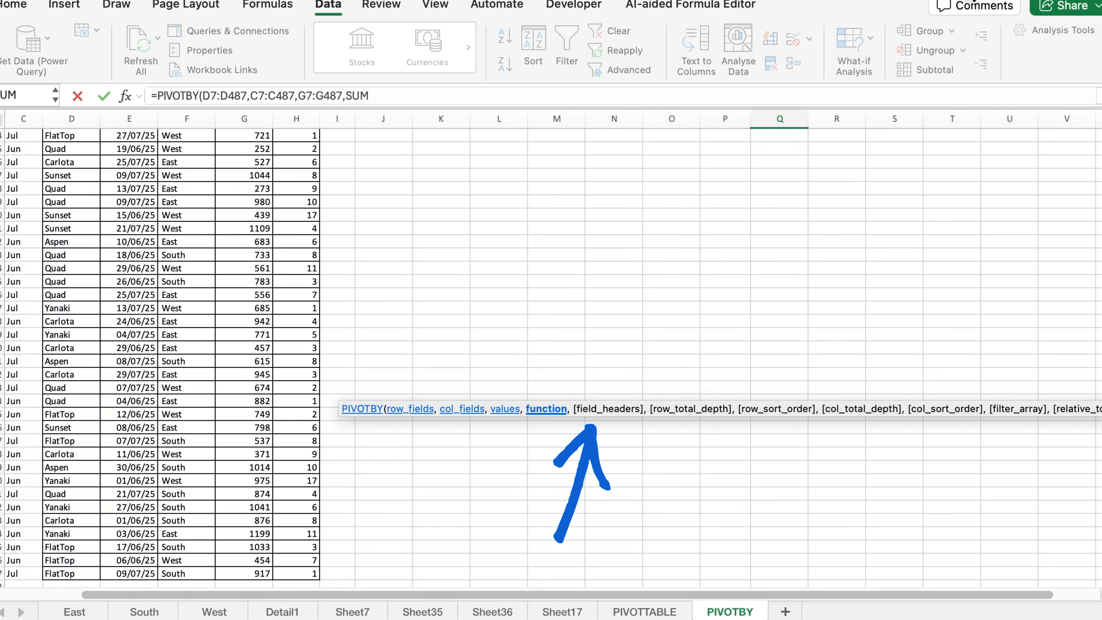
{"action": "type", "text": ","}
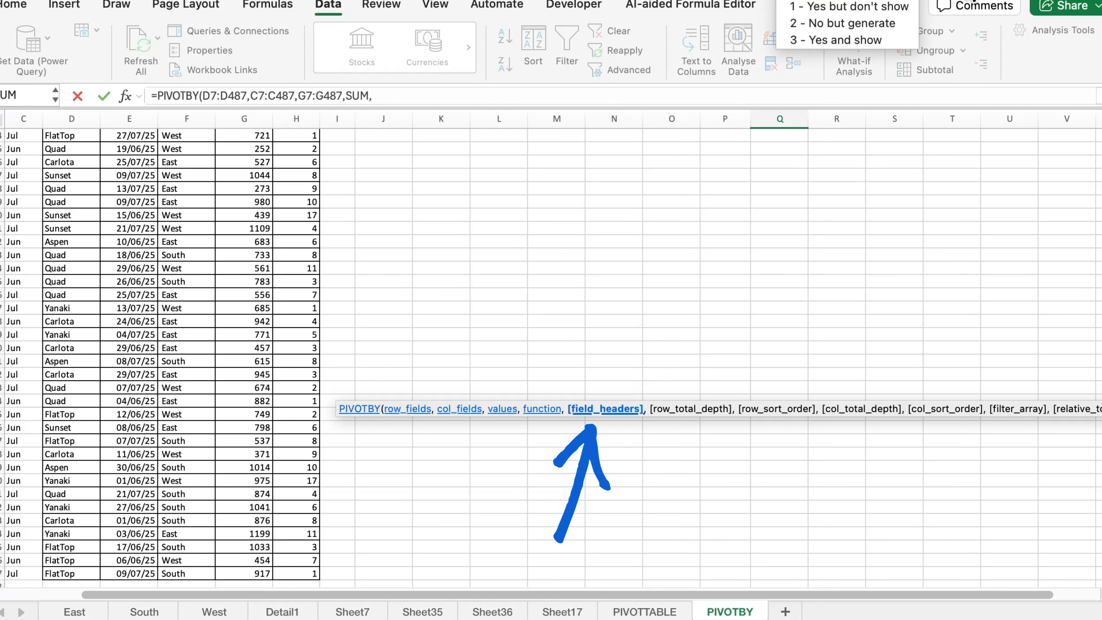
Choose 1 - Grand totals for both row and column totals, leaving the field headers and both sort orders empty.
{"action": "type", "text": ","}
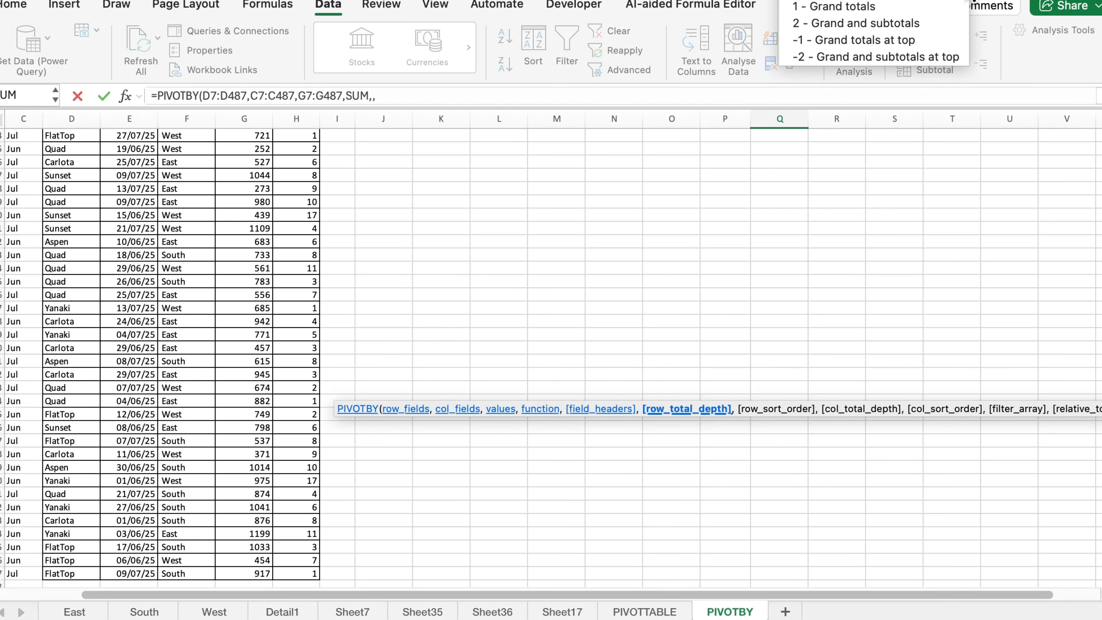
{"action": "double_click", "coordinate": [865, 6]}
{"action": "type", "text": ","}
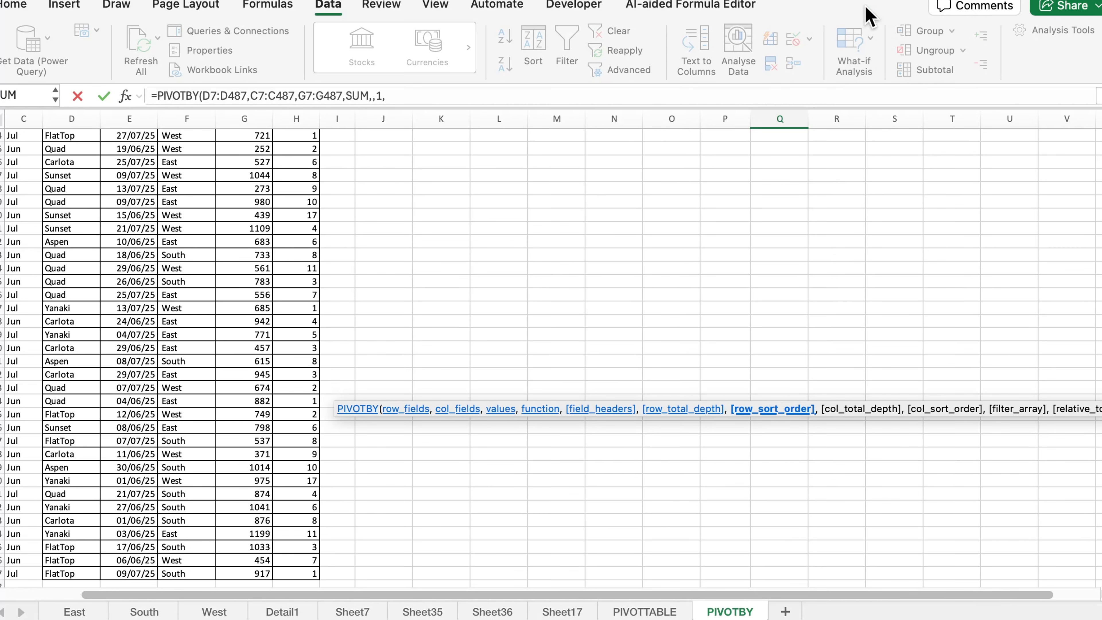
{"action": "type", "text": ","}
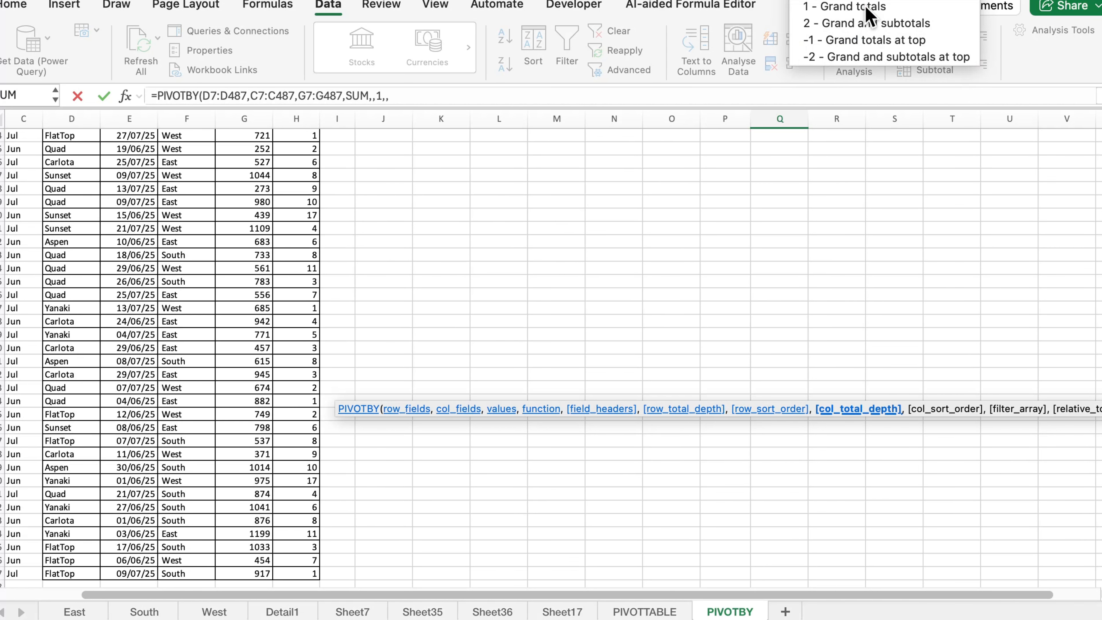
{"action": "double_click", "coordinate": [866, 7]}
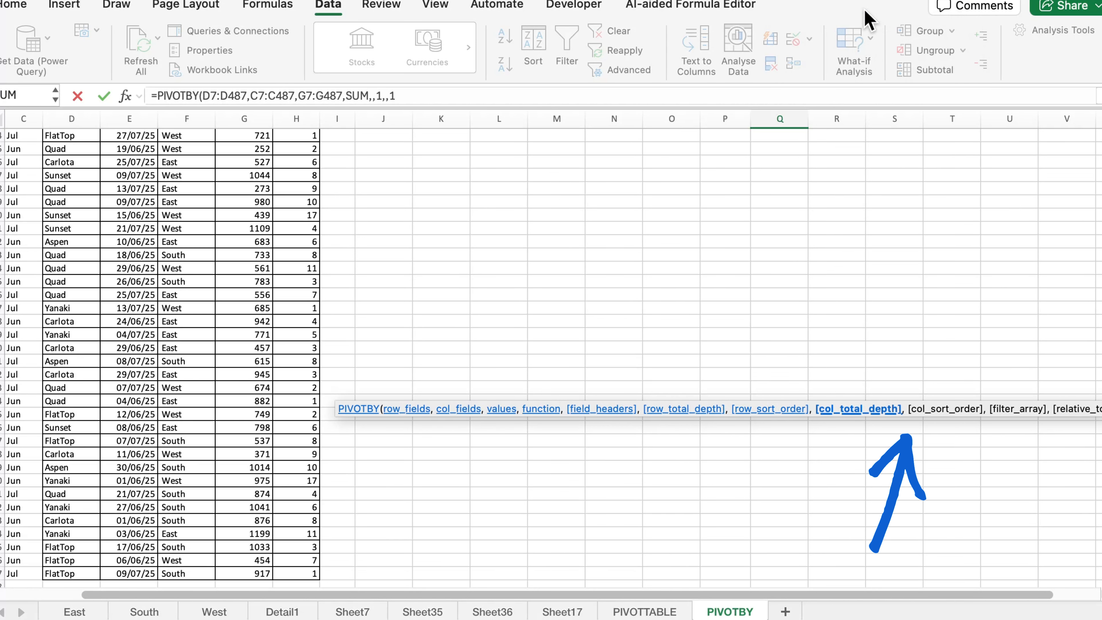
{"action": "type", "text": ","}
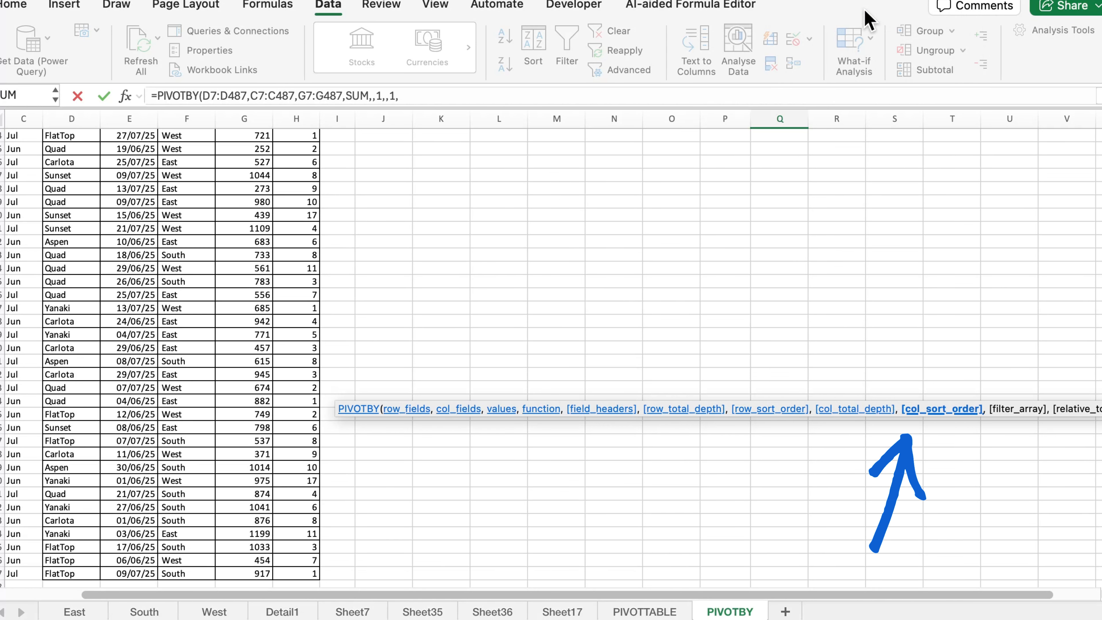
{"action": "type", "text": ","}
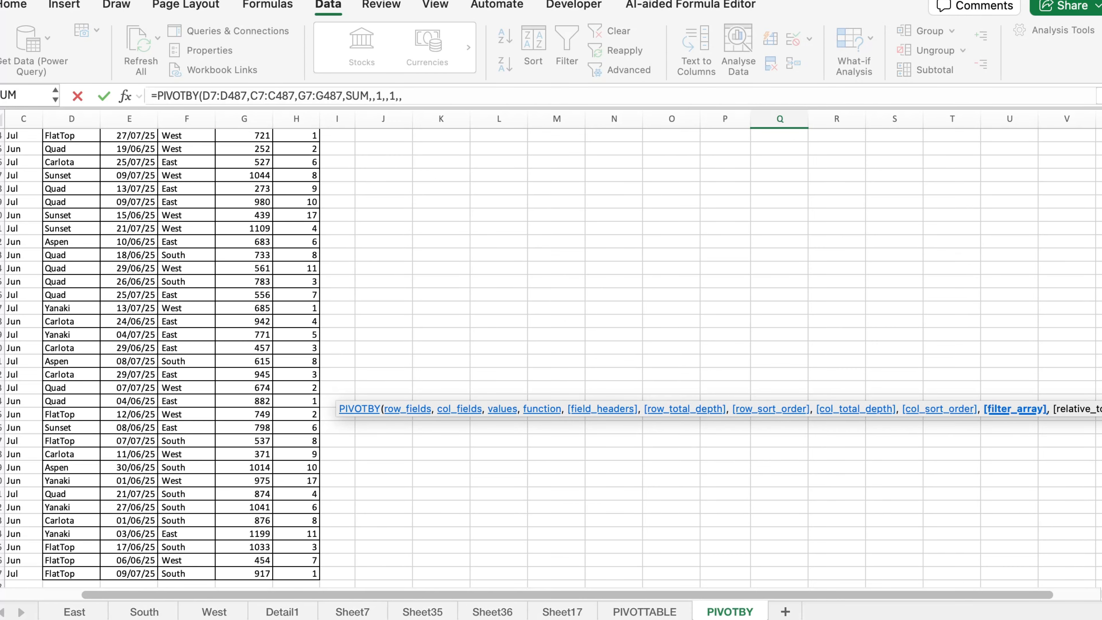
Start the filter array of the Q18 PIVOTBY formula with the Region data F7:F487 and an equals comparison.
{"action": "left_click_drag", "start_coordinate": [1101, 499], "coordinate": [1069, 154]}
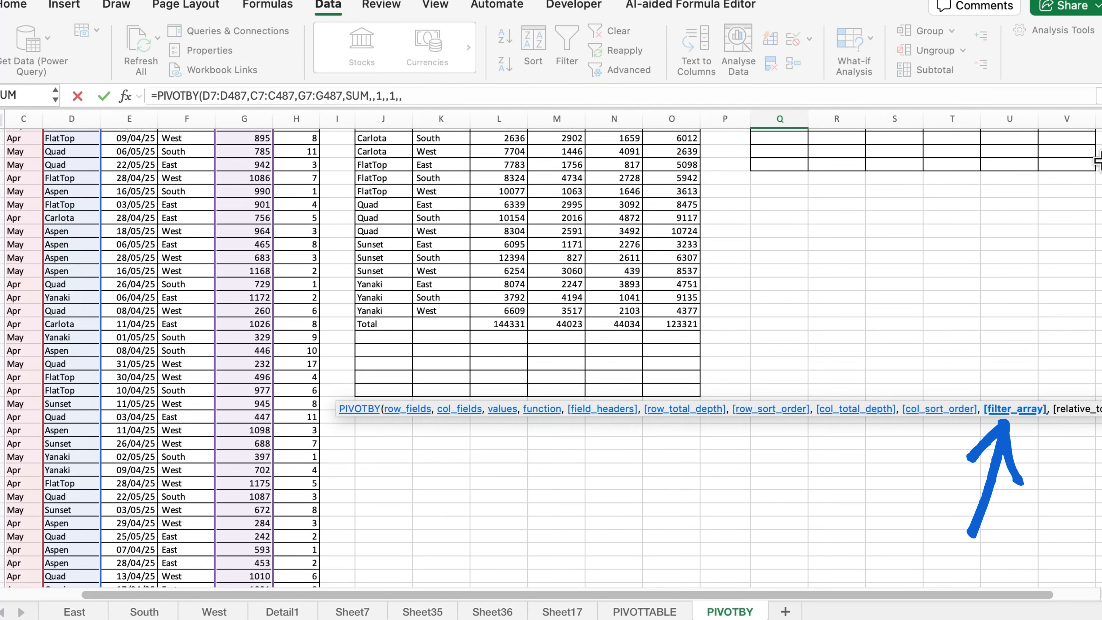
{"action": "scroll", "coordinate": [1099, 161], "scroll_direction": "up", "scroll_amount": 8}
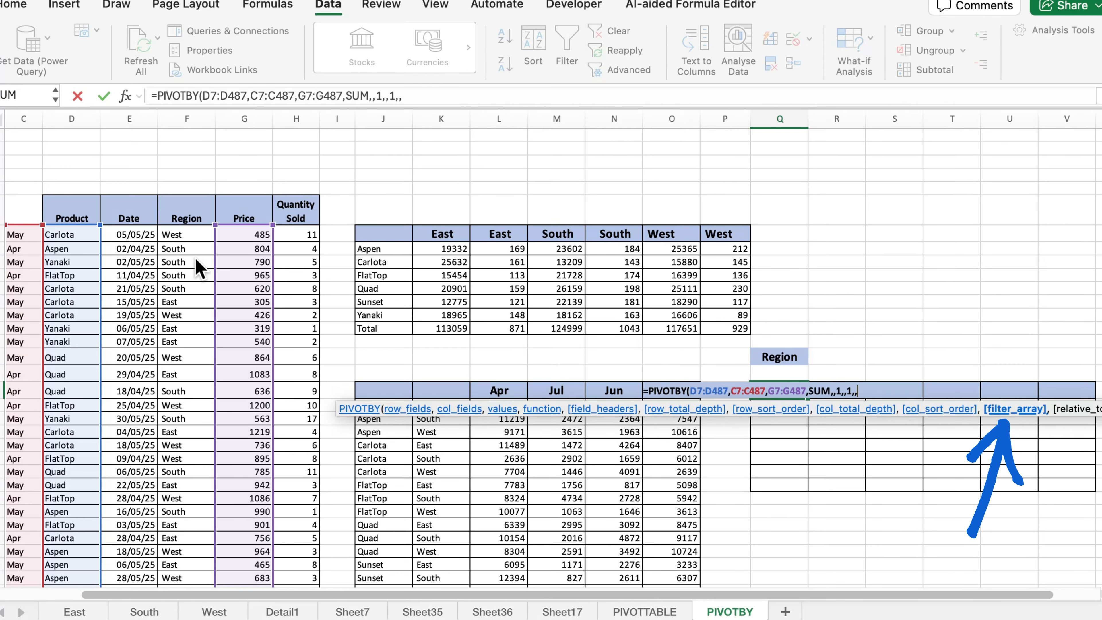
{"action": "left_click", "coordinate": [184, 235]}
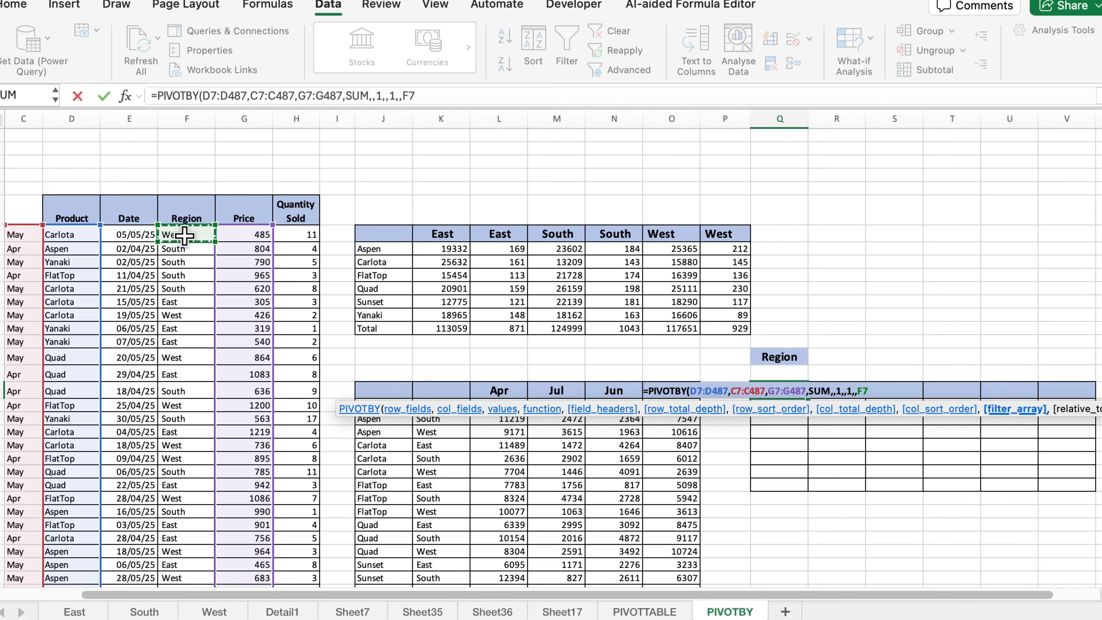
{"action": "key", "text": "super+shift+Down"}
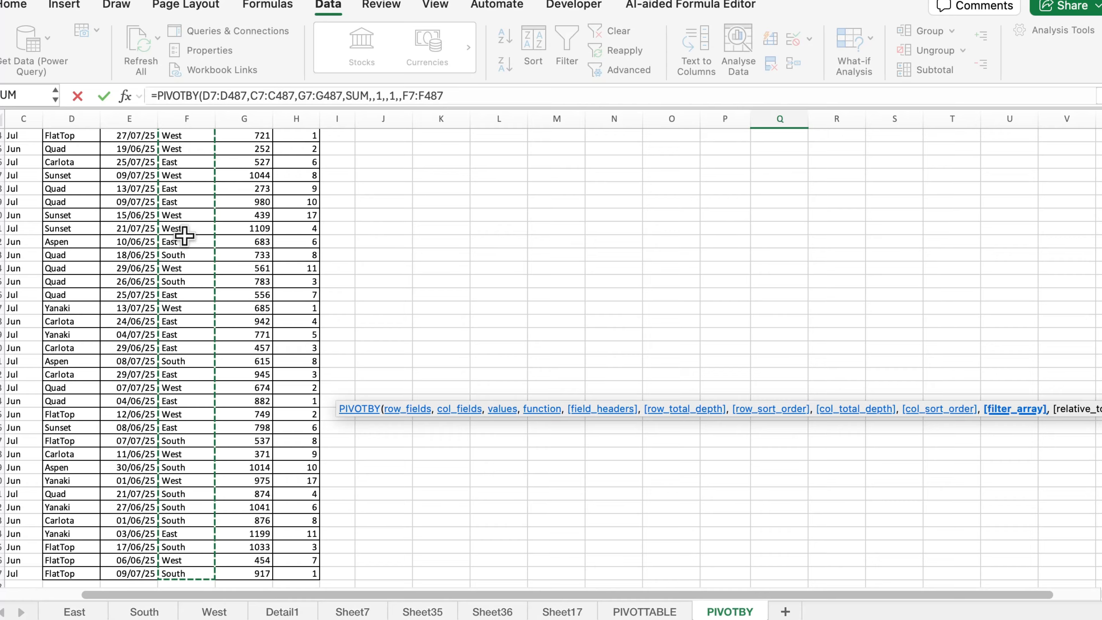
{"action": "type", "text": "="}
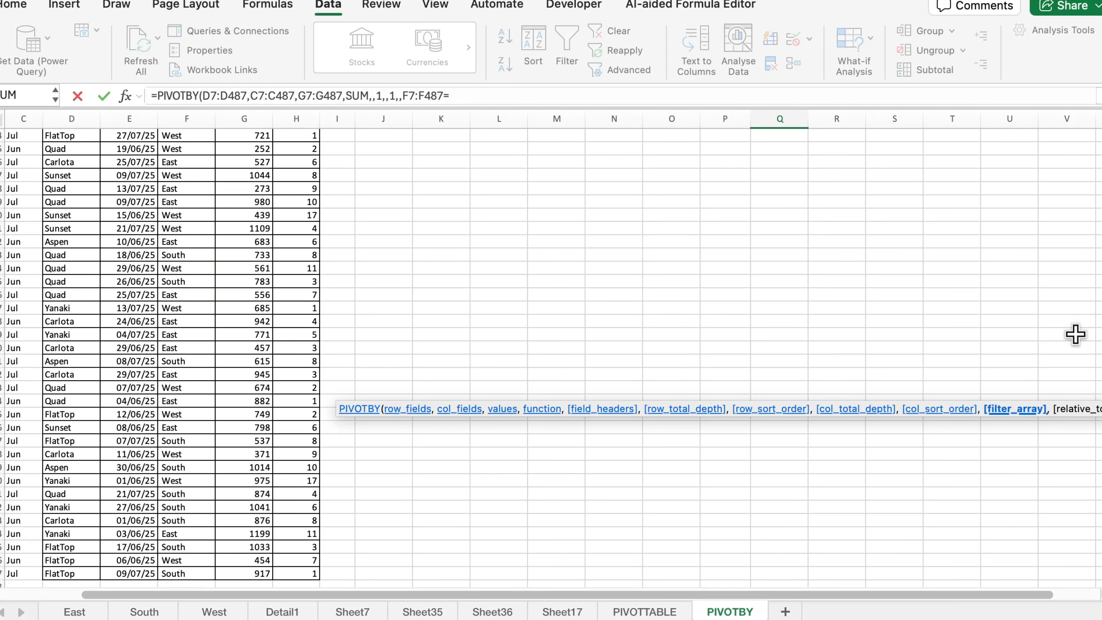
Compare the Region data with drop-down cell Q17 in the filter array and complete the Q18 formula.
{"action": "key", "text": "Up"}
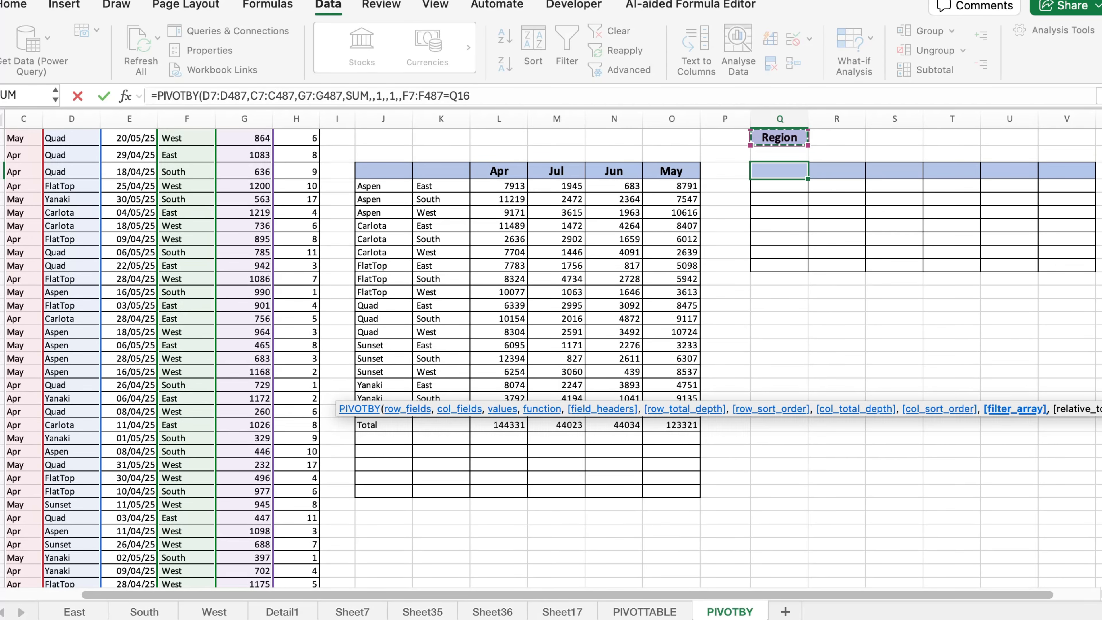
{"action": "key", "text": "BackSpace"}
{"action": "key", "text": "BackSpace"}
{"action": "key", "text": "BackSpace"}
{"action": "left_click", "coordinate": [784, 153]}
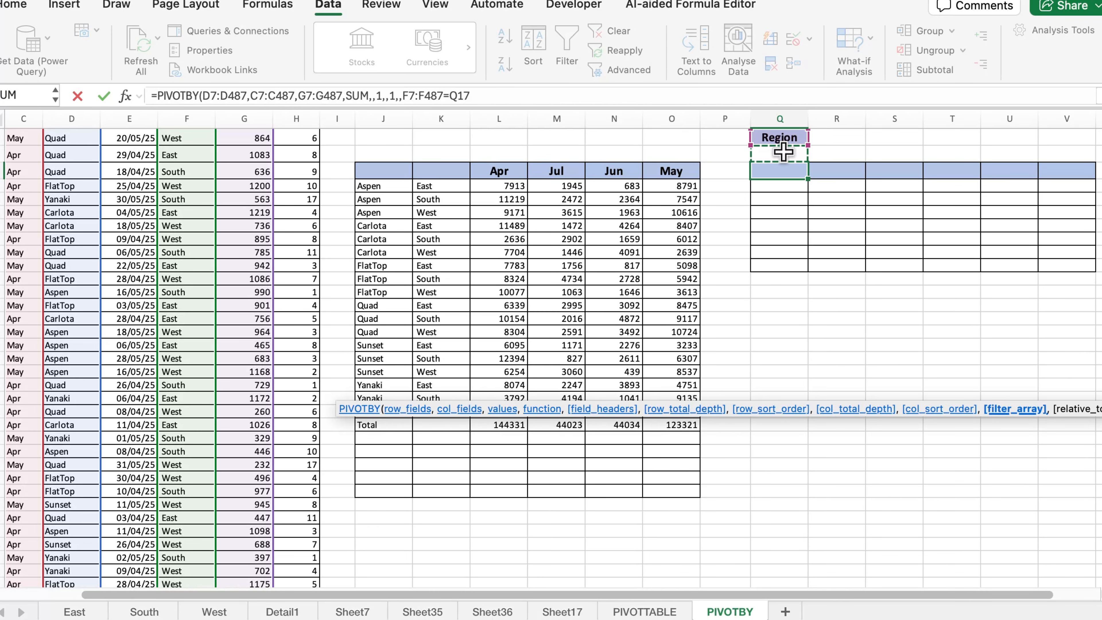
{"action": "type", "text": ")"}
{"action": "key", "text": "Return"}
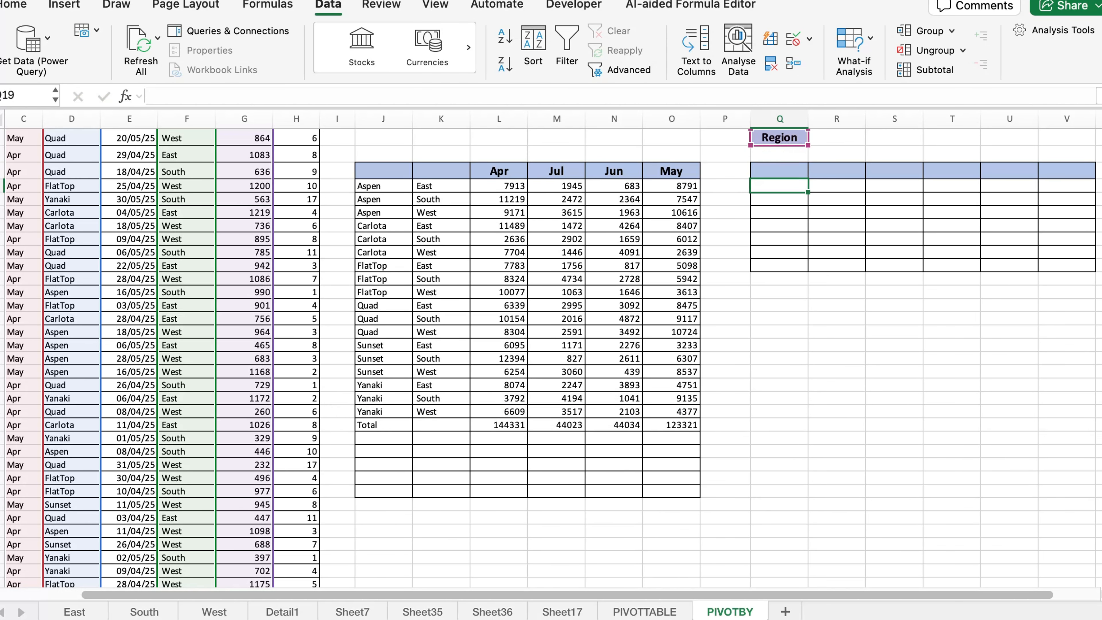
Test the filtered PIVOTBY report by setting the Region drop-down in Q17 to West, South and finally East.
{"action": "scroll", "coordinate": [551, 358], "scroll_direction": "up", "scroll_amount": 5}
{"action": "left_click", "coordinate": [800, 303]}
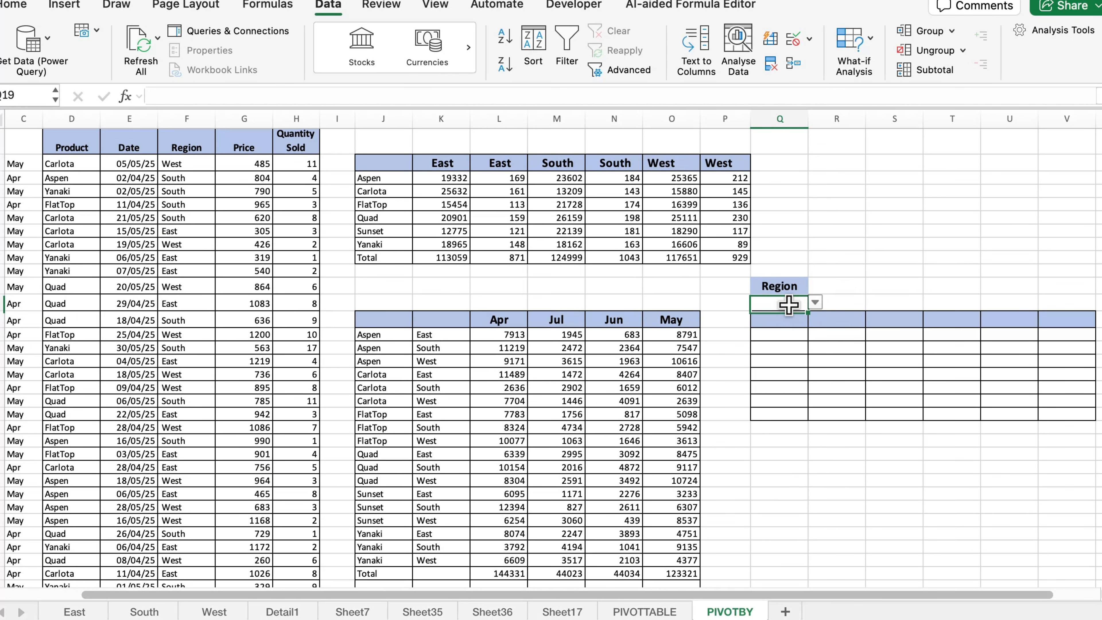
{"action": "left_click", "coordinate": [814, 303]}
{"action": "left_click", "coordinate": [780, 320]}
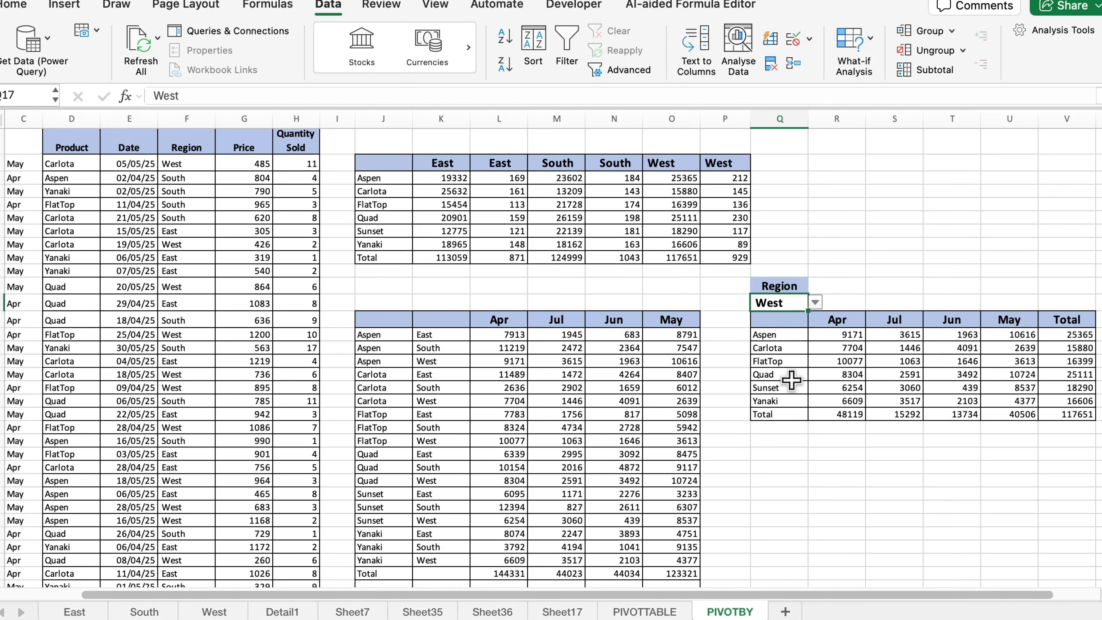
{"action": "left_click", "coordinate": [815, 303]}
{"action": "left_click", "coordinate": [783, 340]}
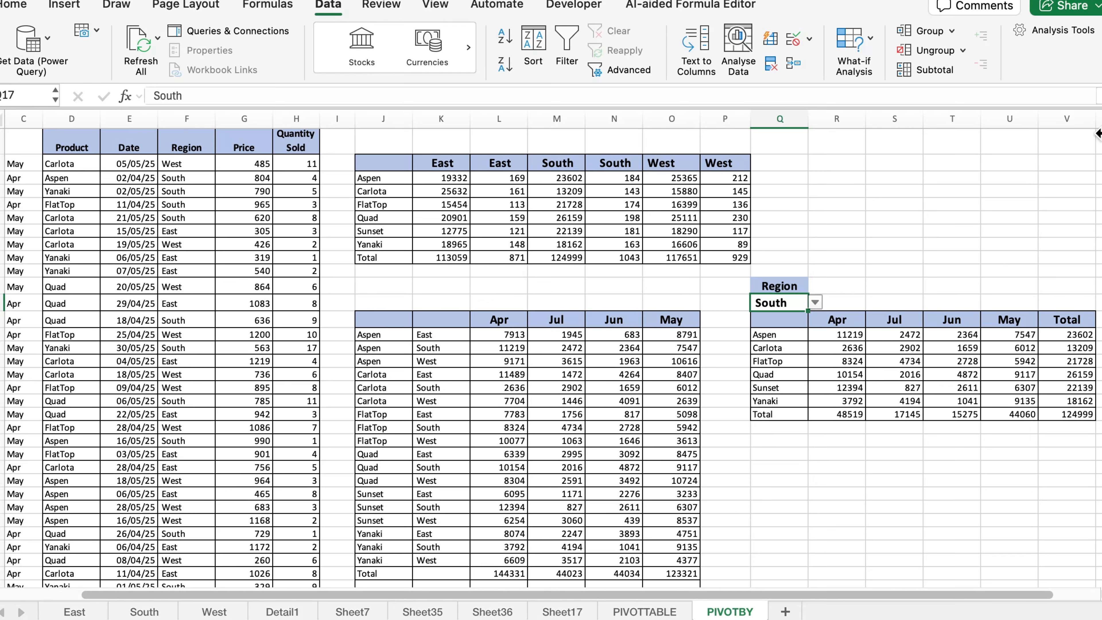
{"action": "left_click", "coordinate": [815, 302]}
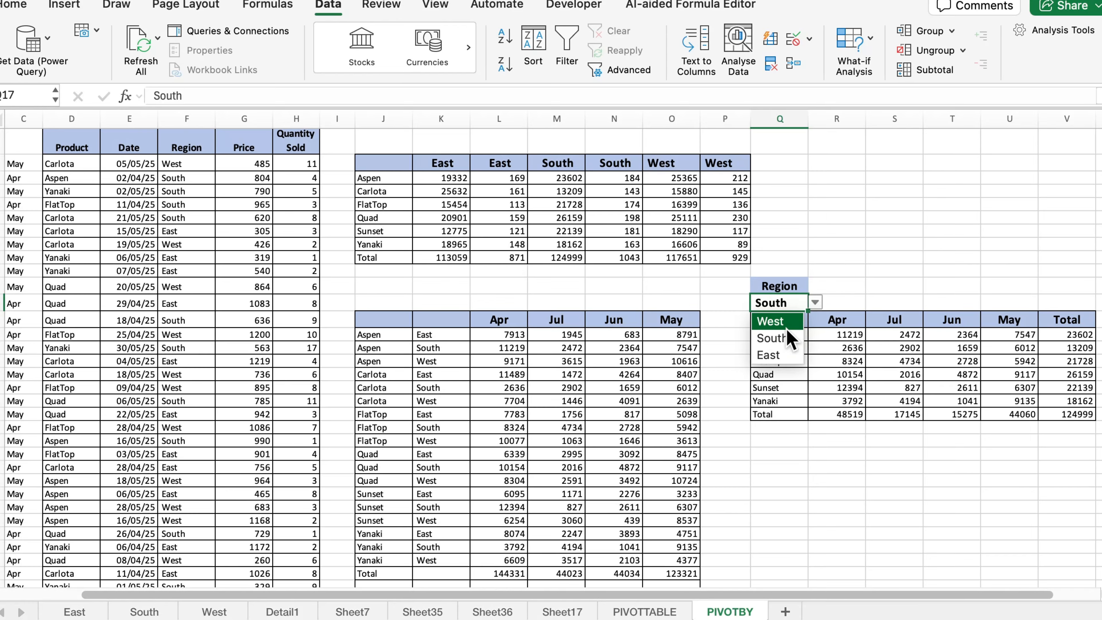
{"action": "left_click", "coordinate": [783, 361]}
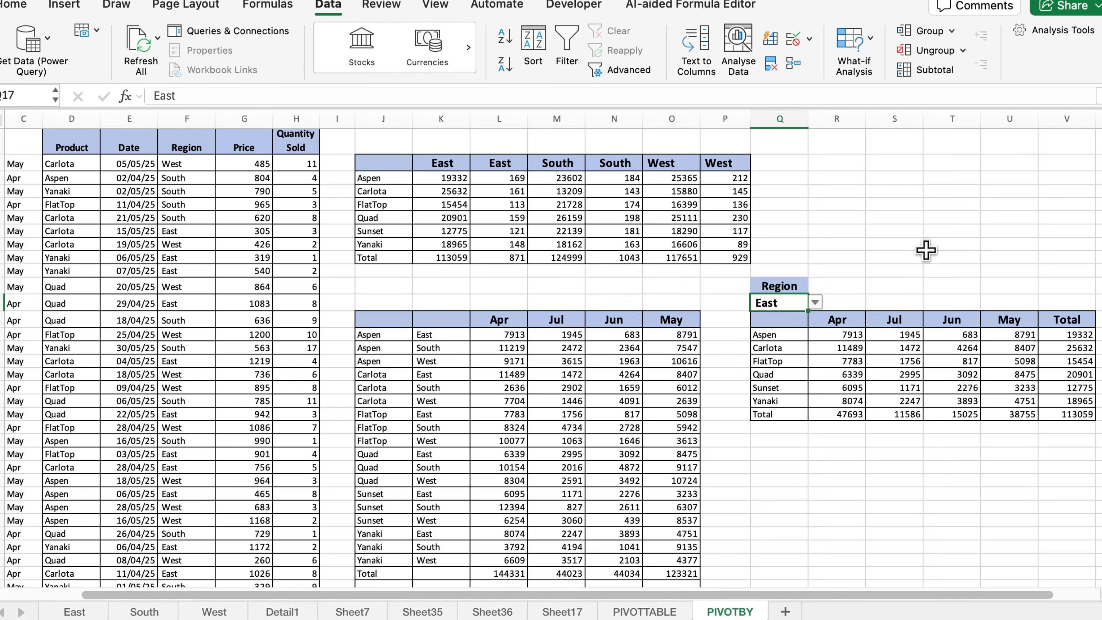